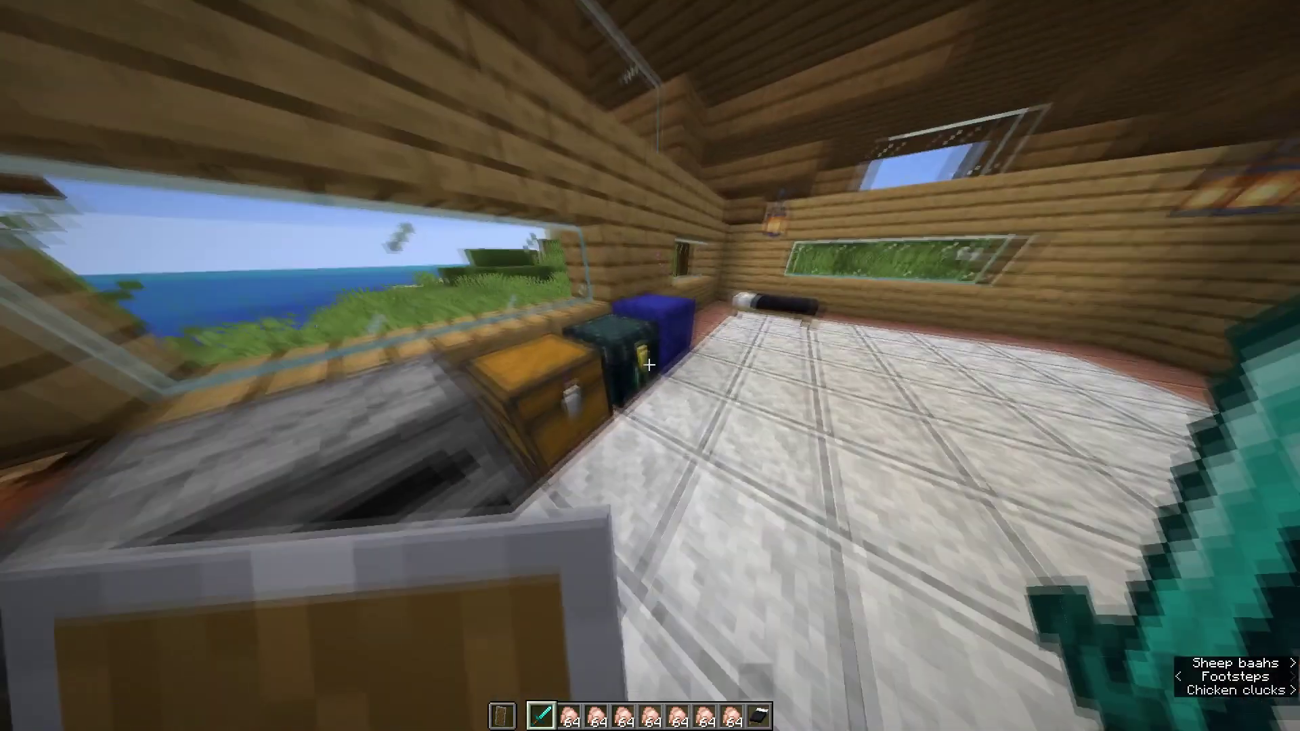
pyautogui.press('w')
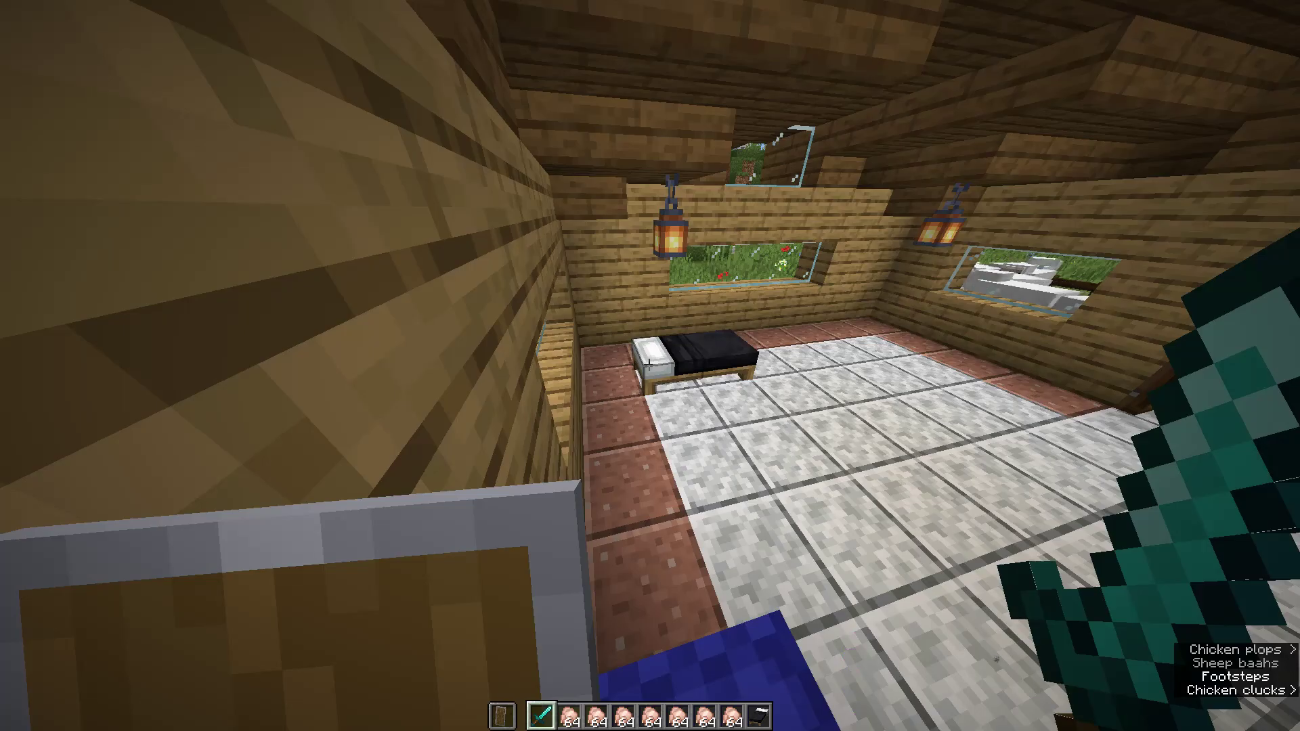
# Walk around the base room past the furnace, chest, bed and storage wall
pyautogui.press('w')
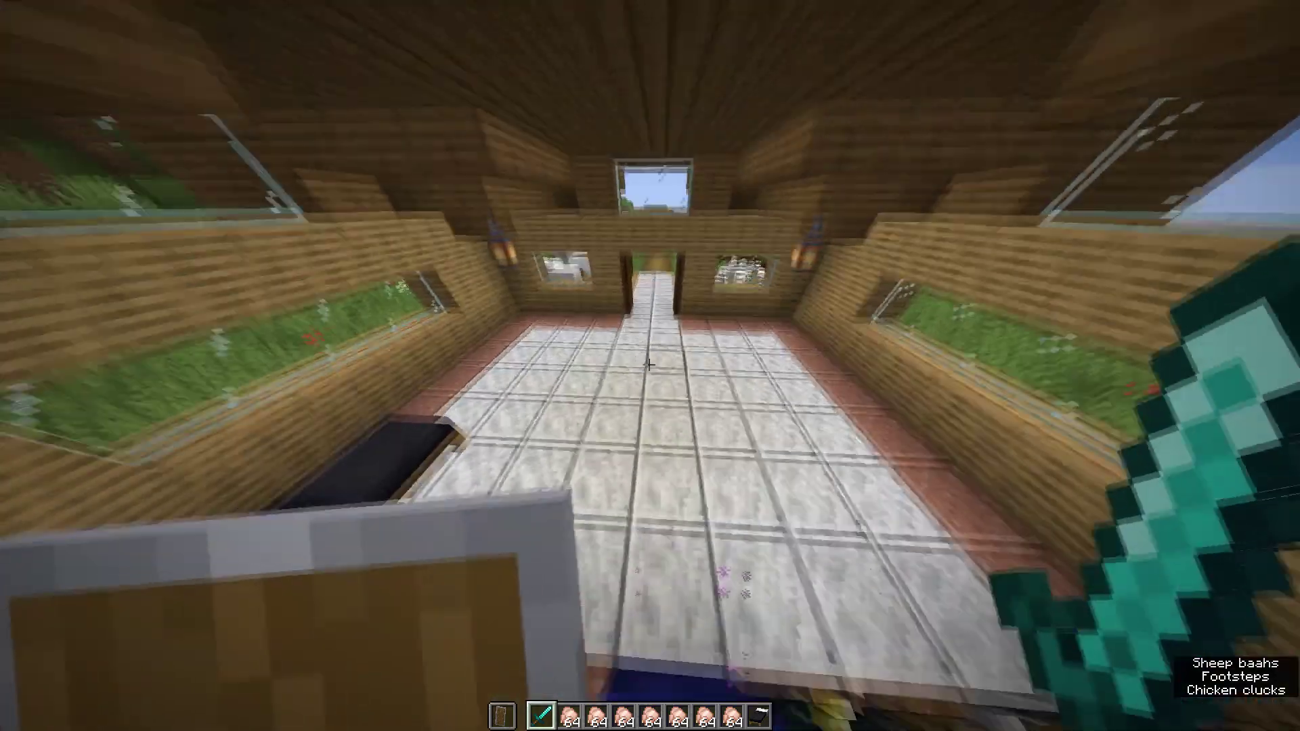
pyautogui.press('s')
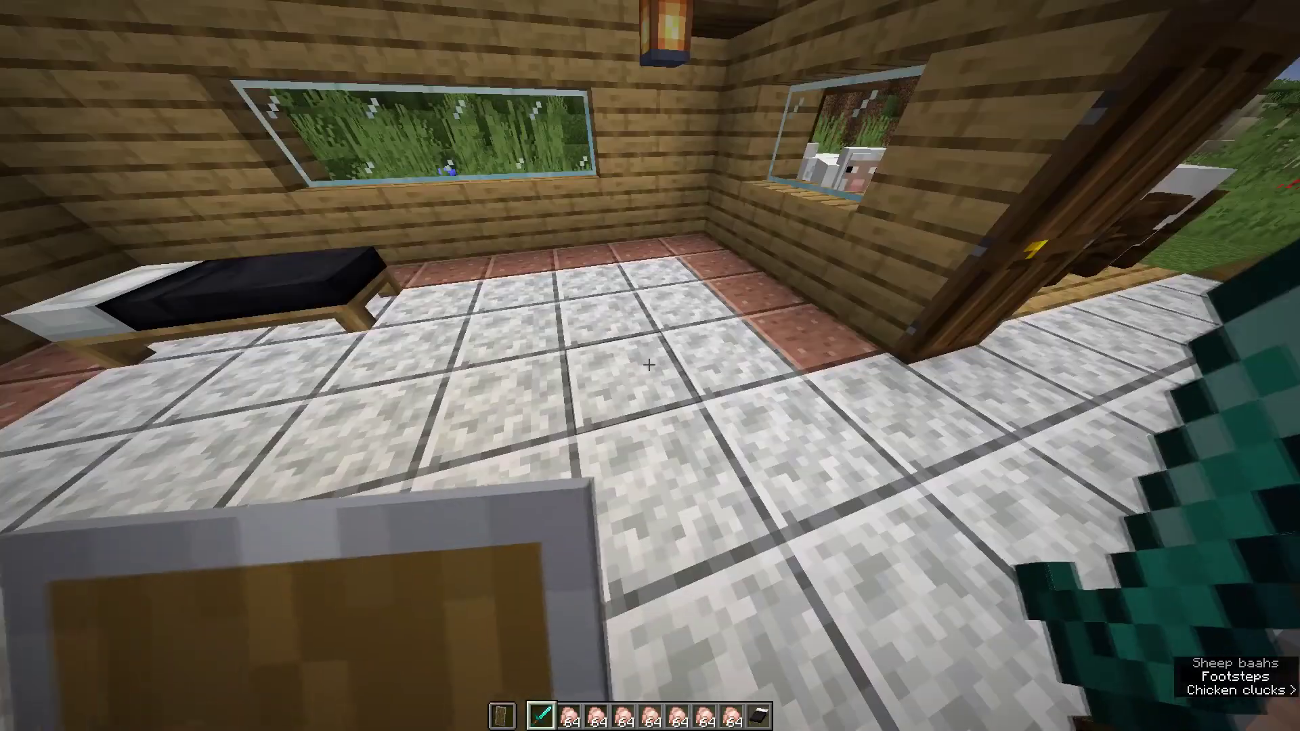
pyautogui.press('w')
pyautogui.press('s')
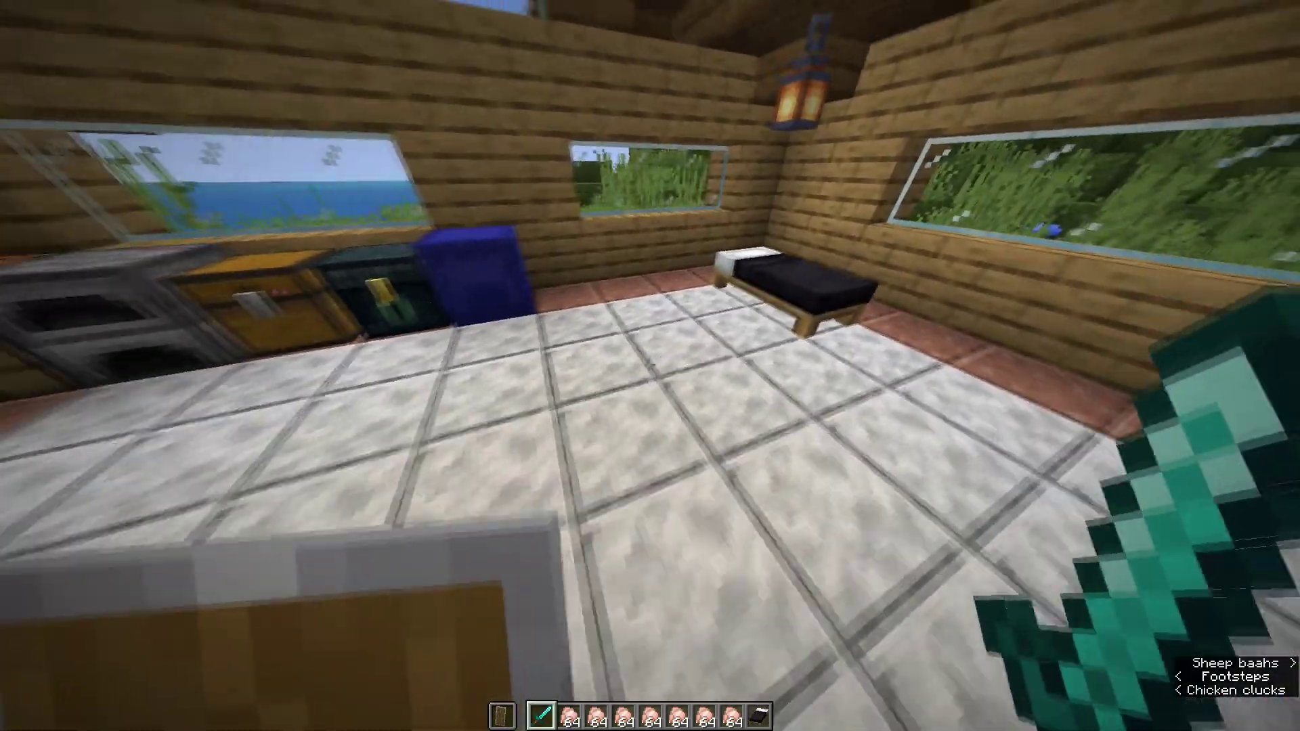
pyautogui.press('s')
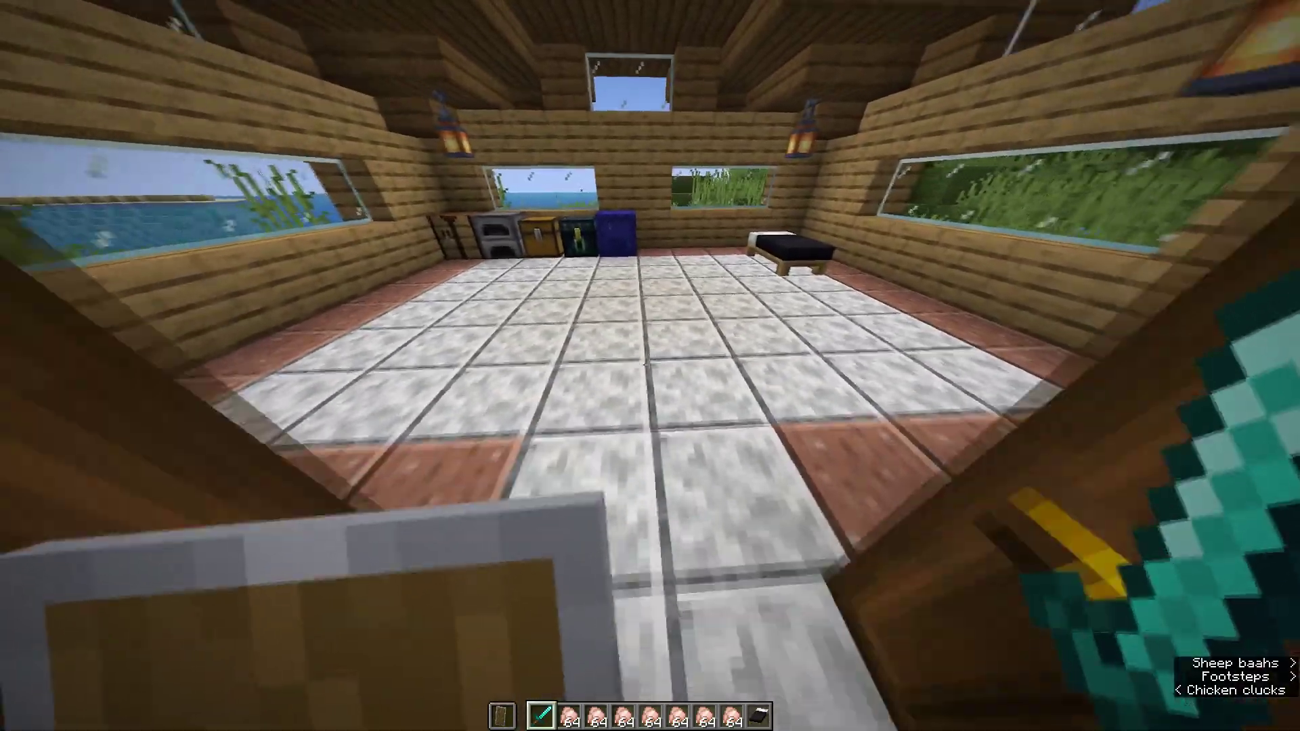
pyautogui.press('w')
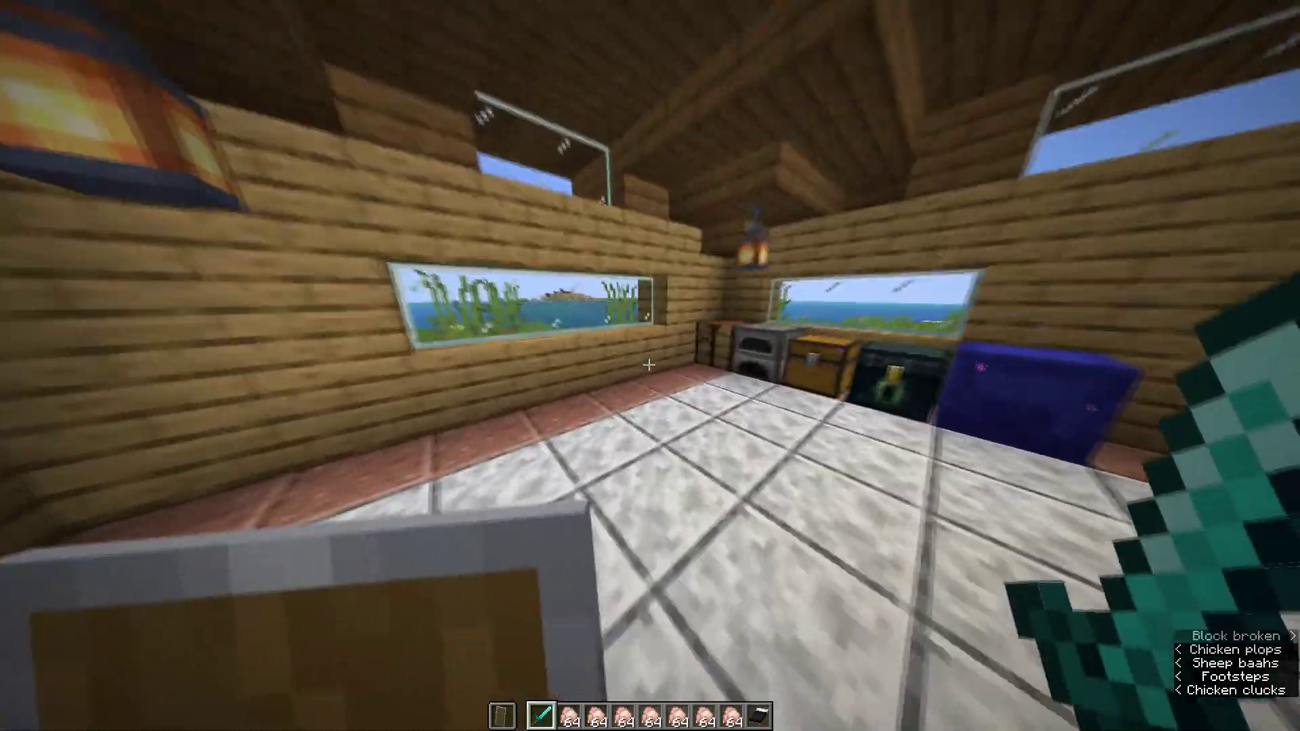
# Walk out to the sheep pen and back through the house toward the storage
pyautogui.press('w')
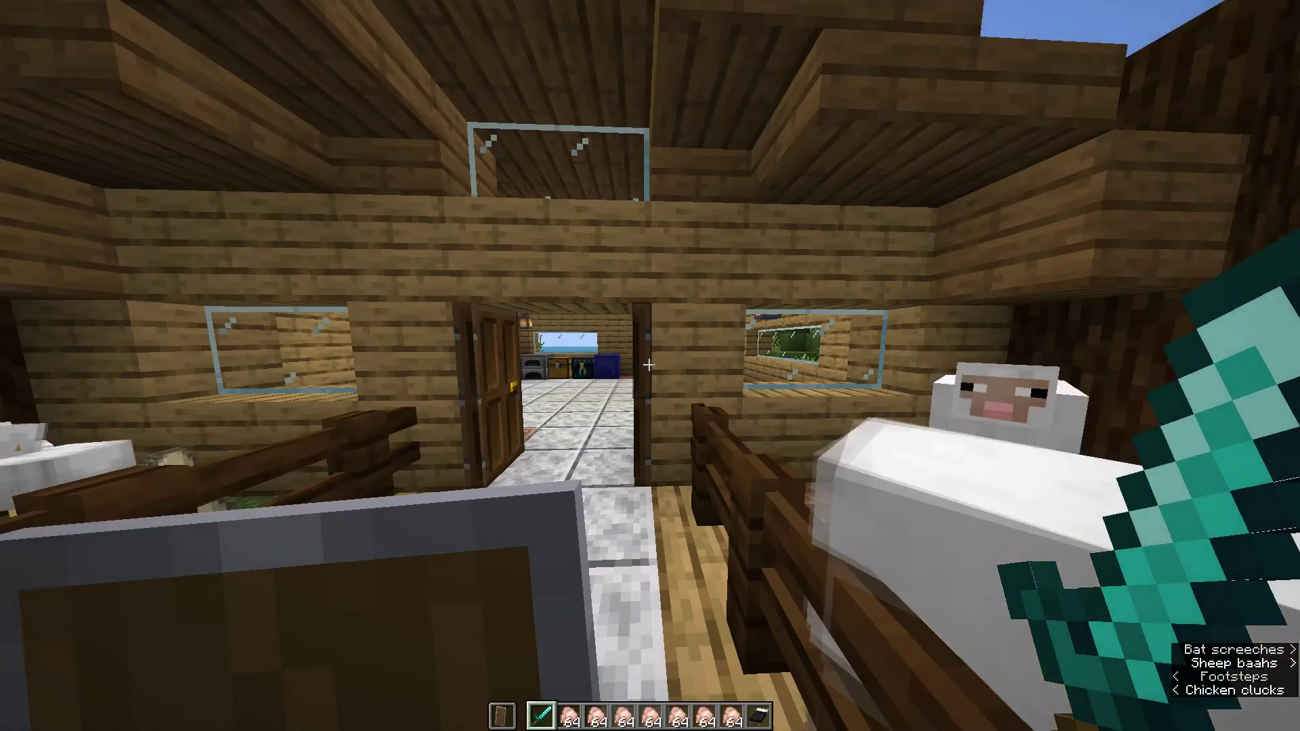
pyautogui.press('w')
pyautogui.press('w')
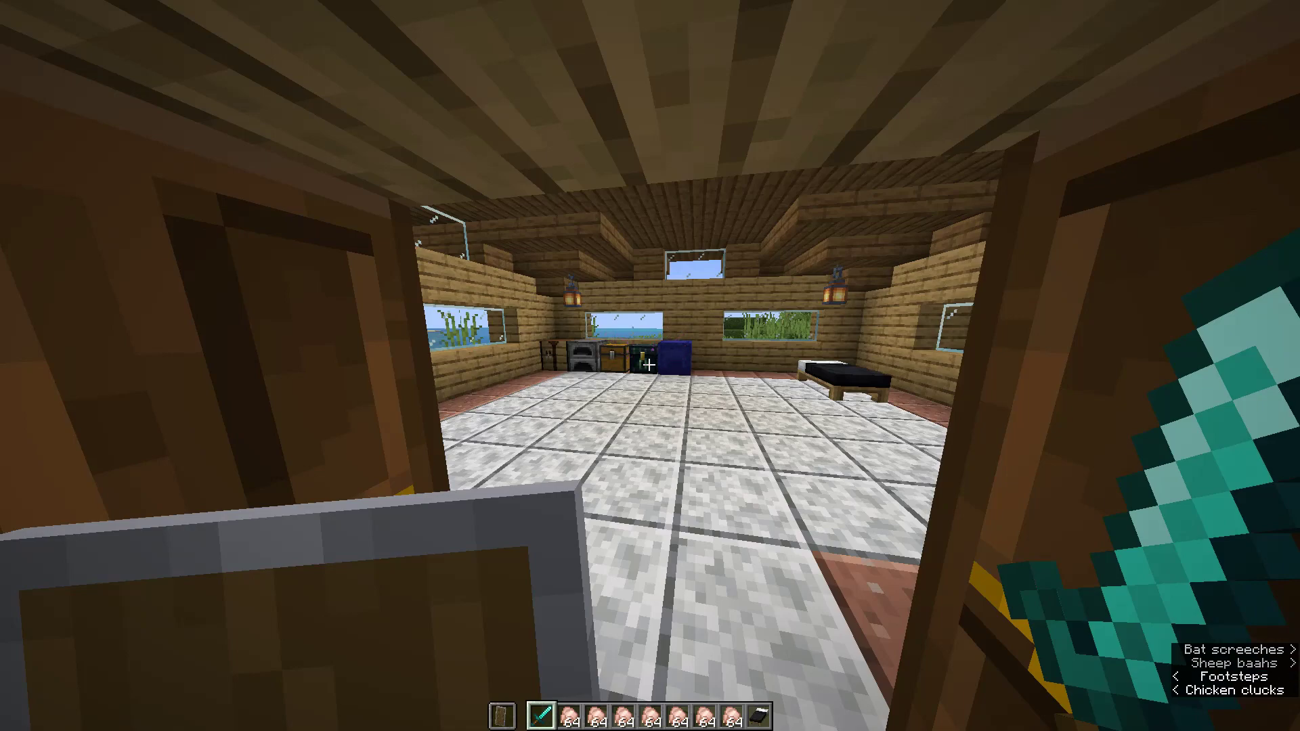
pyautogui.press('w')
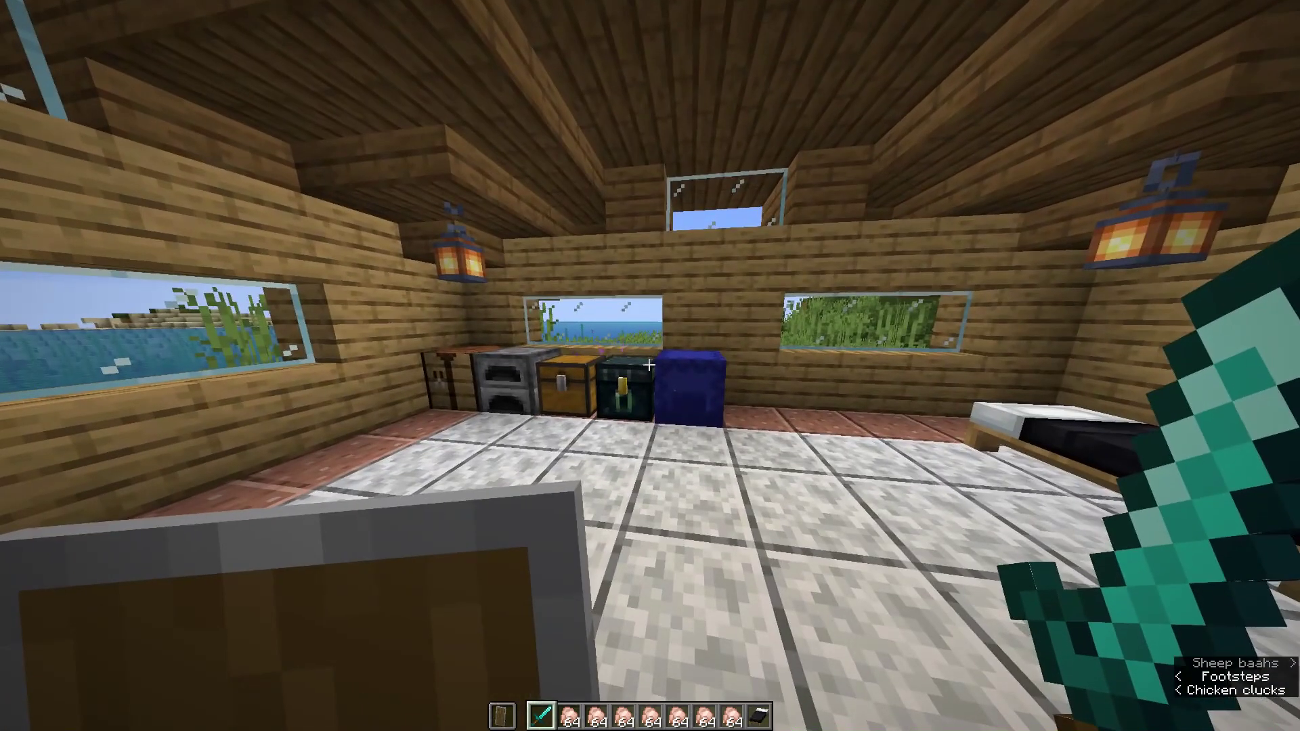
pyautogui.click(649, 366)
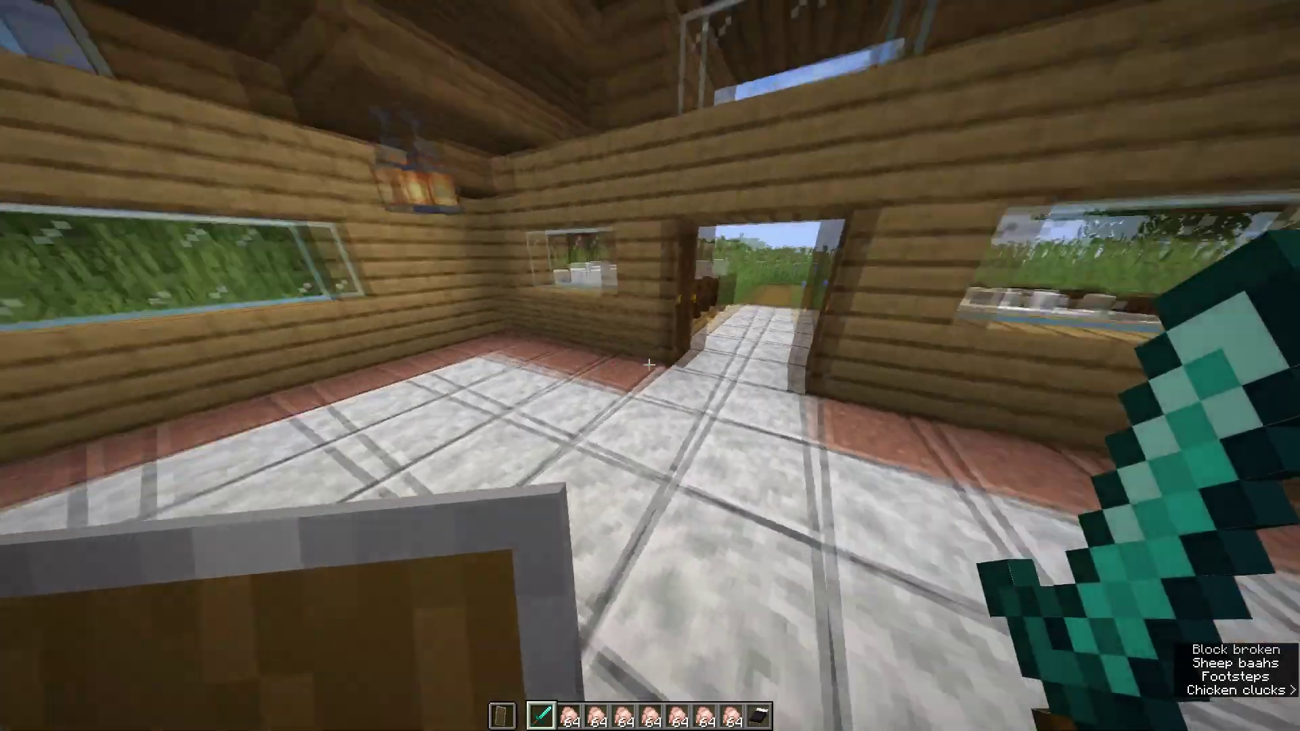
pyautogui.press('w')
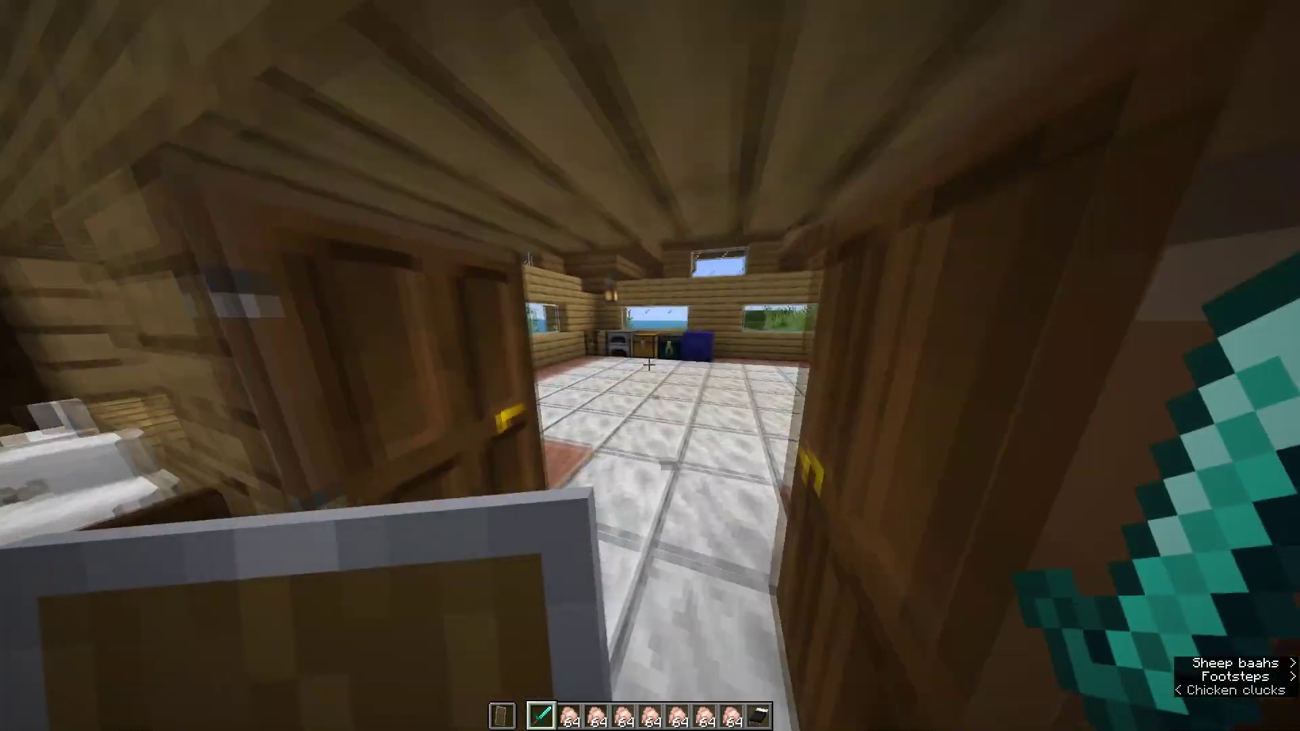
pyautogui.press('w')
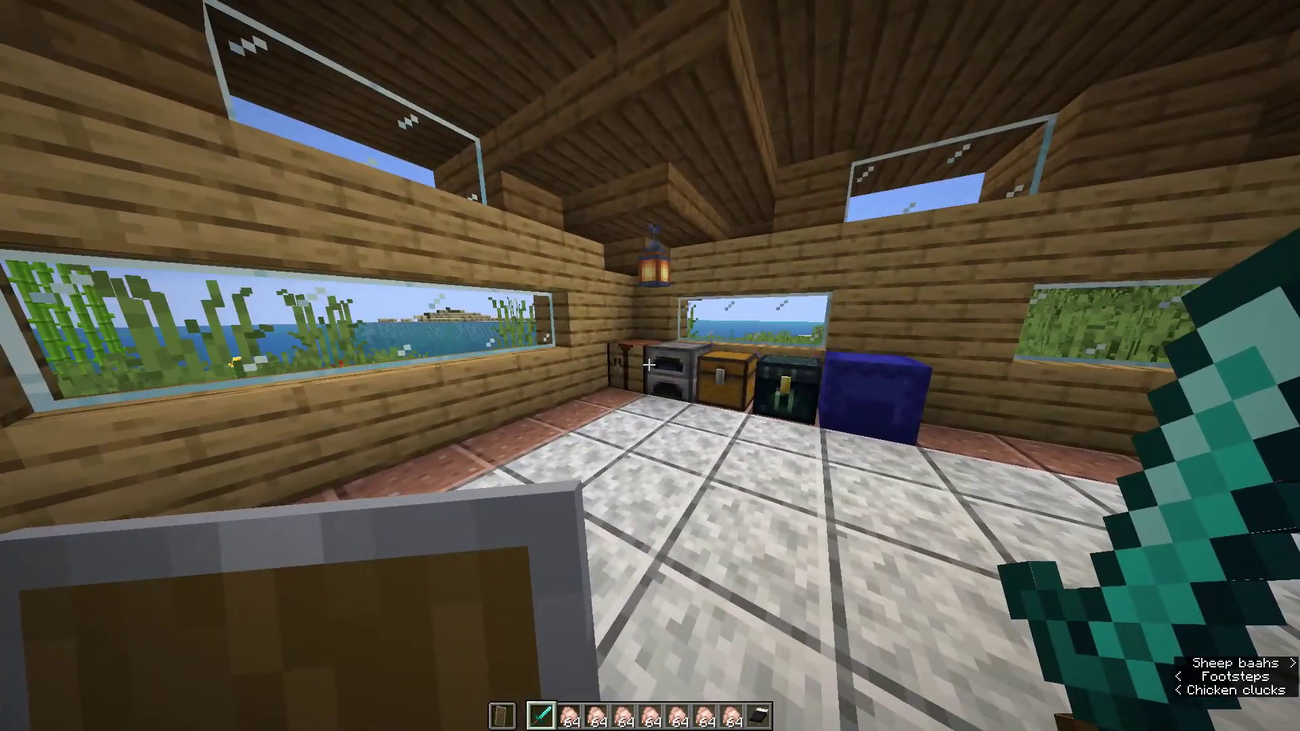
# View the survival inventory, then close it
pyautogui.press('e')
pyautogui.click(761, 473)
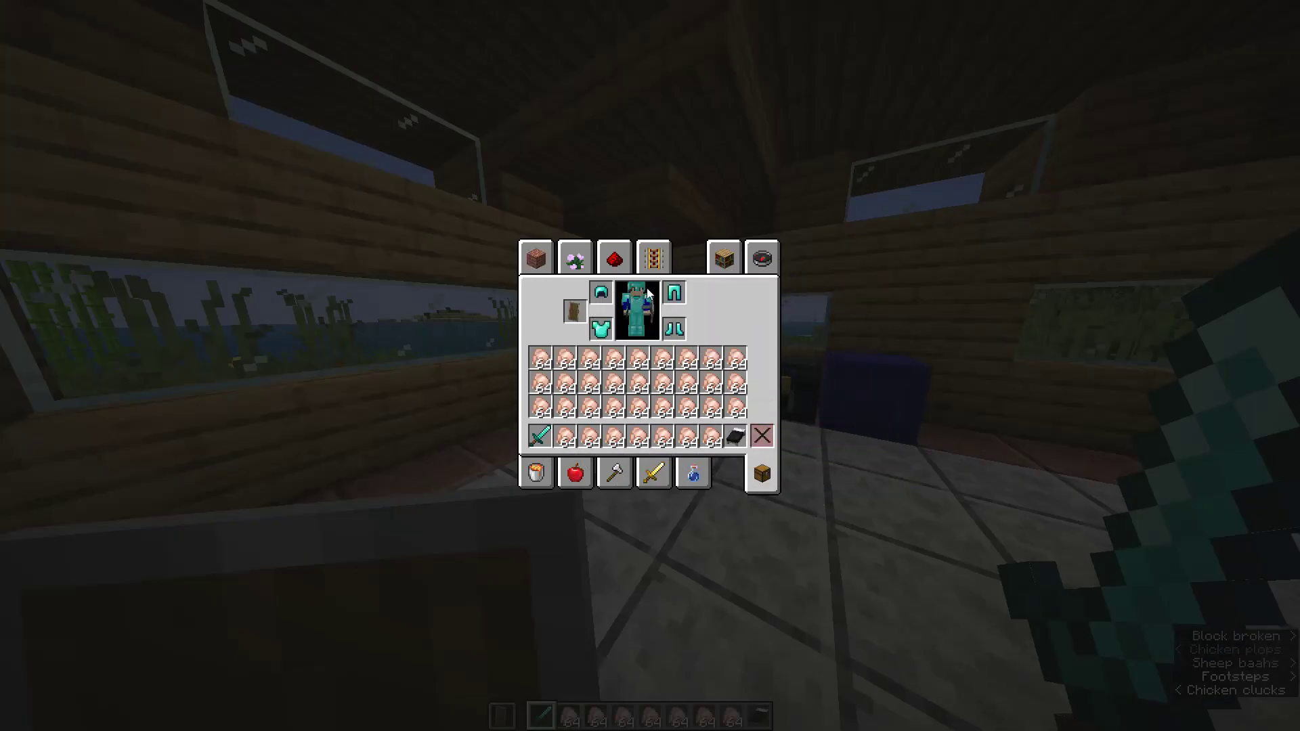
pyautogui.press('e')
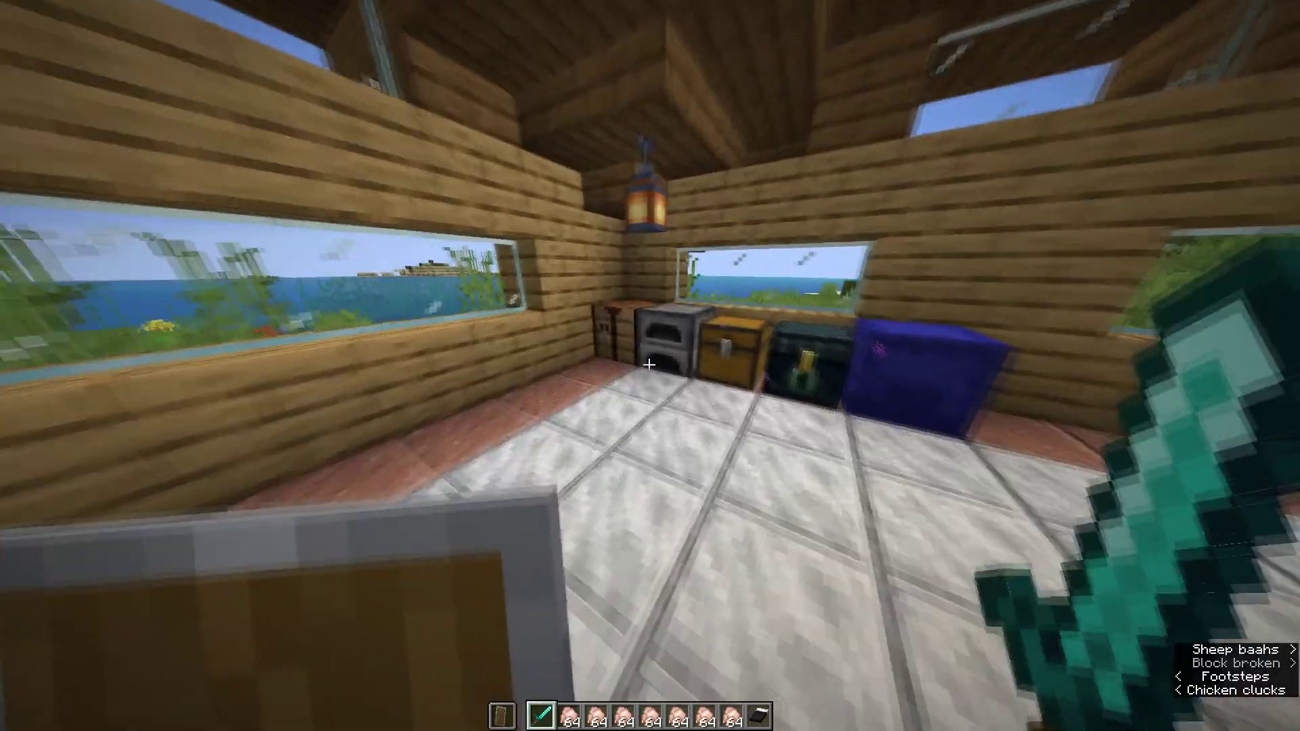
# Check the contents of the furnace, chest, ender chest and shulker box in turn
pyautogui.rightClick(650, 366)
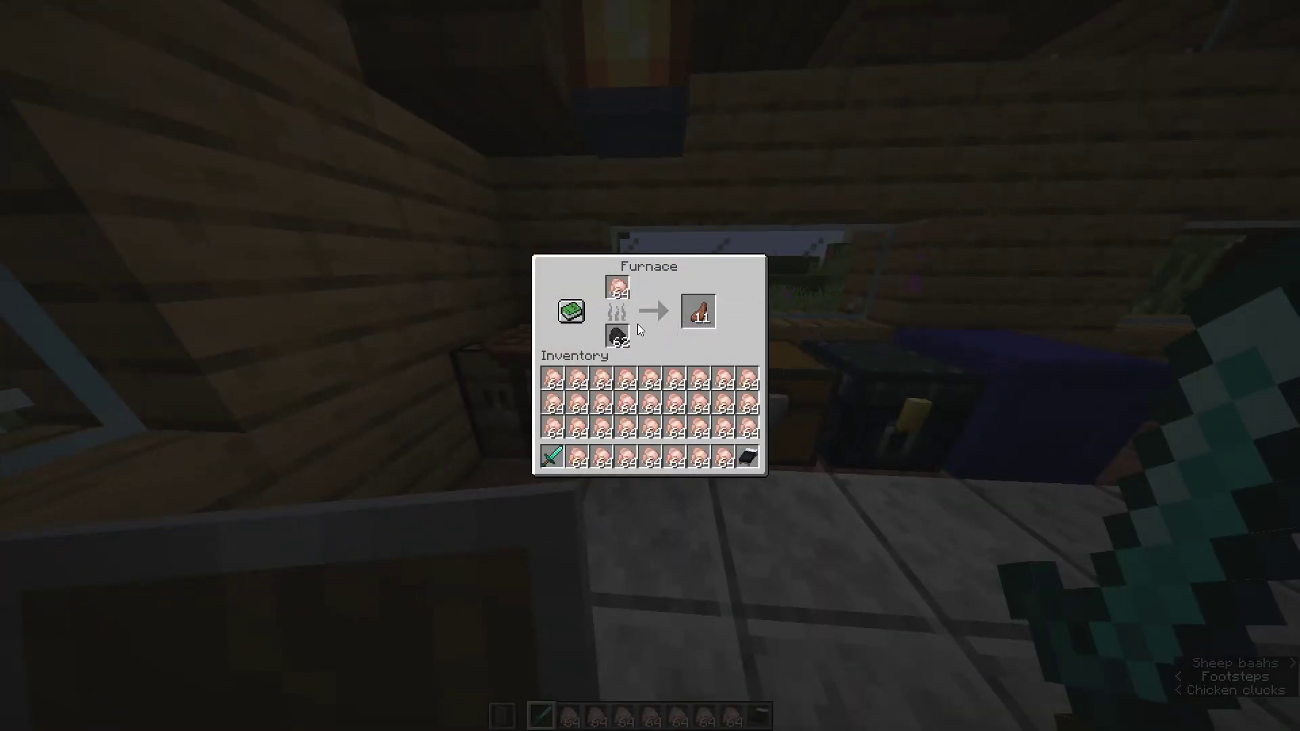
pyautogui.press('e')
pyautogui.rightClick(650, 365)
pyautogui.press('e')
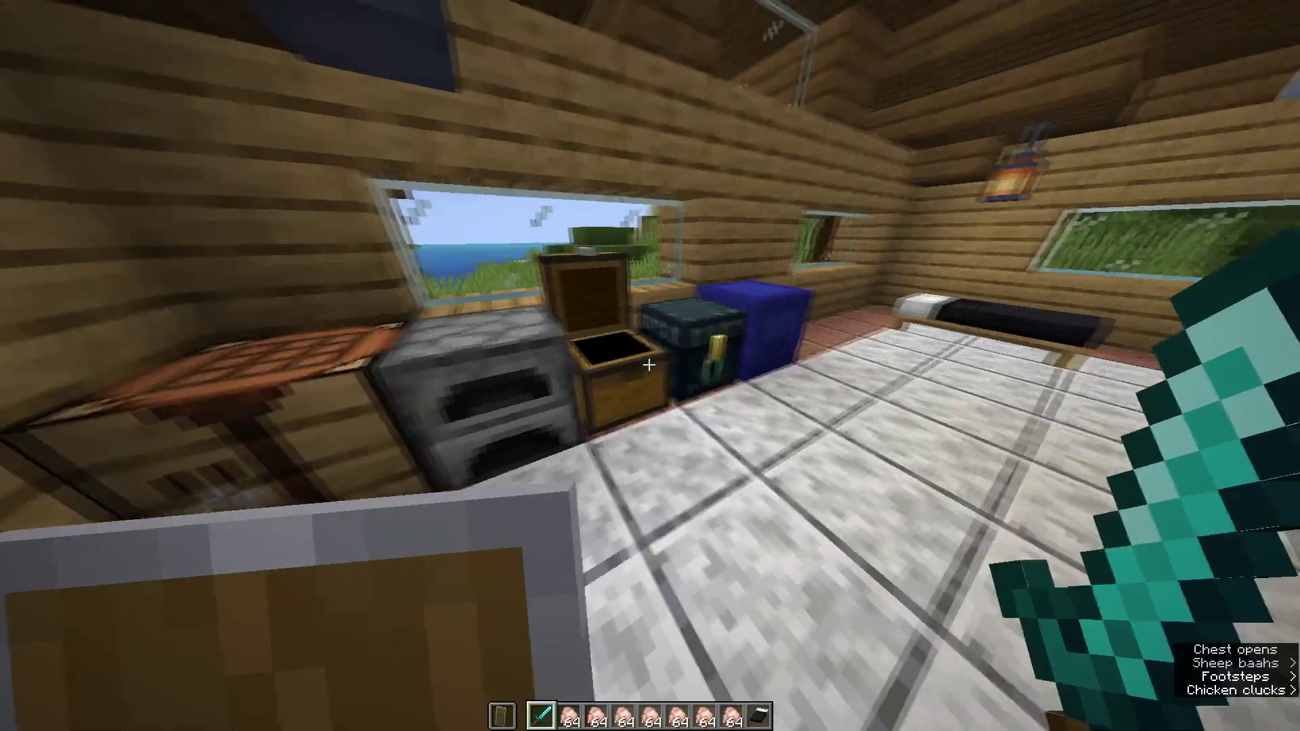
pyautogui.rightClick(649, 365)
pyautogui.press('e')
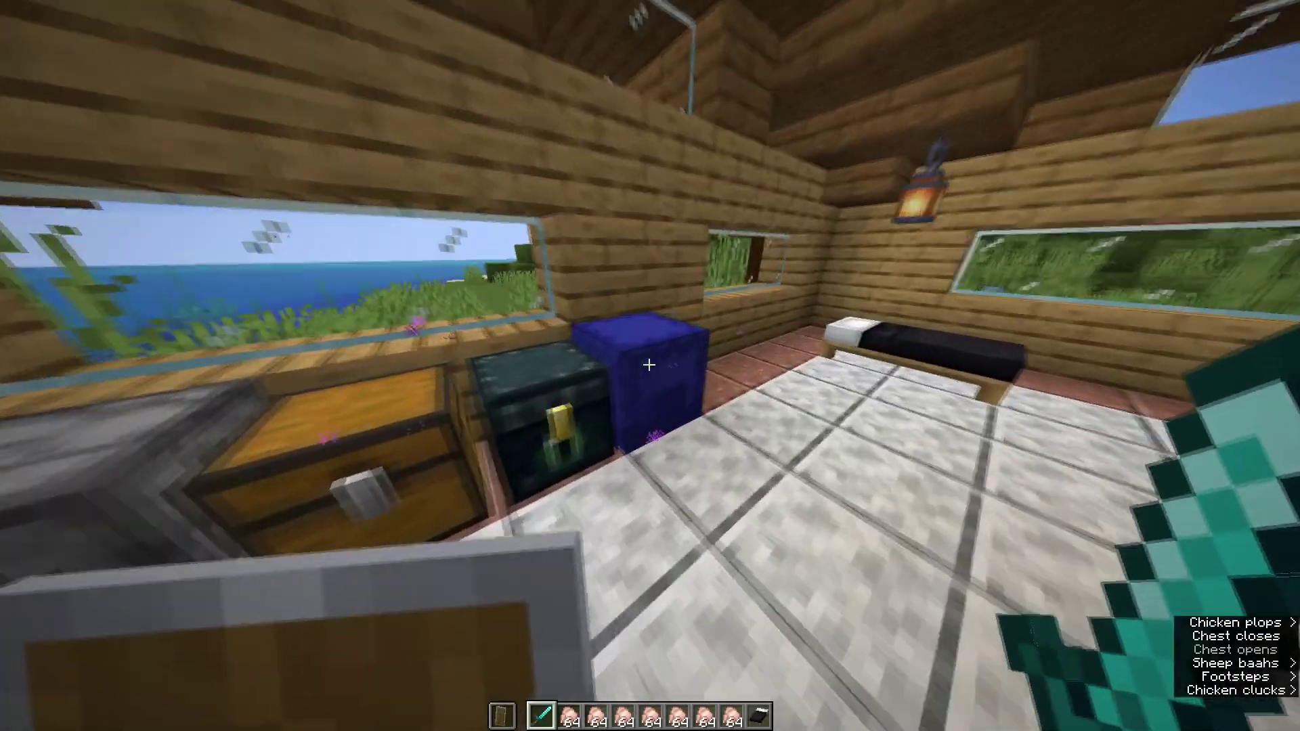
pyautogui.rightClick(648, 365)
pyautogui.press('e')
# Walk outside to the animal pens and back in toward the chests and bed
pyautogui.press('w')
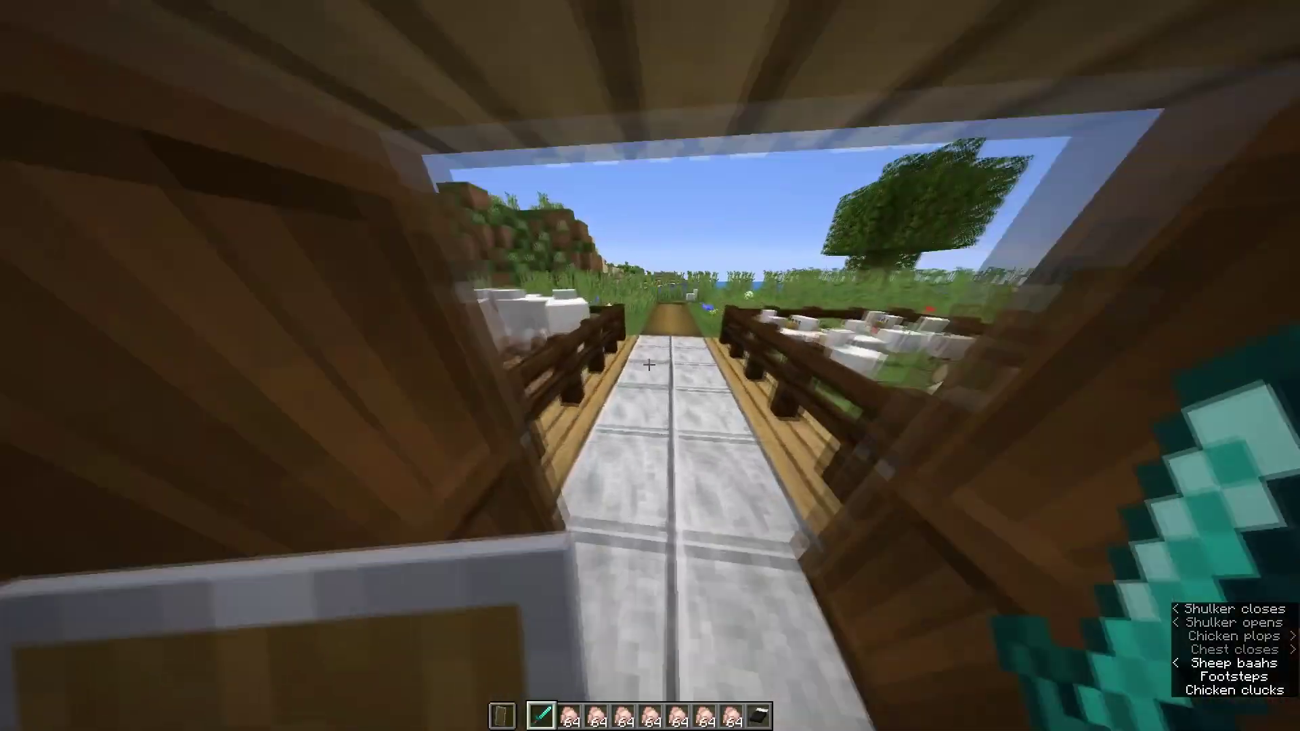
pyautogui.press('w')
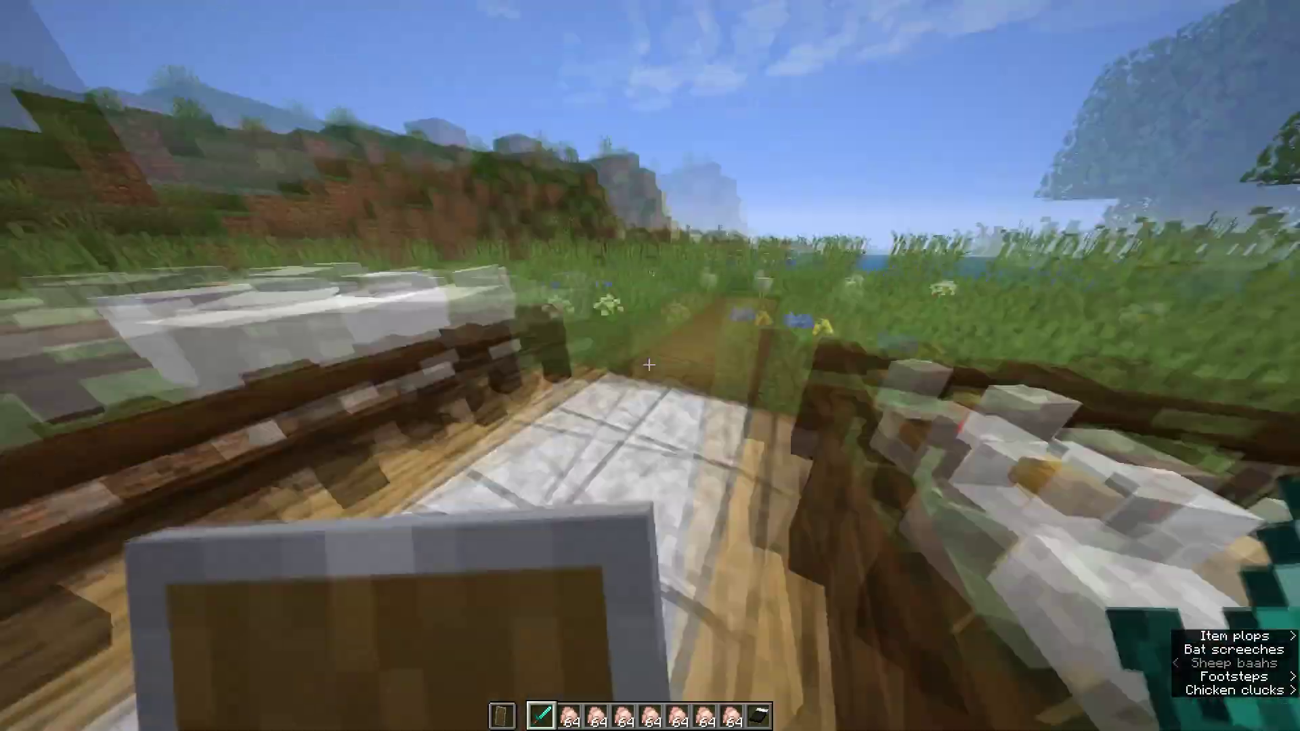
pyautogui.press('w')
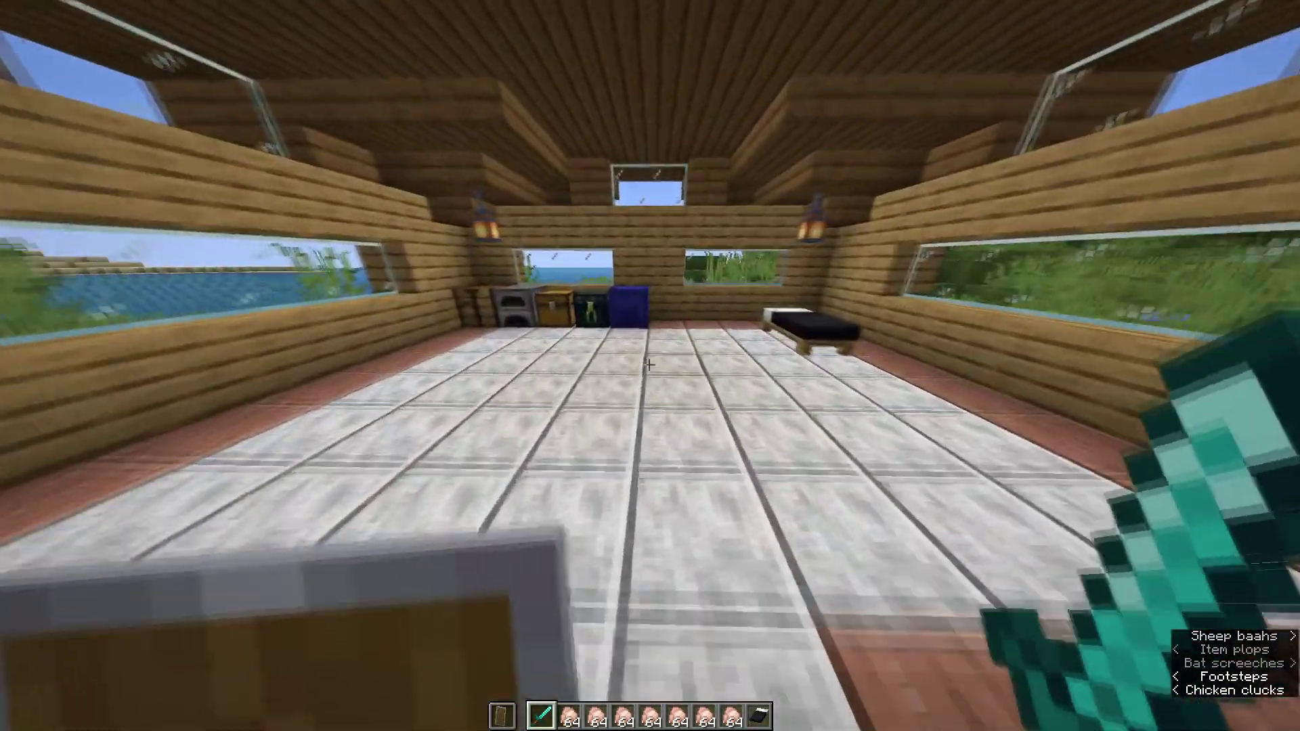
pyautogui.press('w')
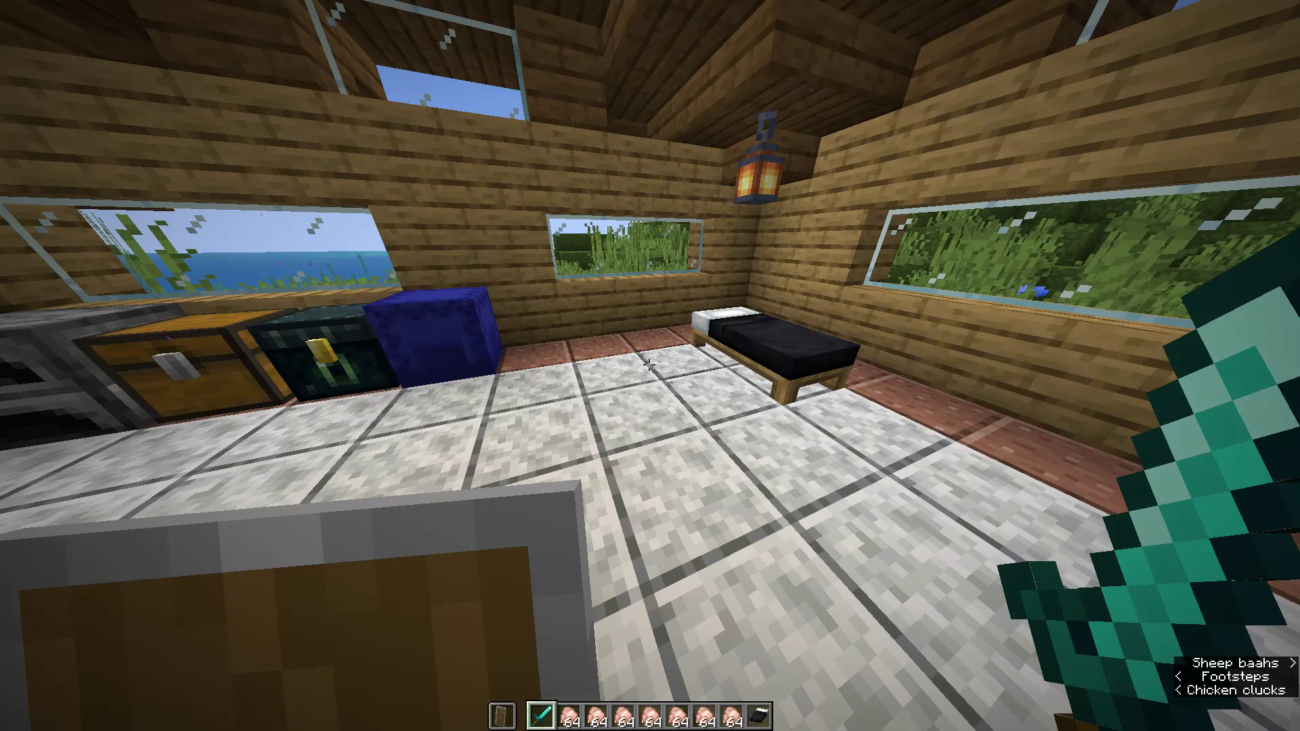
# Step to the right and start typing the /time command in chat
pyautogui.press('d')
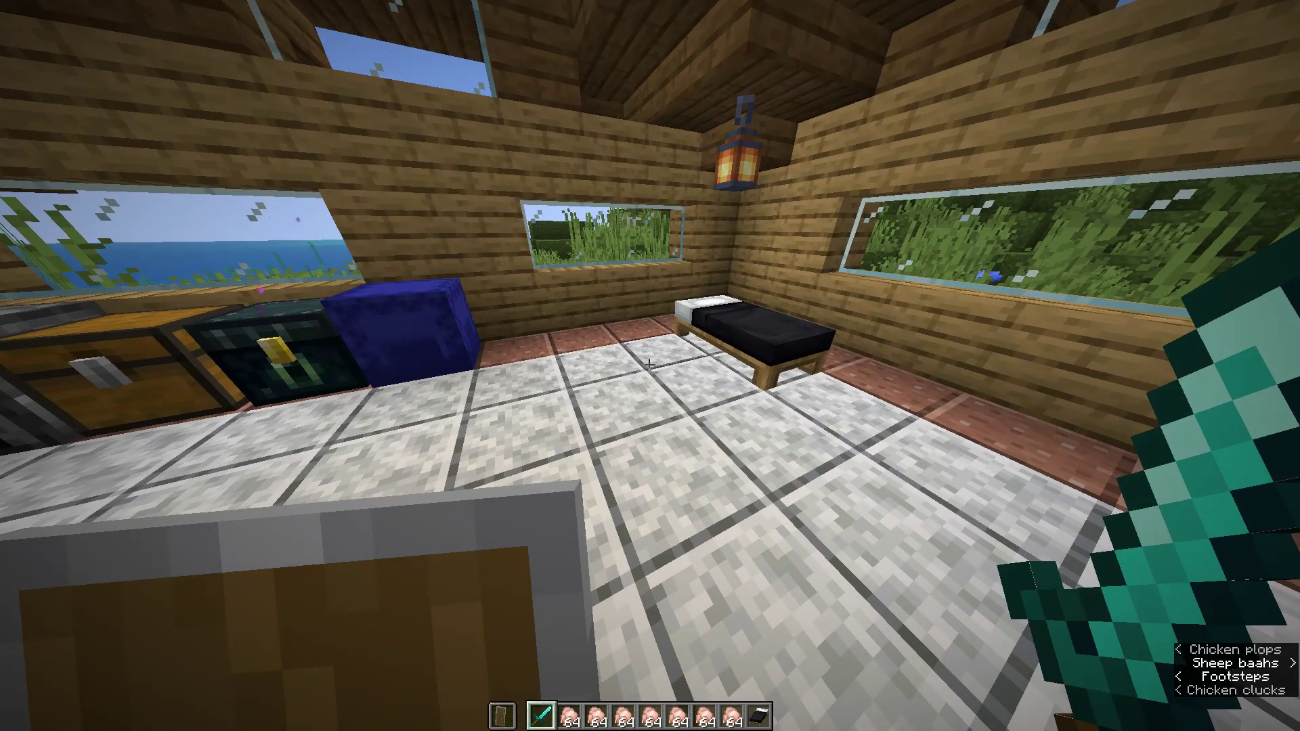
pyautogui.press('d')
pyautogui.press('/')
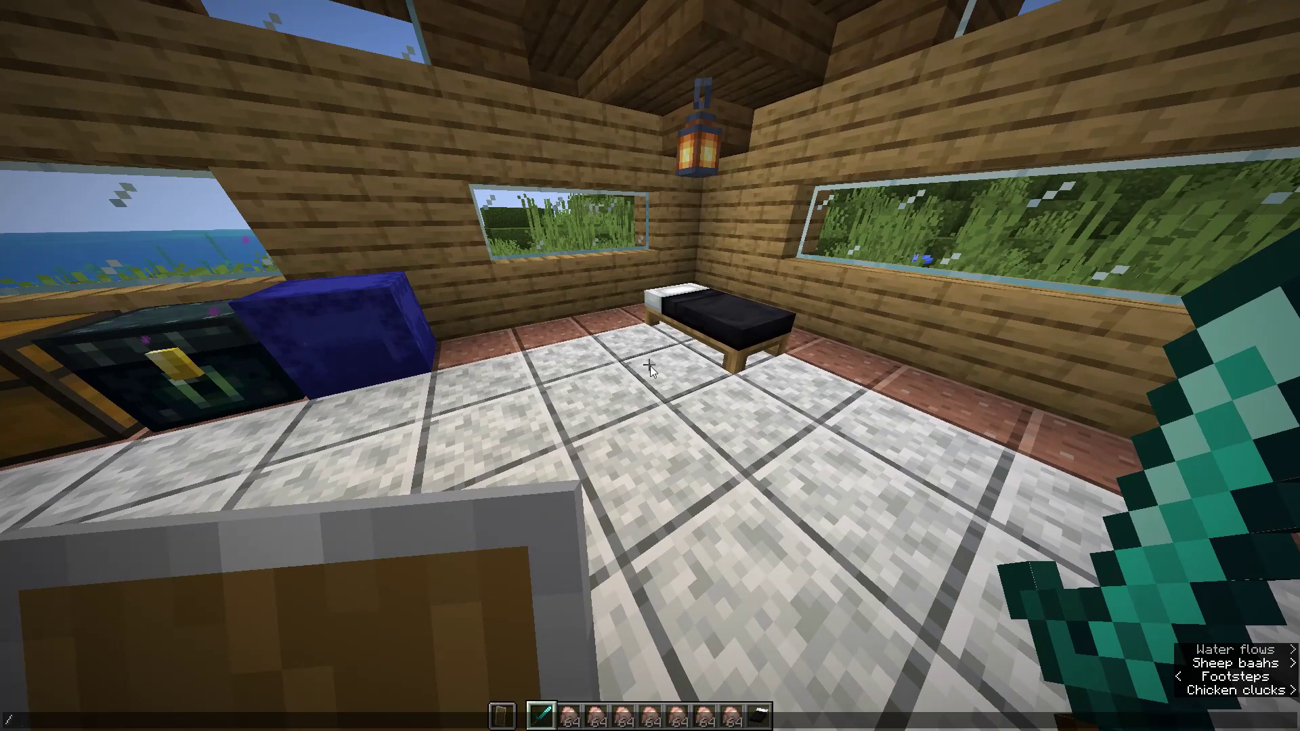
pyautogui.write('time')
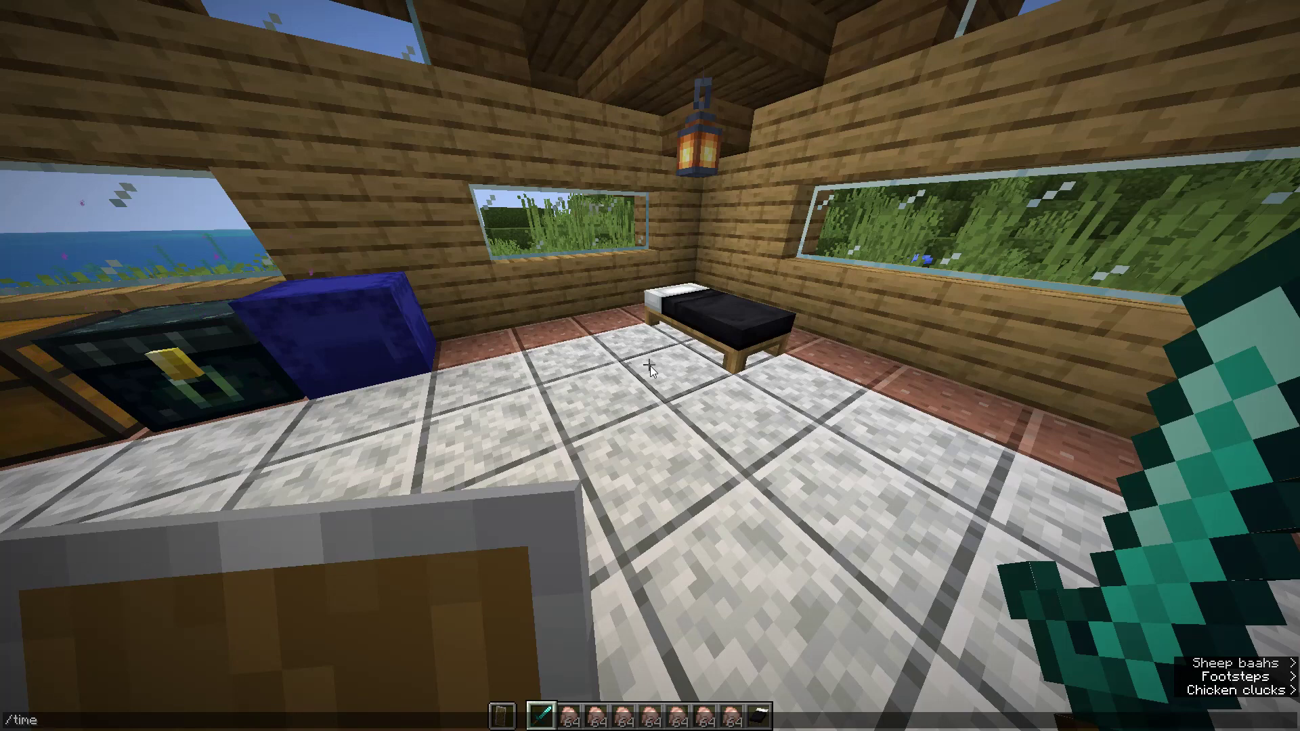
# Set the time to night with /time set night and sleep in the bed
pyautogui.write('set night')
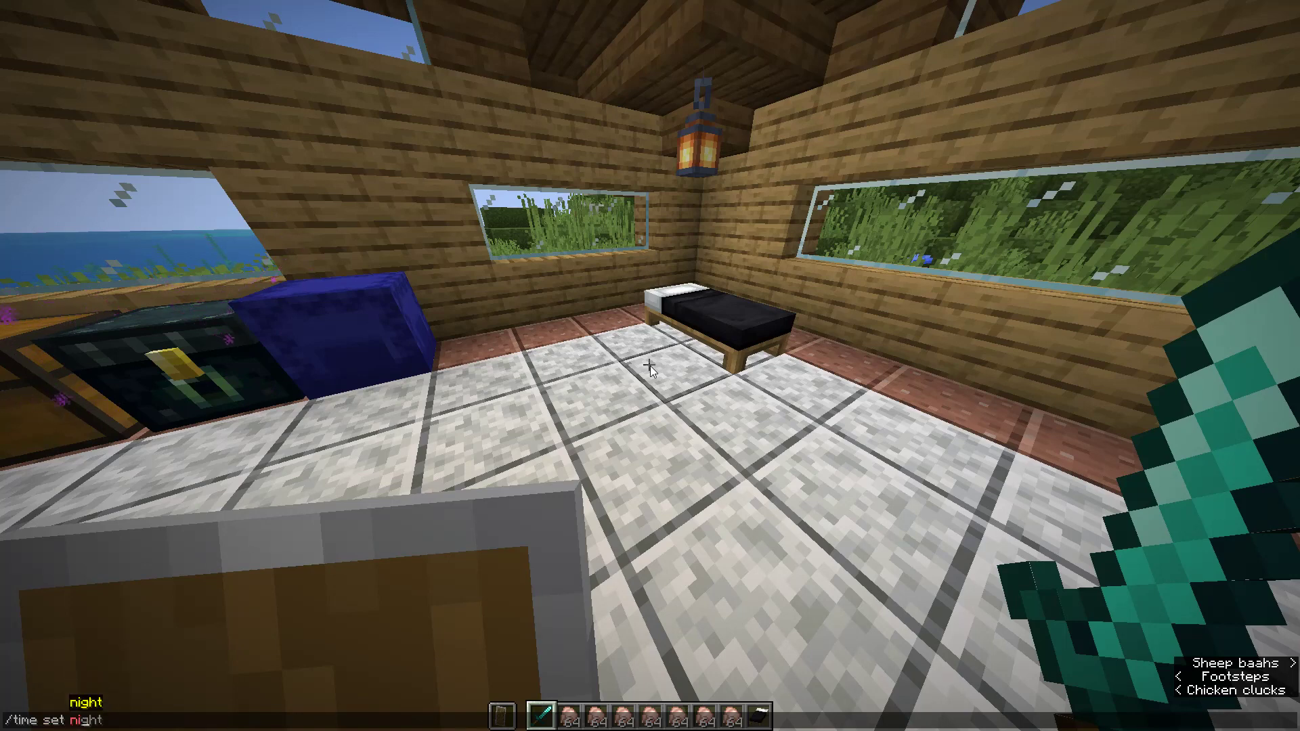
pyautogui.press('Return')
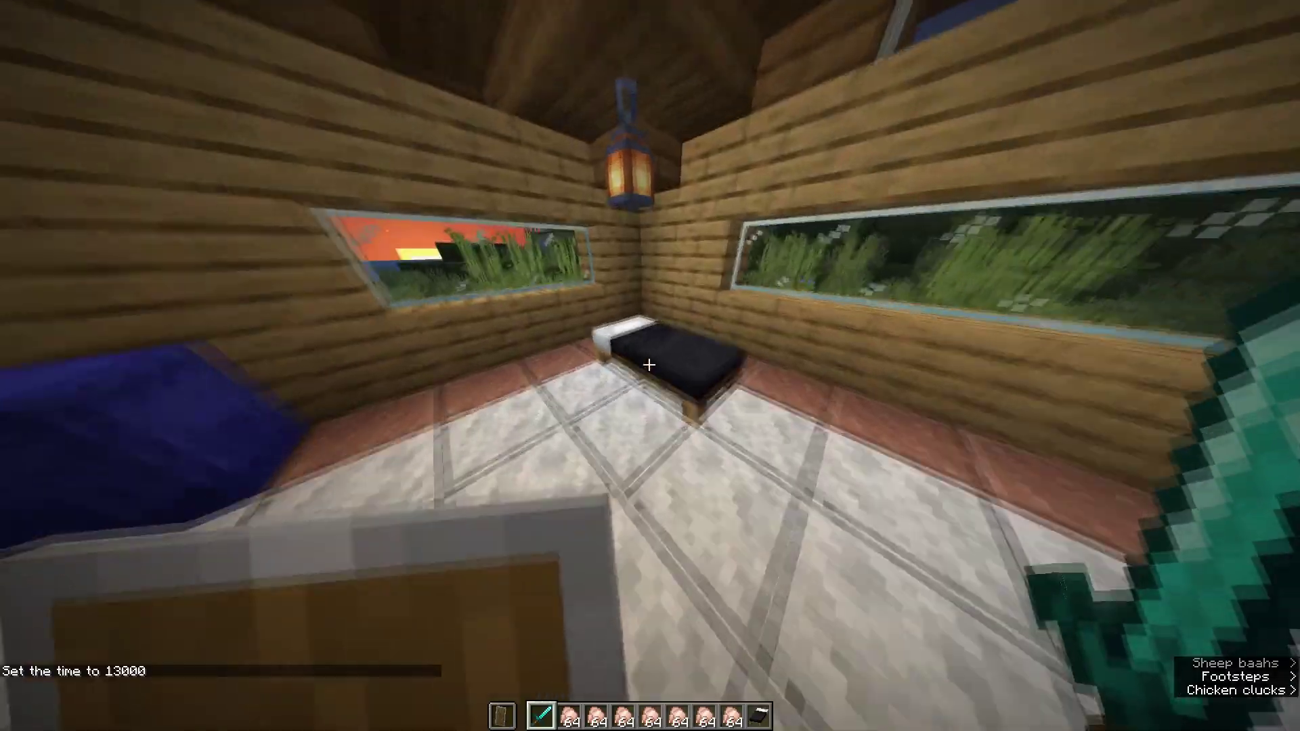
pyautogui.rightClick(649, 364)
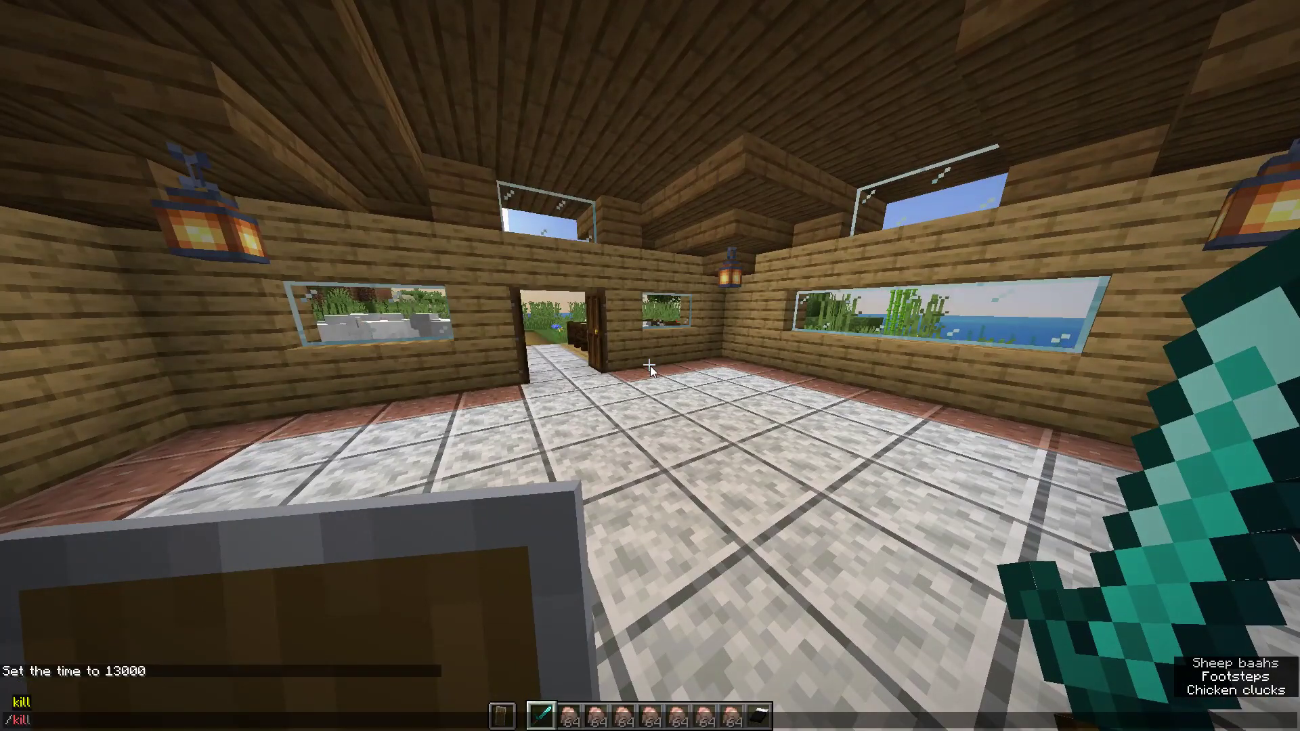
# Run /kill and respawn back at the house
pyautogui.press('Return')
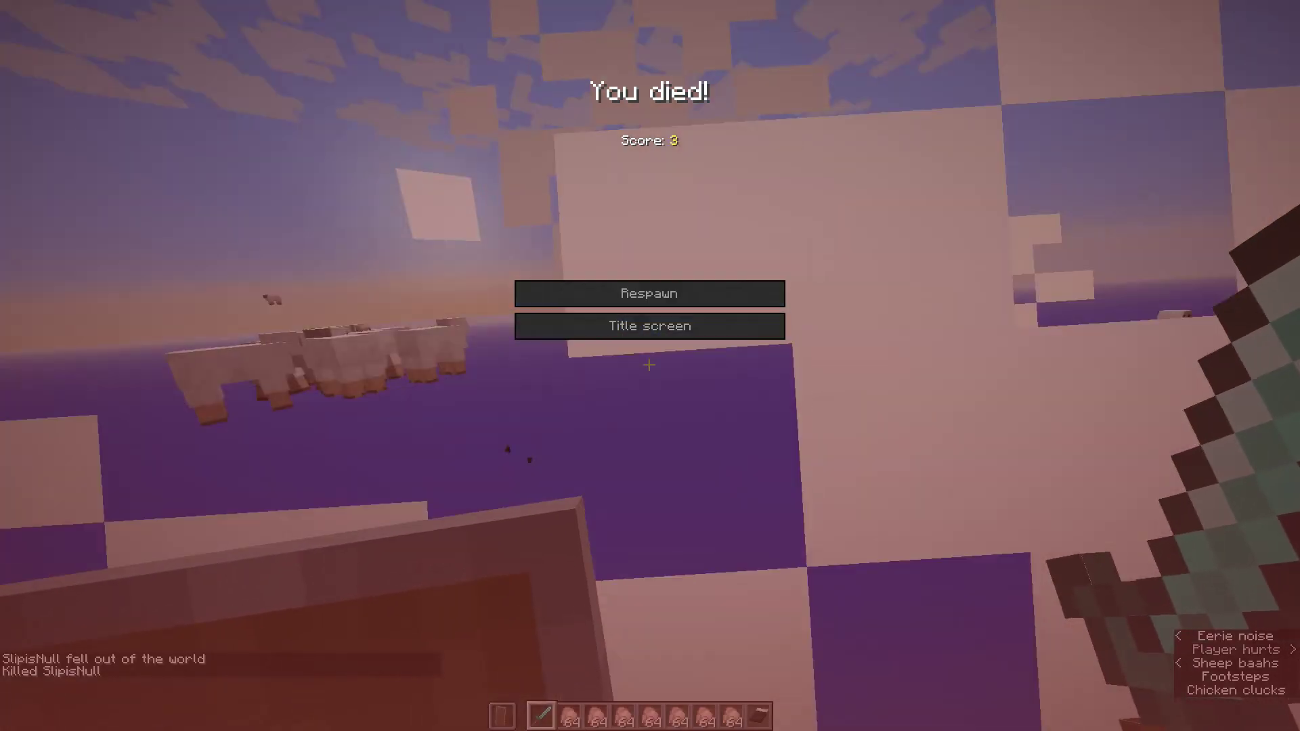
pyautogui.click(650, 293)
pyautogui.press('w')
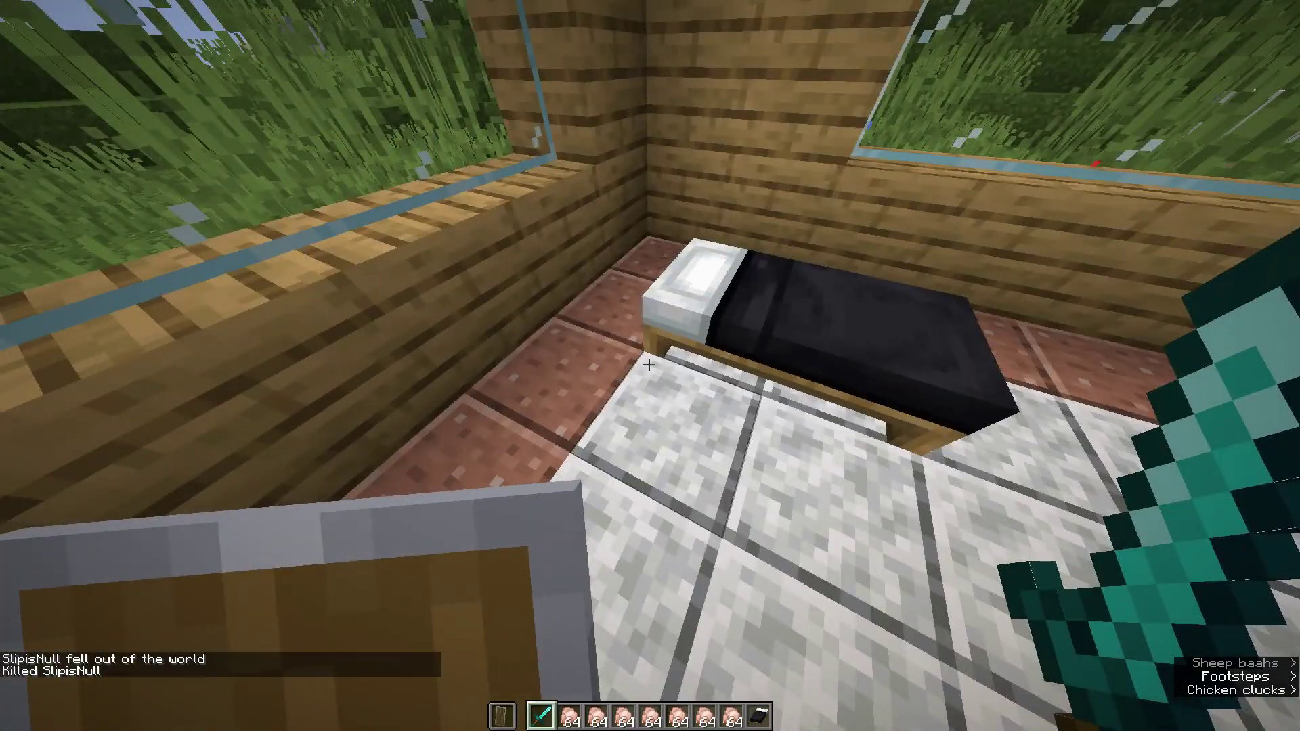
# Walk out of the house, shut the door, and head along the path to the barn
pyautogui.press('w')
pyautogui.press('w')
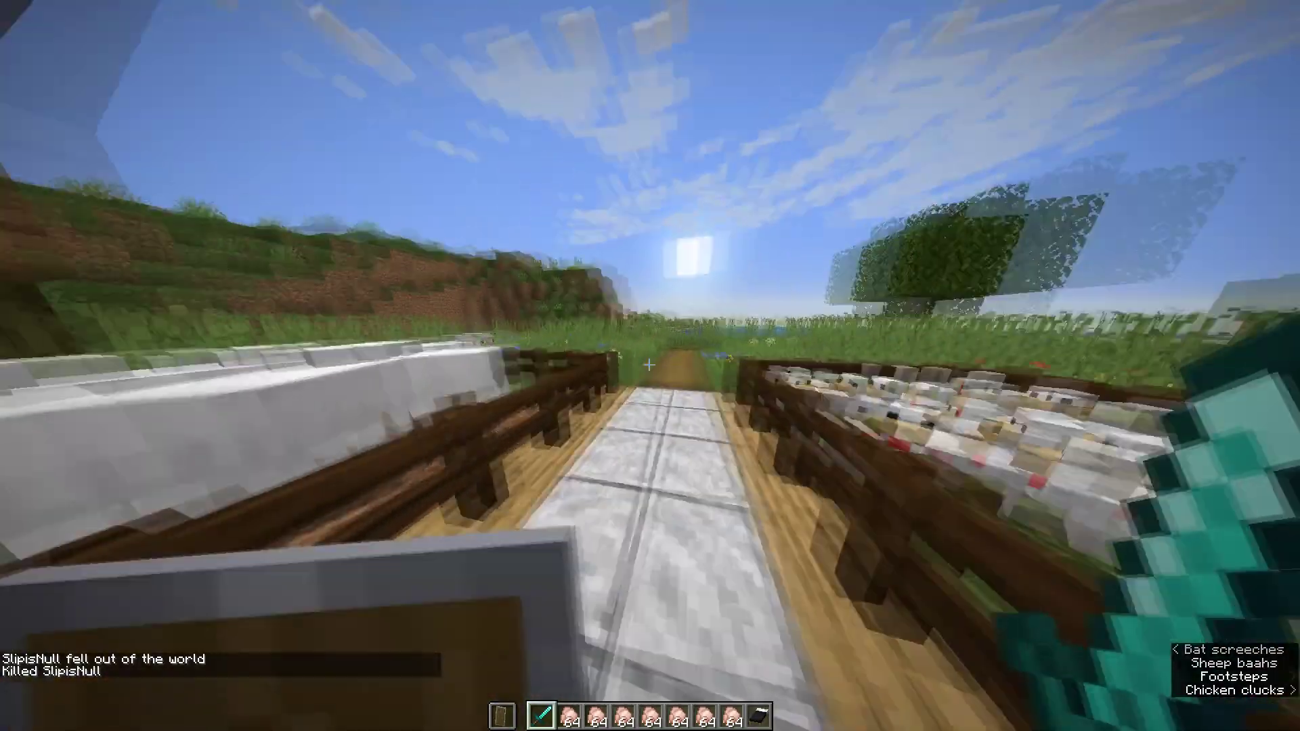
pyautogui.rightClick(649, 365)
pyautogui.press('s')
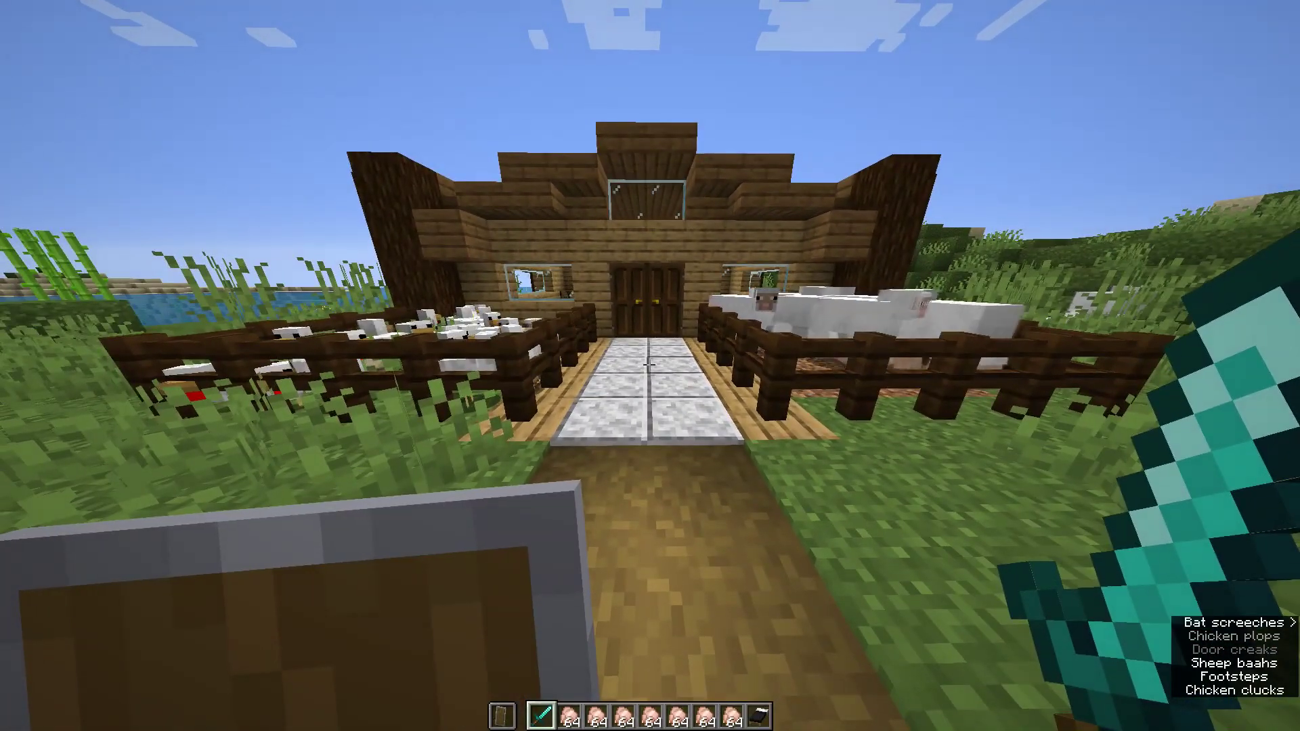
pyautogui.press('w')
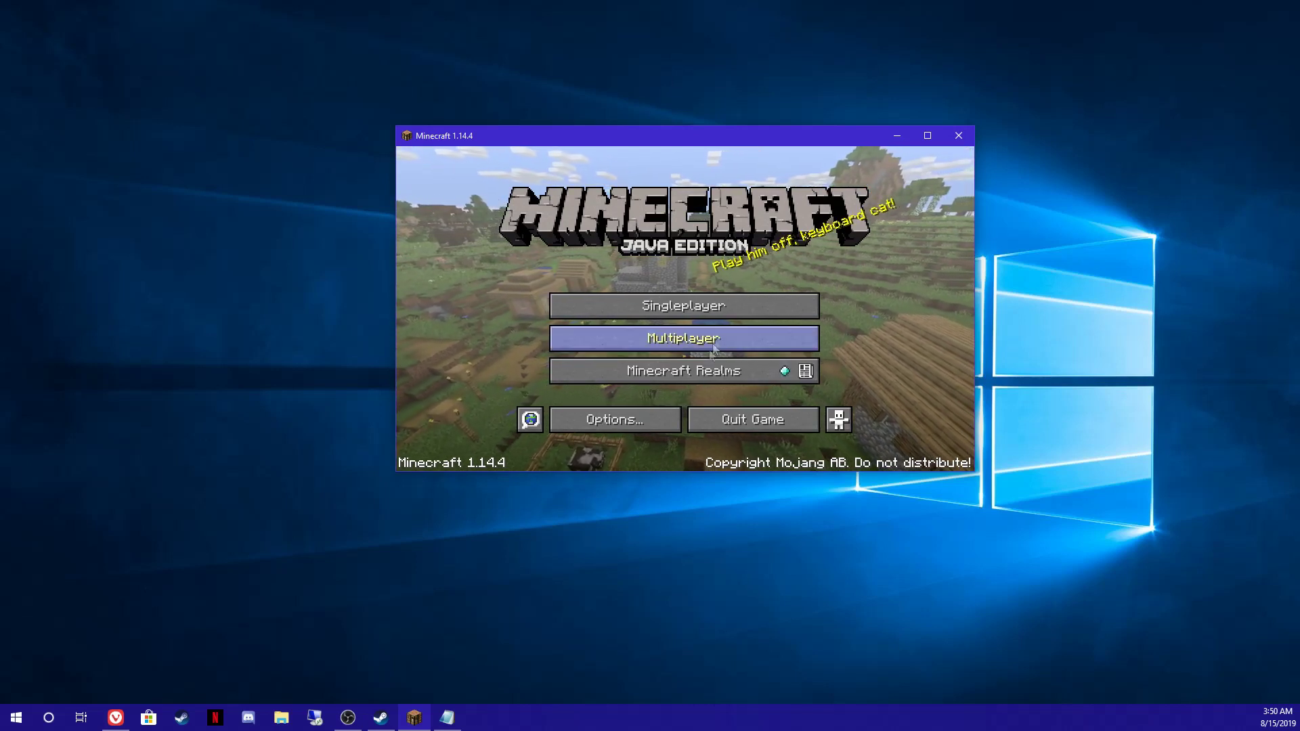
# Open the Singleplayer world list and move the game window to the screen's right
pyautogui.click(704, 315)
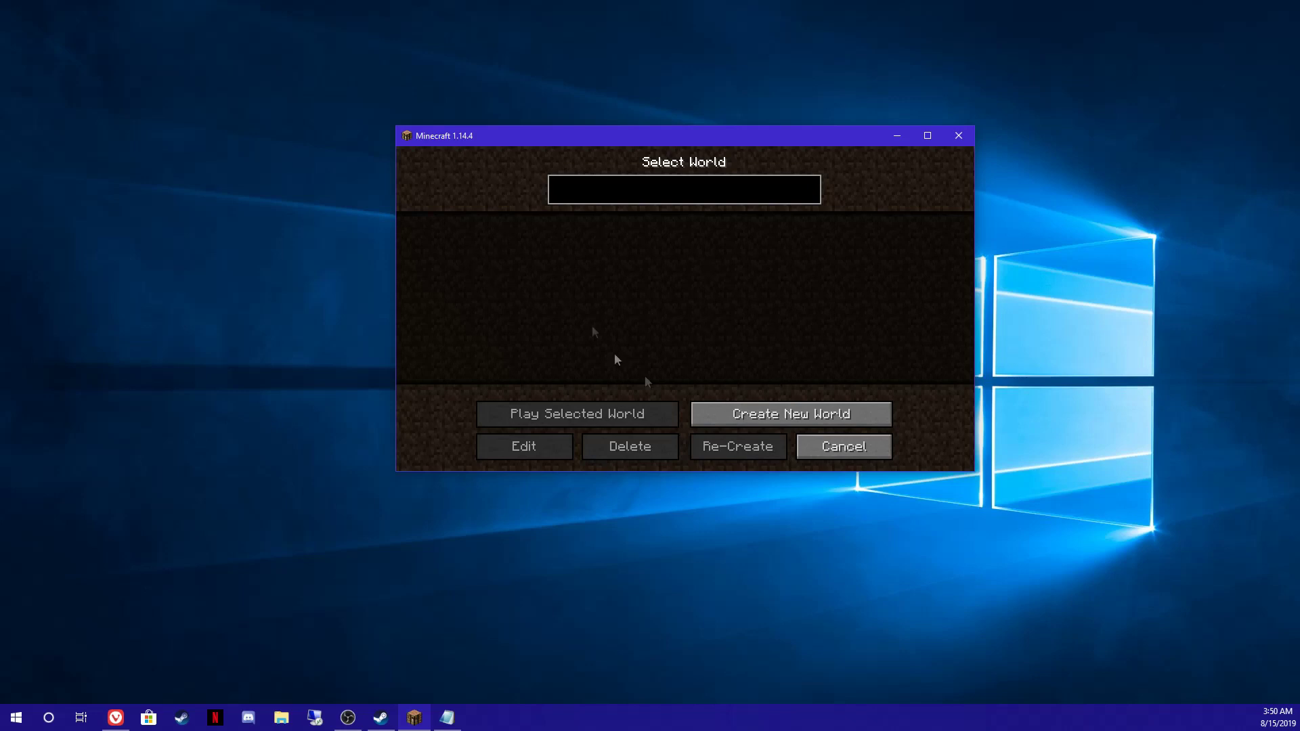
pyautogui.moveTo(676, 138); pyautogui.dragTo(988, 152)
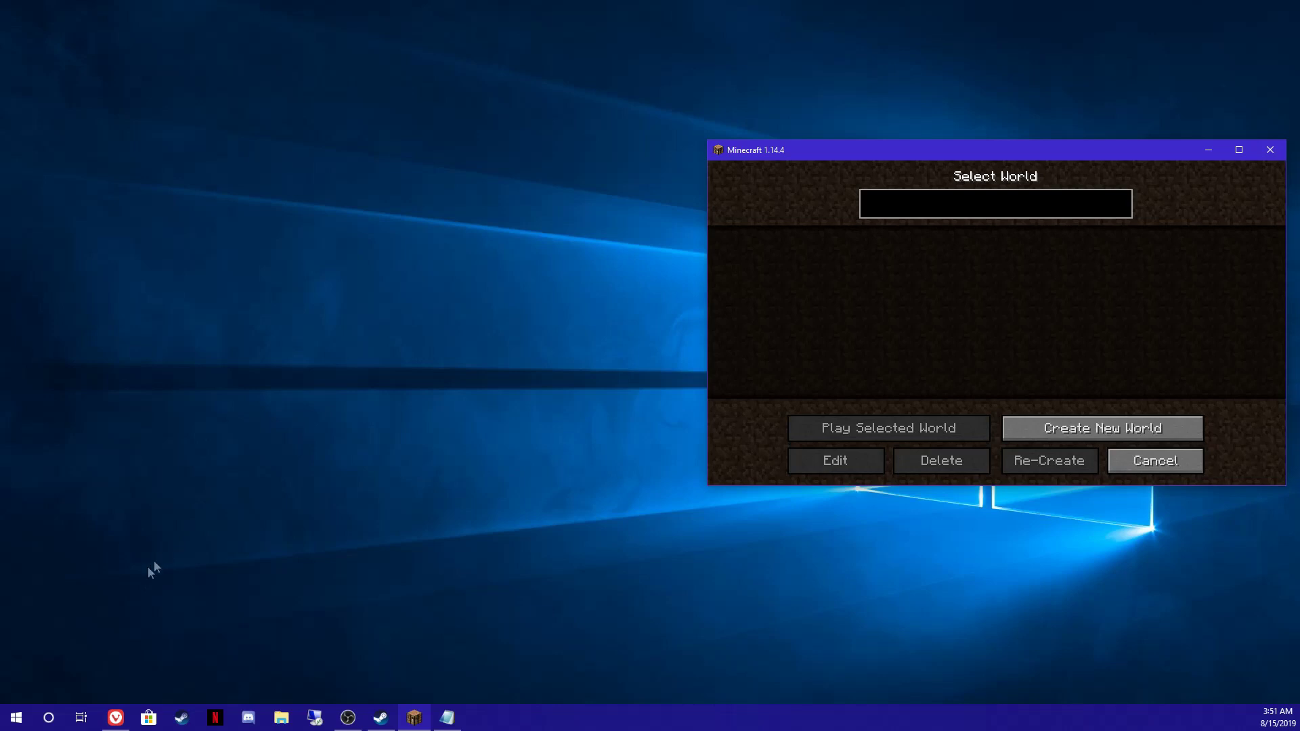
# Bring up the Run dialog and run its existing %appdata% entry
pyautogui.click(60, 720)
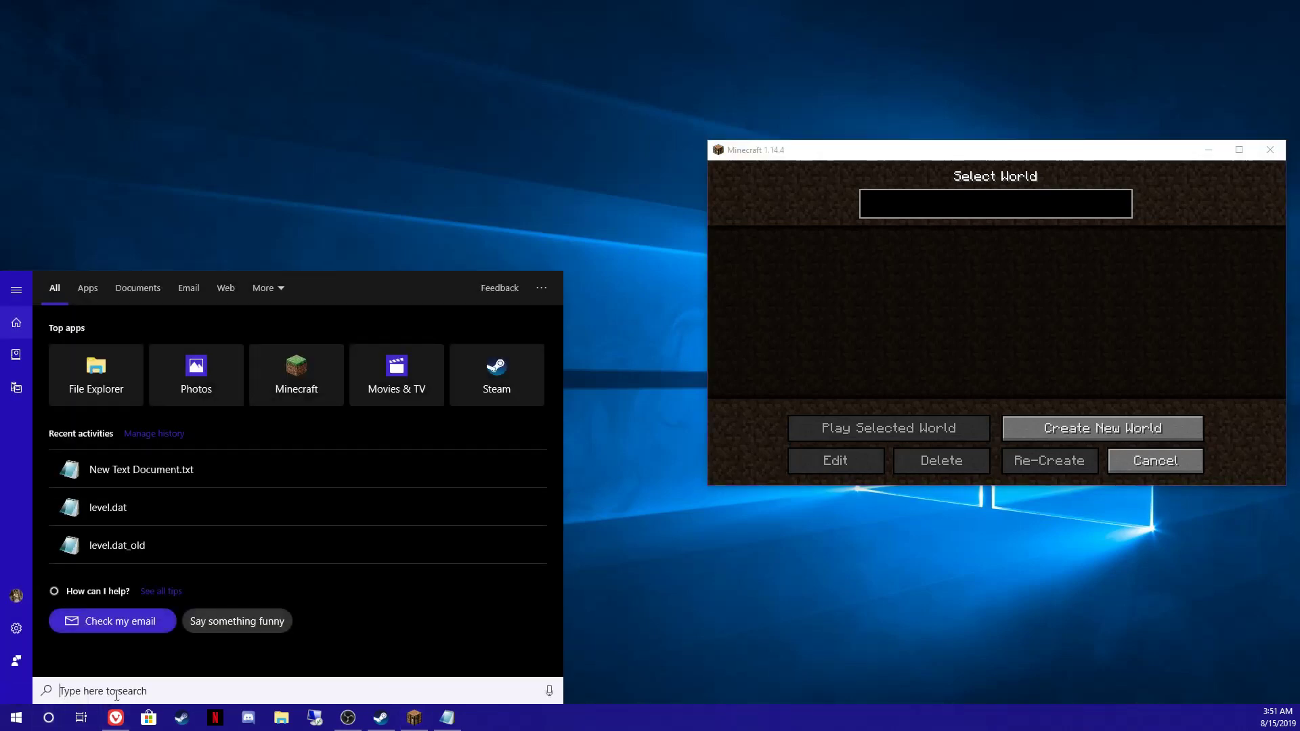
pyautogui.write('run')
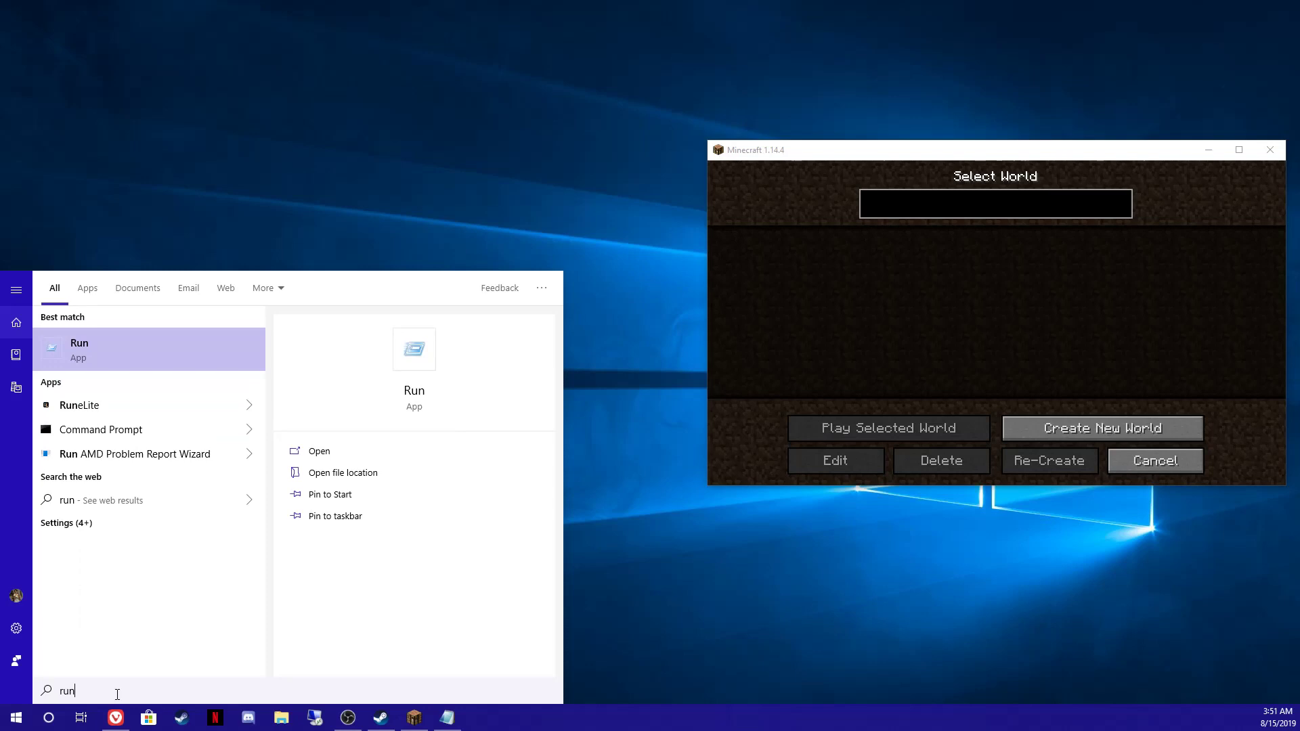
pyautogui.press('Return')
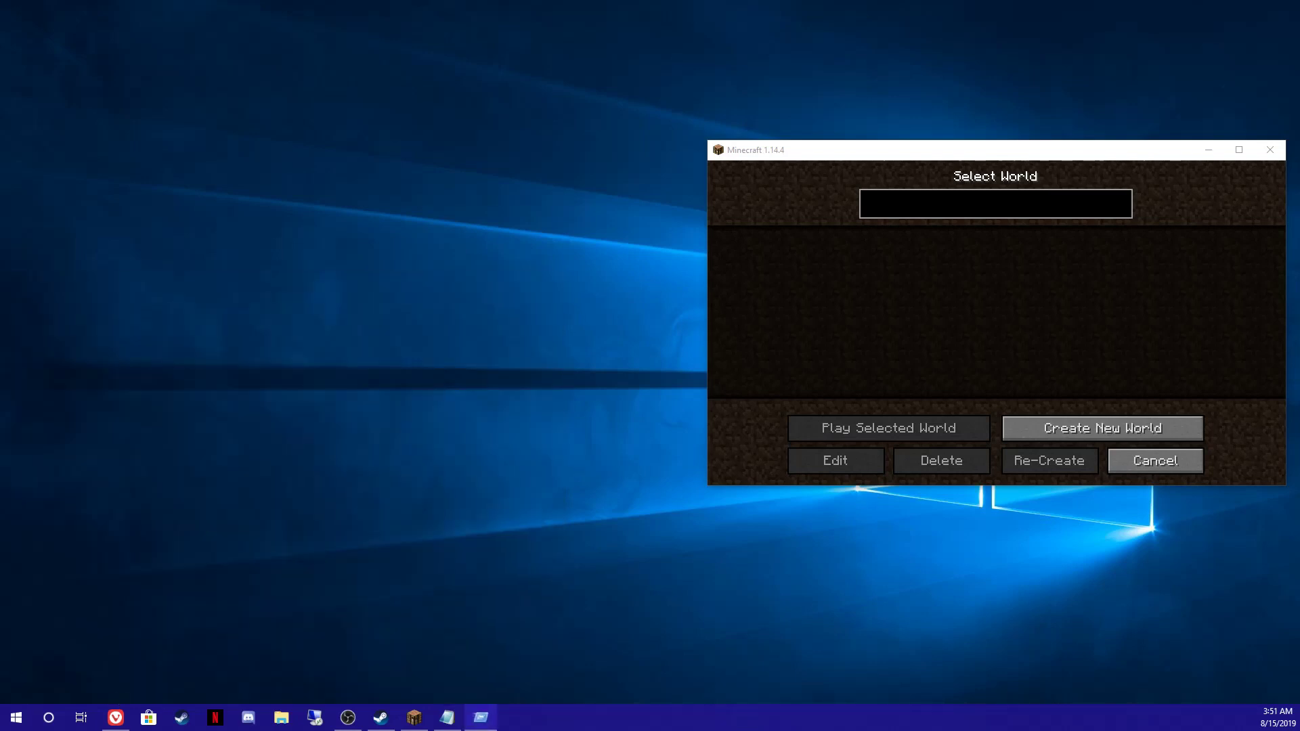
pyautogui.press('super+r')
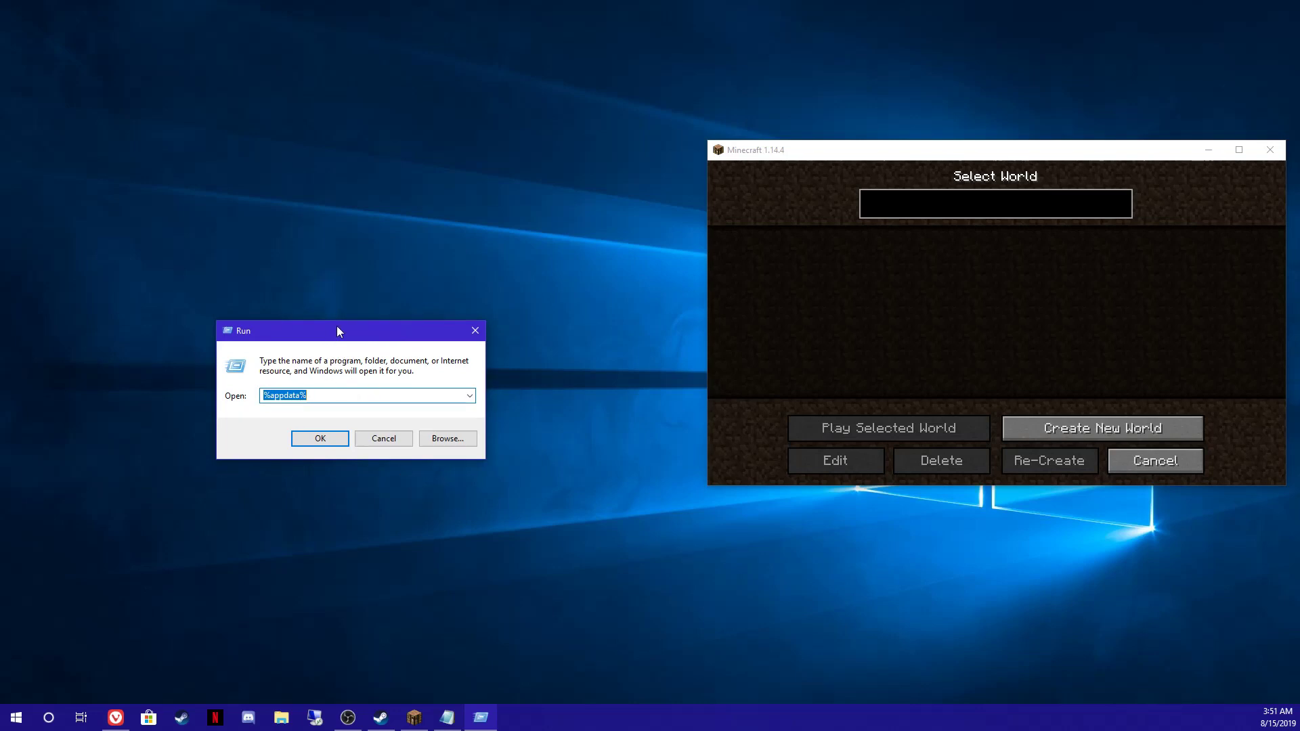
pyautogui.click(323, 399)
pyautogui.click(318, 441)
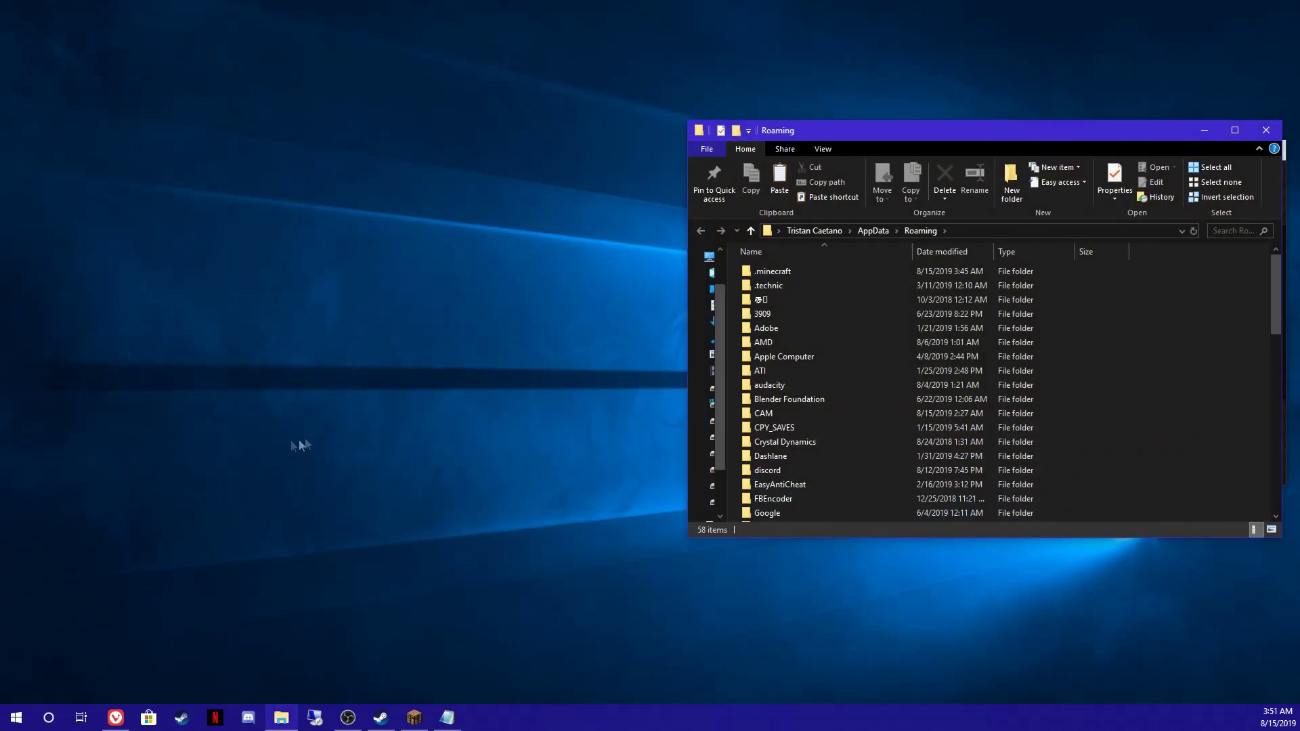
# Place the Roaming folder window at upper left, select .minecraft and sort by name ascending
pyautogui.click(315, 440)
pyautogui.moveTo(955, 133); pyautogui.dragTo(330, 109)
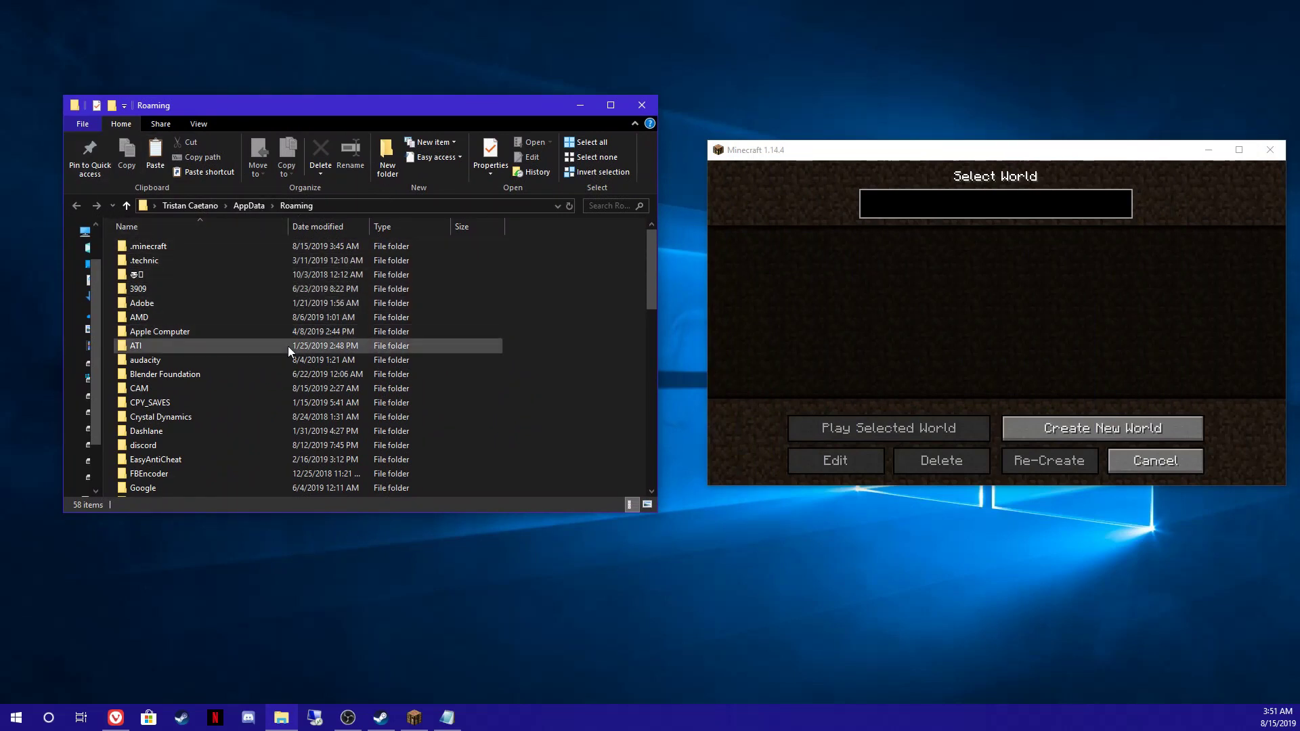
pyautogui.click(202, 248)
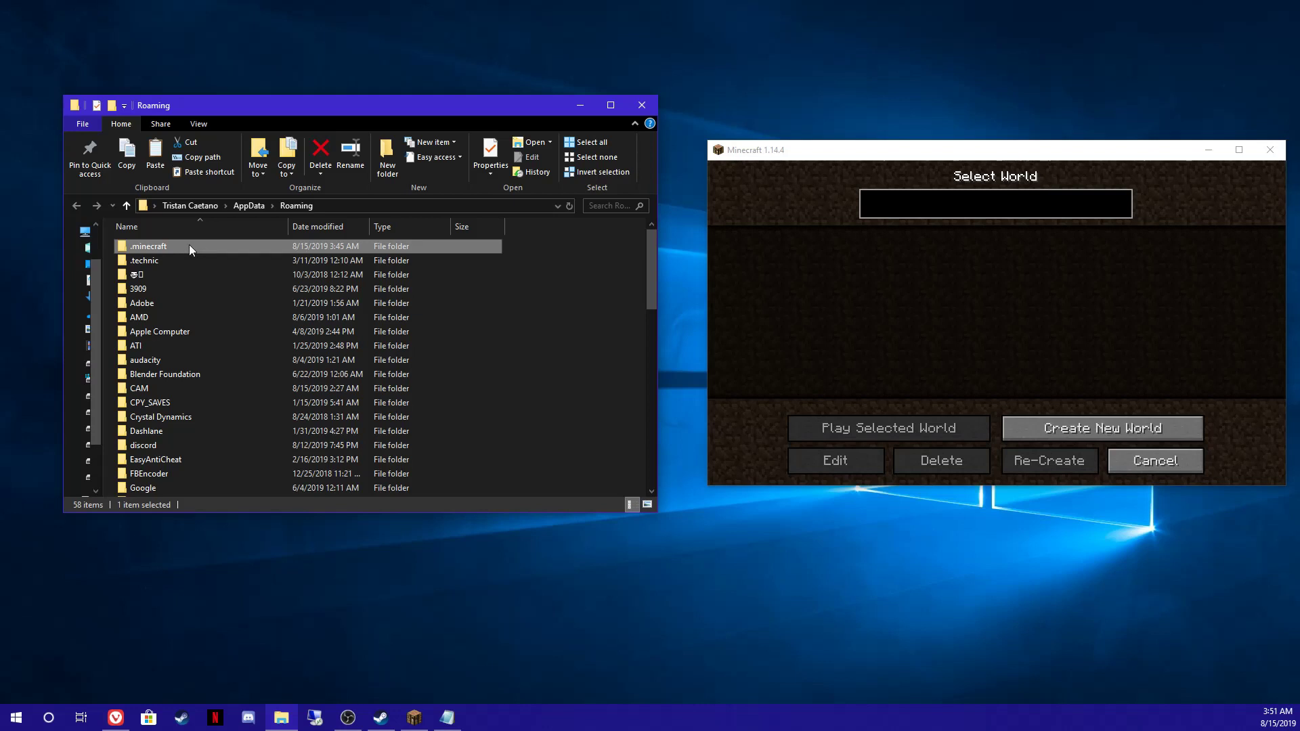
pyautogui.click(186, 231)
pyautogui.click(162, 230)
pyautogui.click(142, 230)
pyautogui.scroll(6, 203, 359)
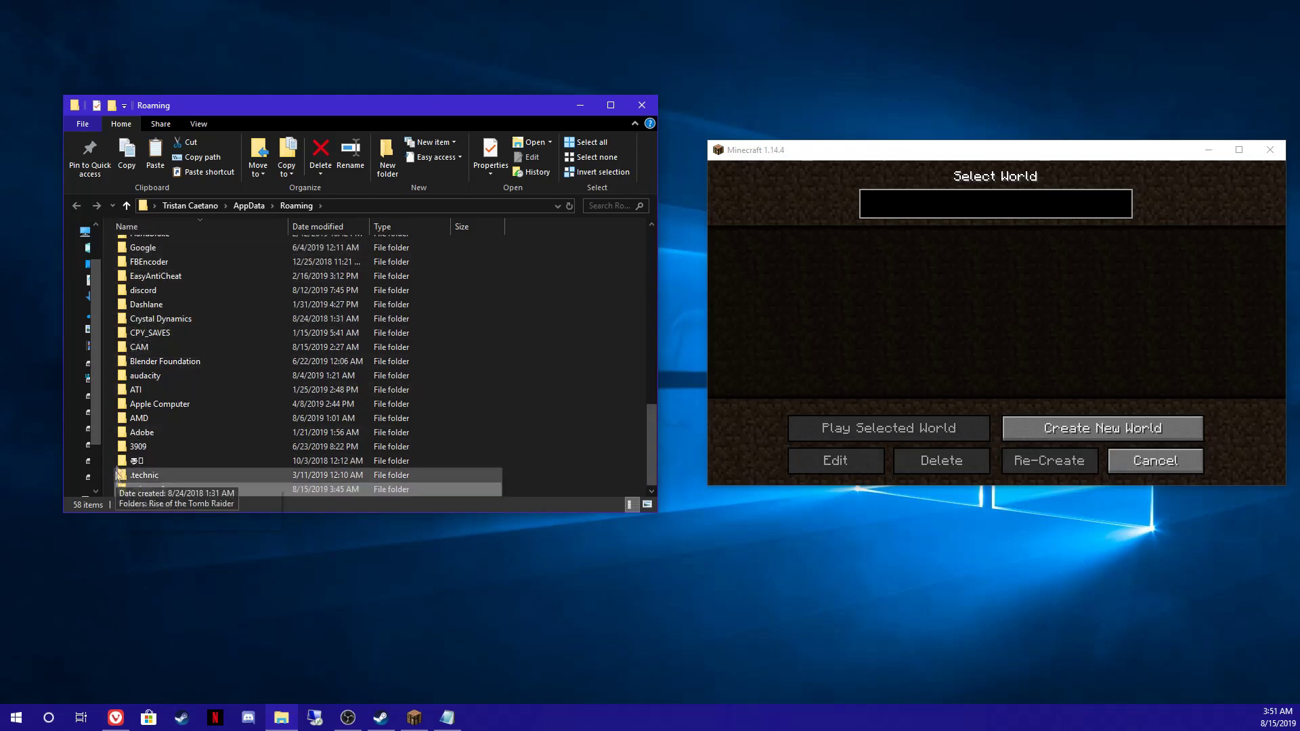
pyautogui.scroll(-6, 241, 460)
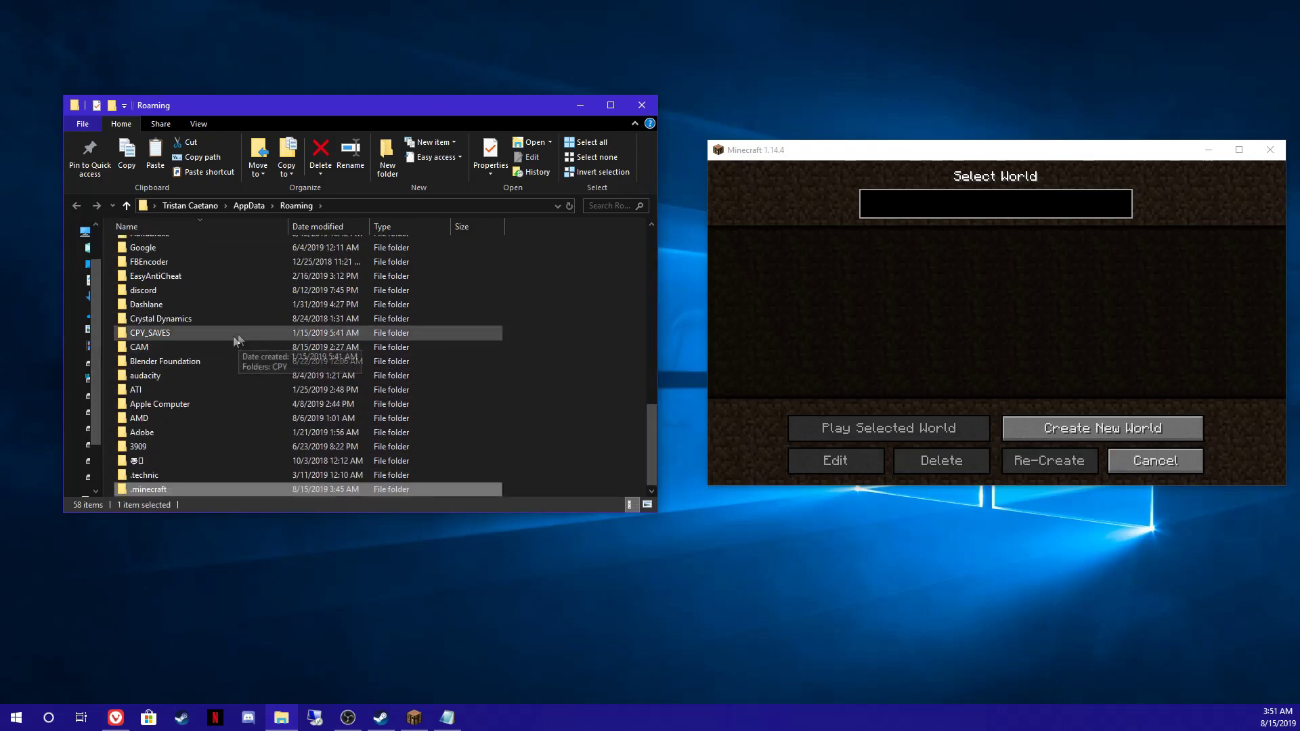
pyautogui.click(179, 223)
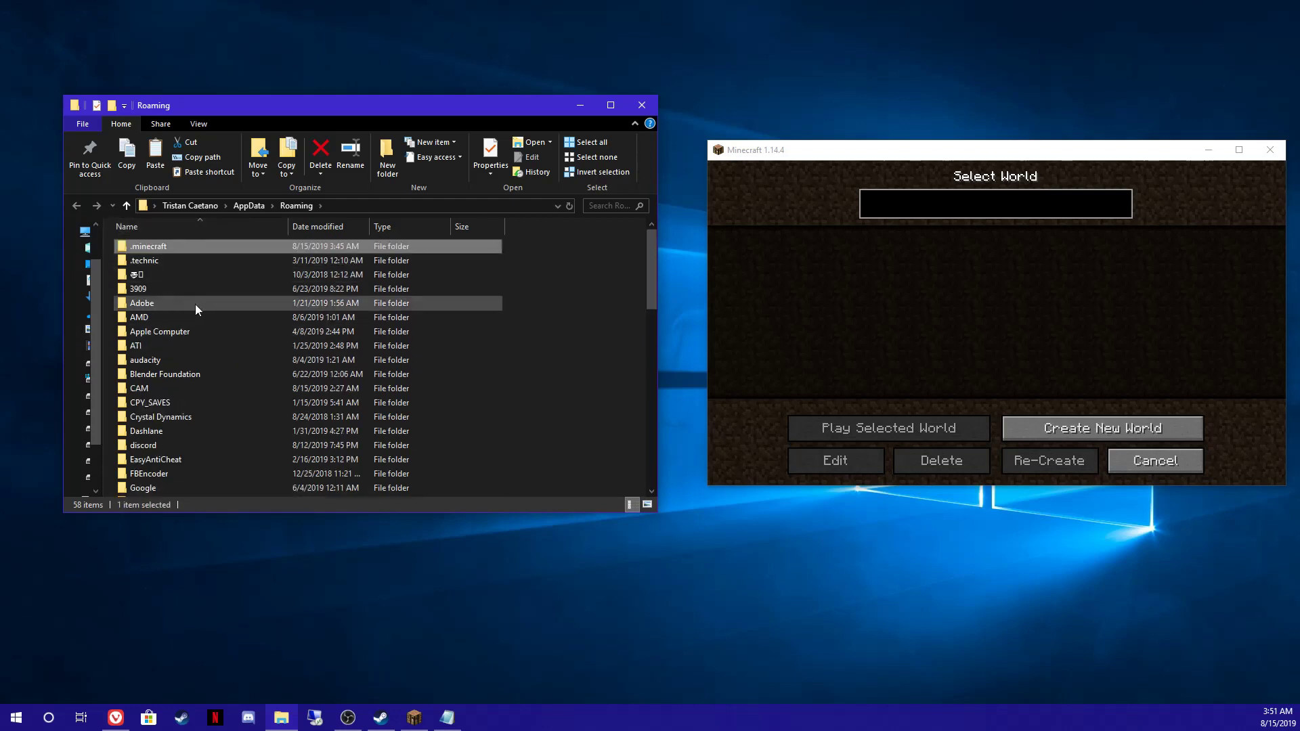
# Open .minecraft, then its saves folder, and bring the Minecraft window forward
pyautogui.doubleClick(180, 247)
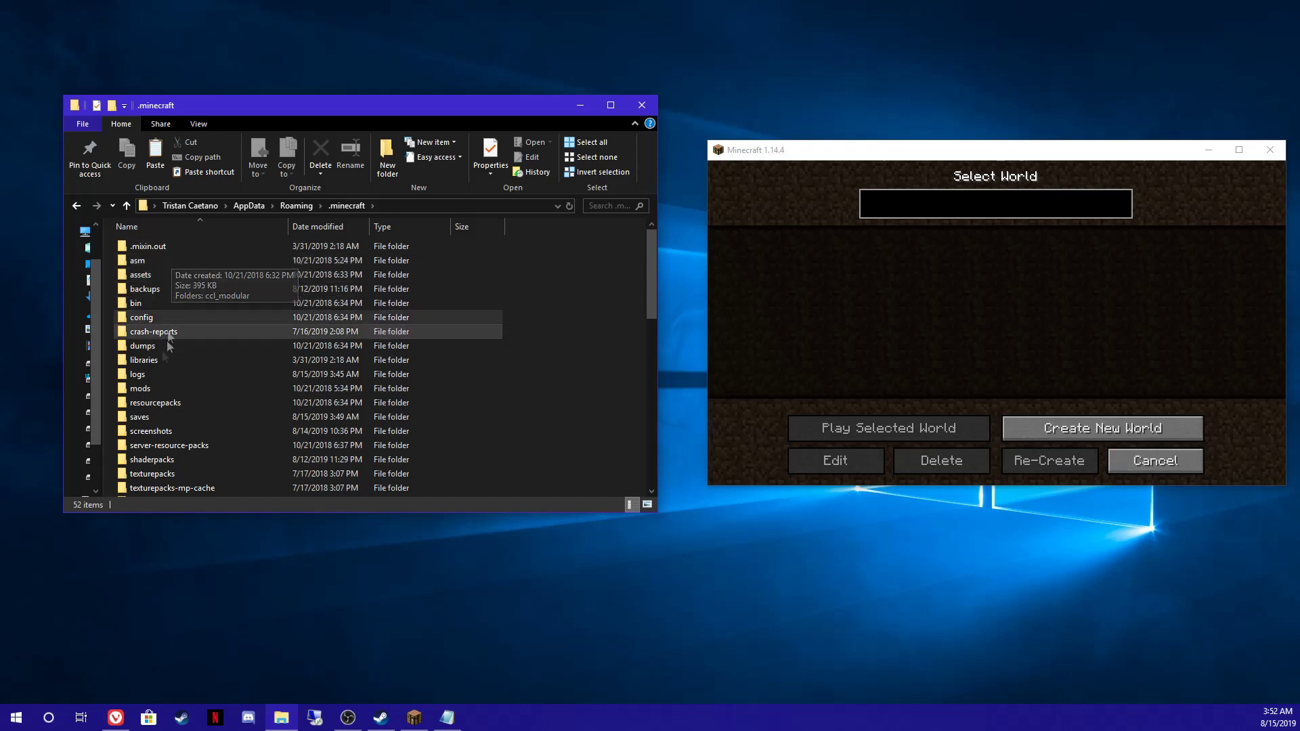
pyautogui.doubleClick(165, 416)
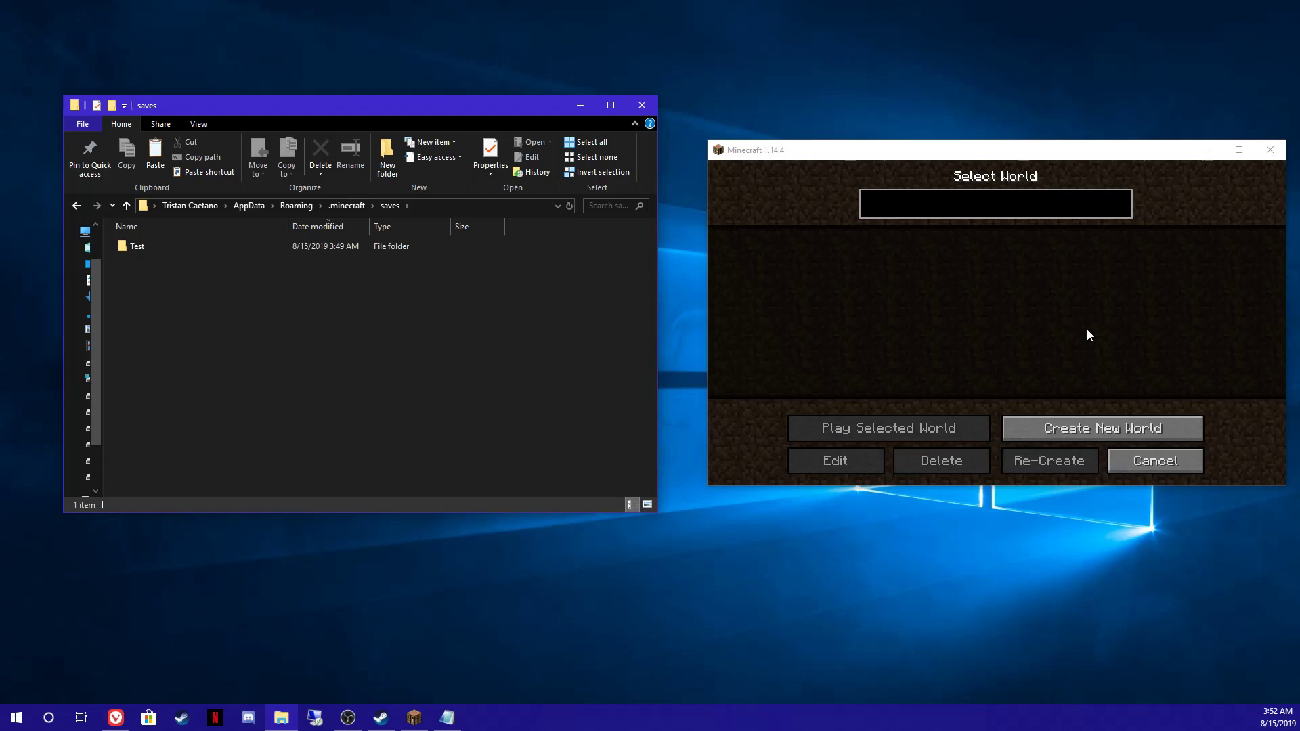
pyautogui.moveTo(1009, 150); pyautogui.dragTo(982, 128)
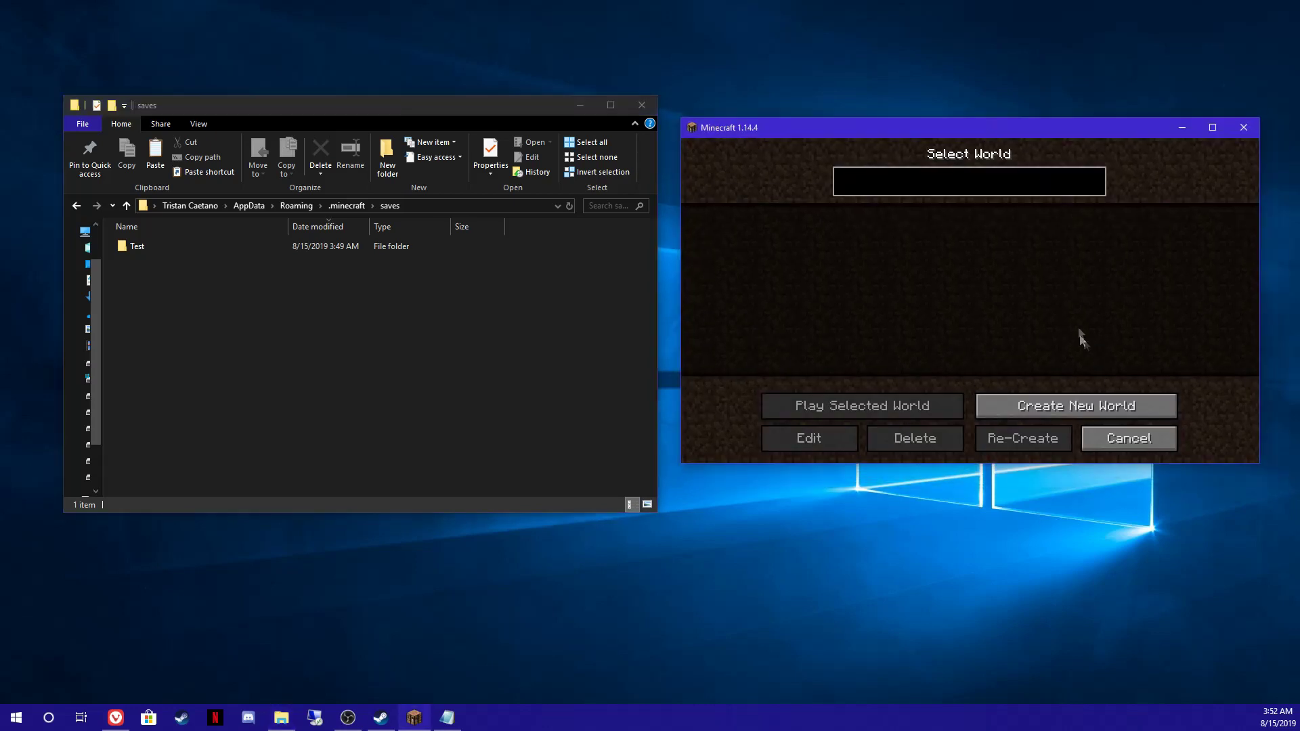
# Generate 'New World', then save and quit back to the title screen
pyautogui.click(1082, 405)
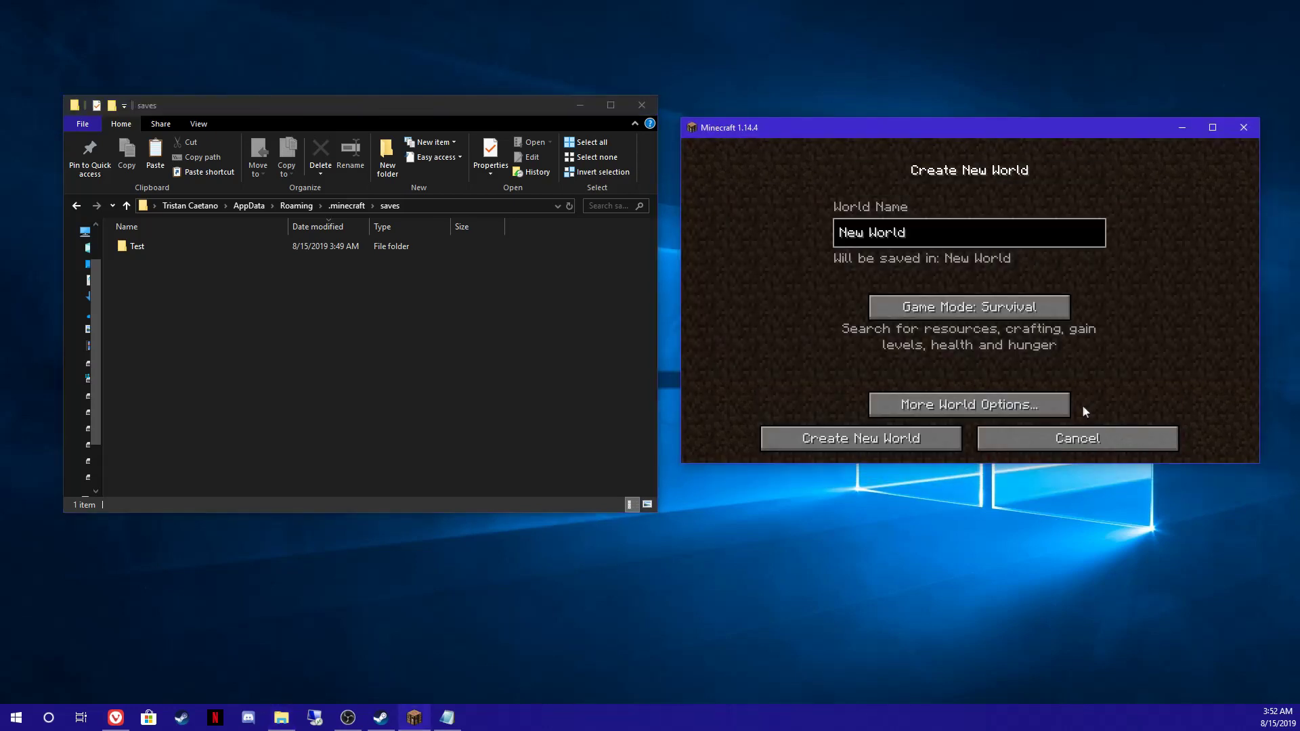
pyautogui.click(838, 439)
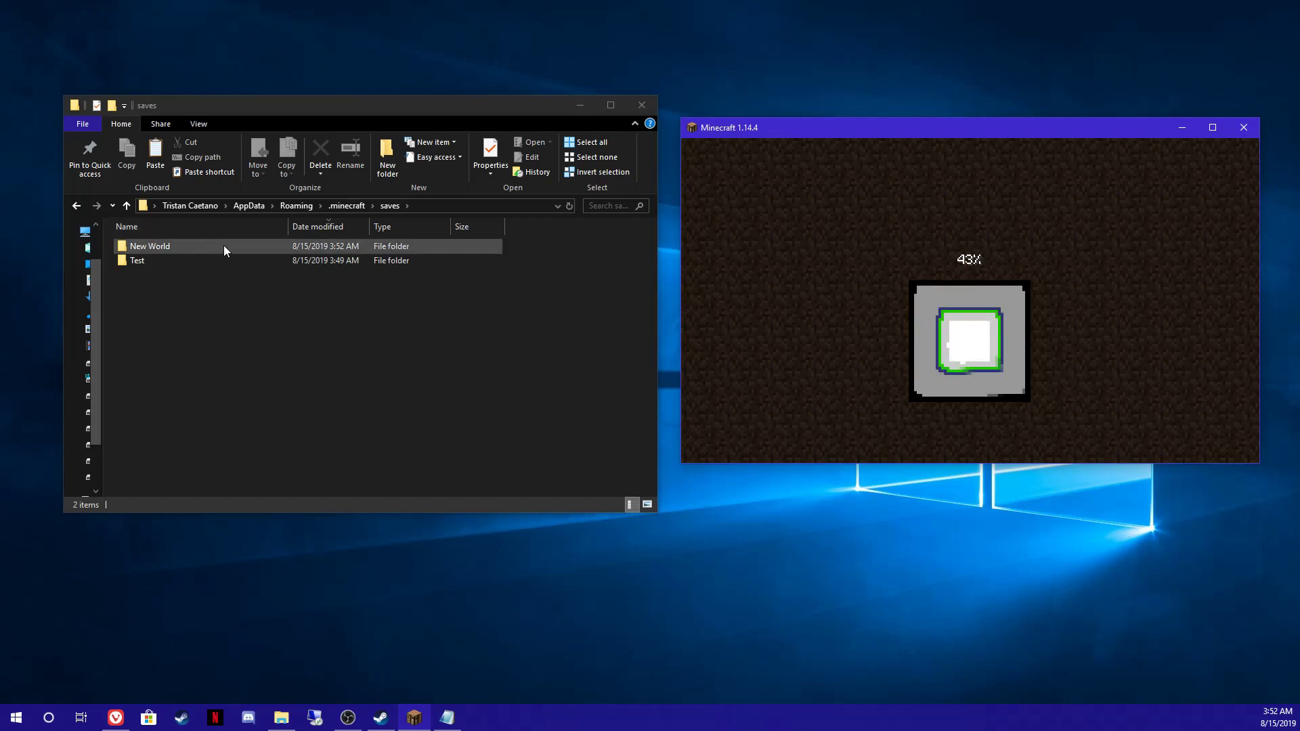
pyautogui.moveTo(207, 246)
pyautogui.mouseDown()
pyautogui.moveTo(128, 236)
pyautogui.moveTo(203, 266)
pyautogui.mouseUp()
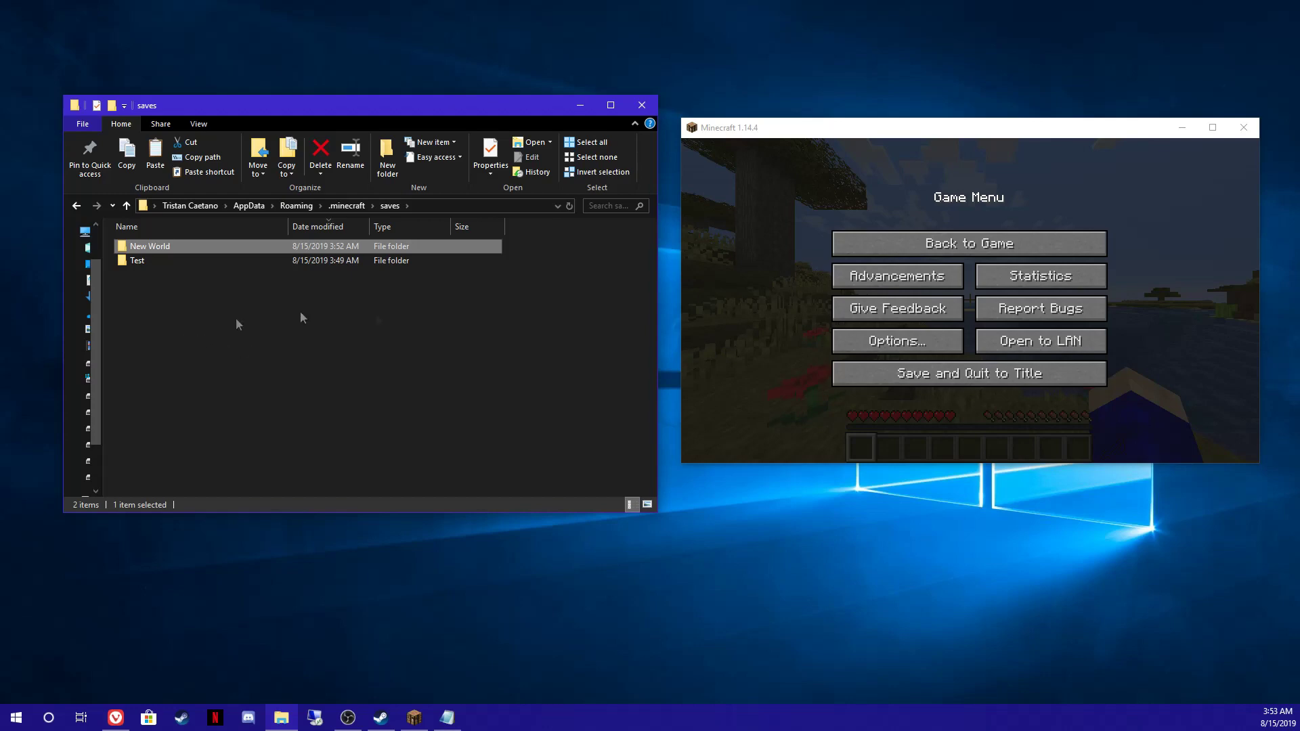
pyautogui.click(1013, 243)
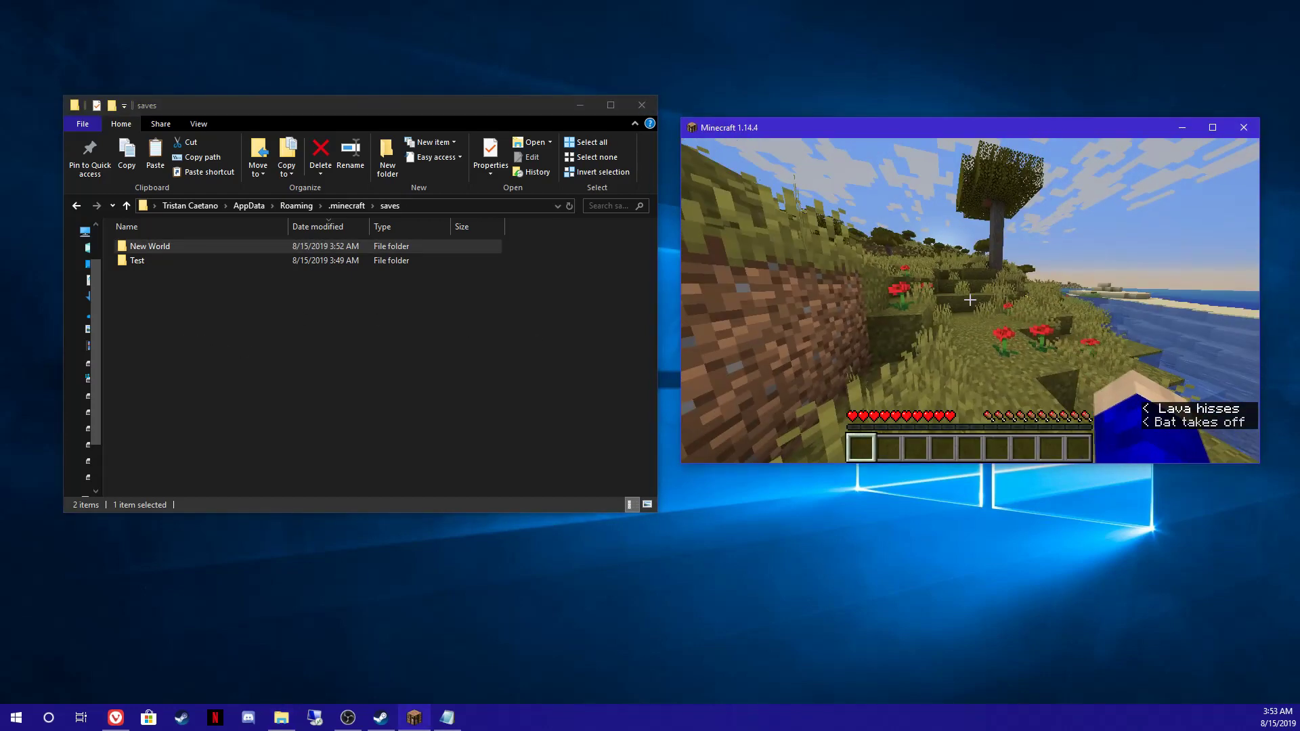
pyautogui.press('Escape')
pyautogui.click(1010, 374)
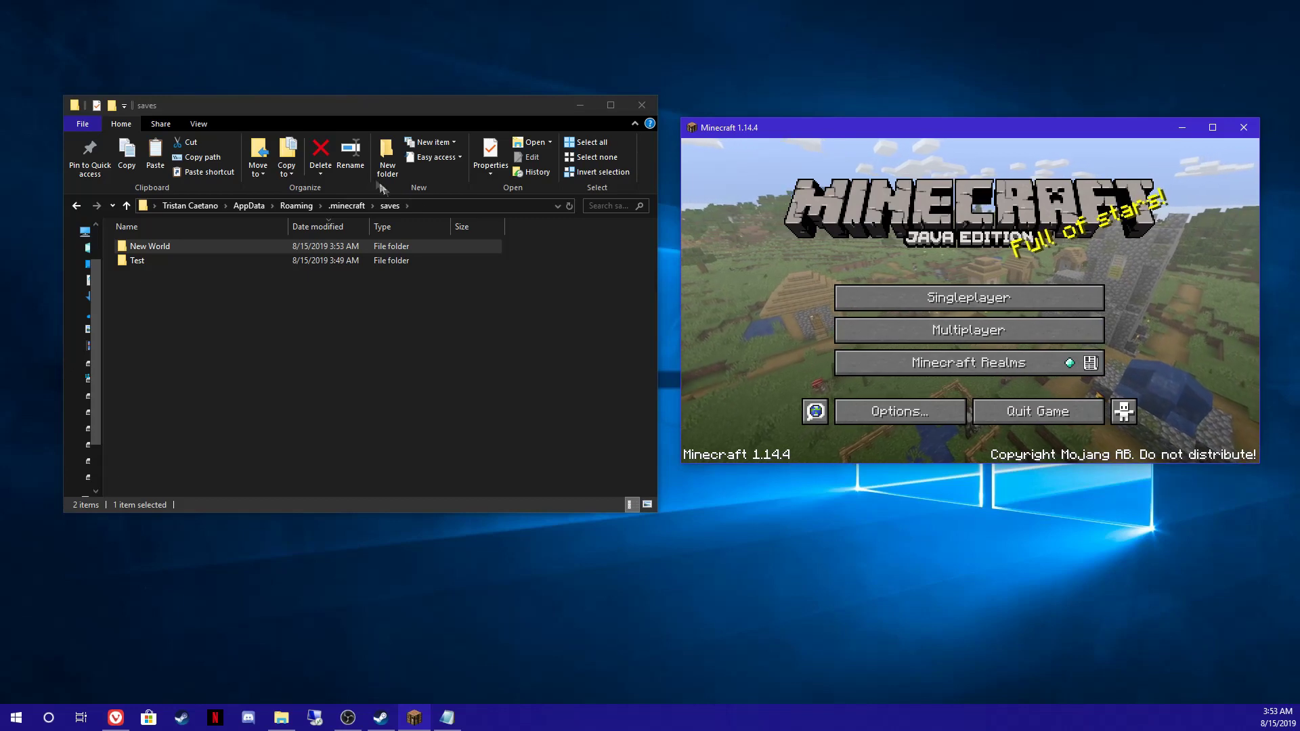
# Select the Test world folder, then make a desktop folder named 'Corrupted World BU'
pyautogui.moveTo(373, 111)
pyautogui.mouseDown()
pyautogui.moveTo(374, 91)
pyautogui.moveTo(393, 122)
pyautogui.mouseUp()
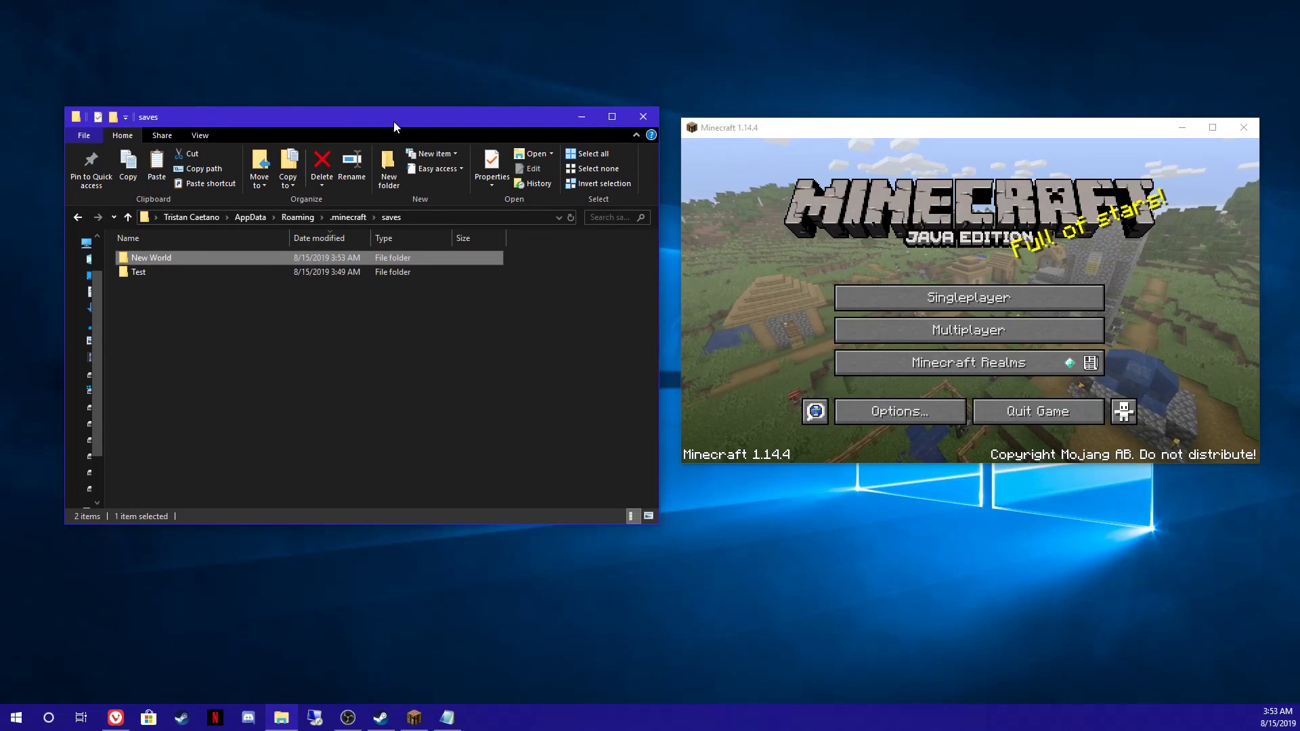
pyautogui.click(215, 272)
pyautogui.click(273, 63)
pyautogui.rightClick(271, 61)
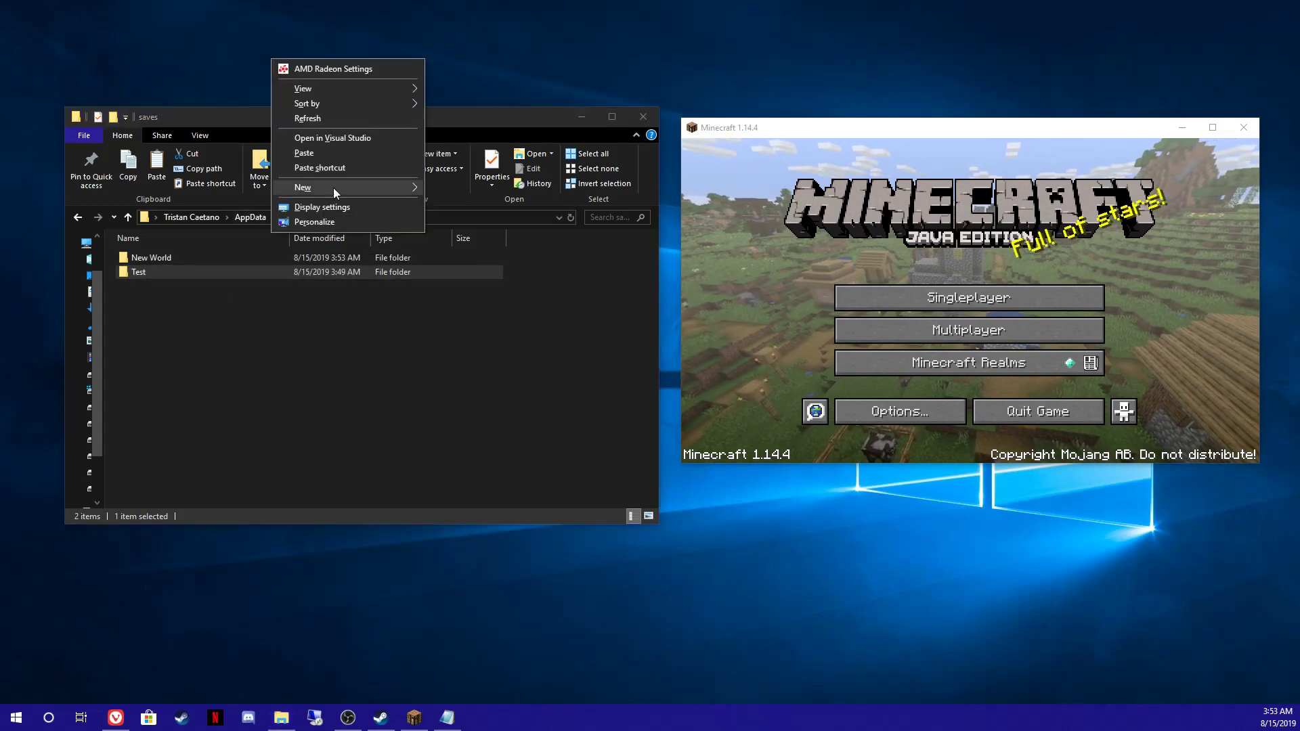
pyautogui.moveTo(387, 189)
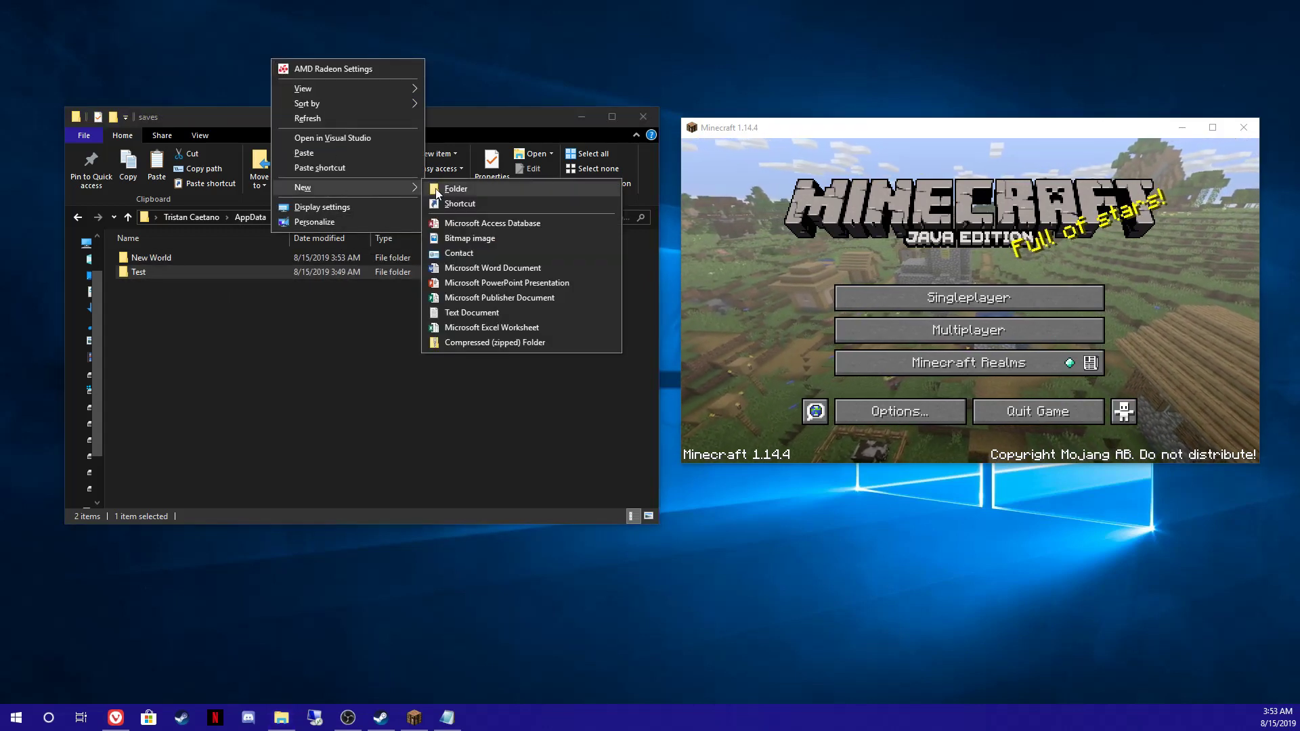
pyautogui.click(437, 190)
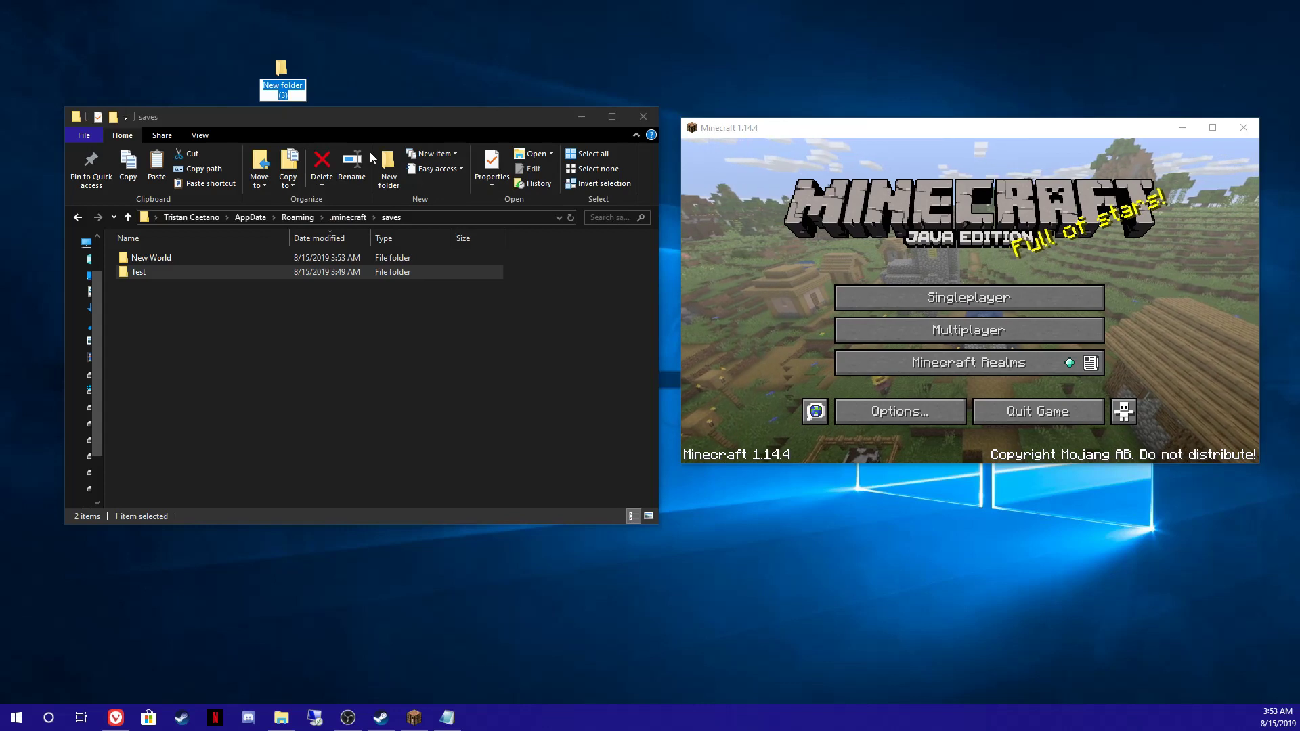
pyautogui.write('Corrup')
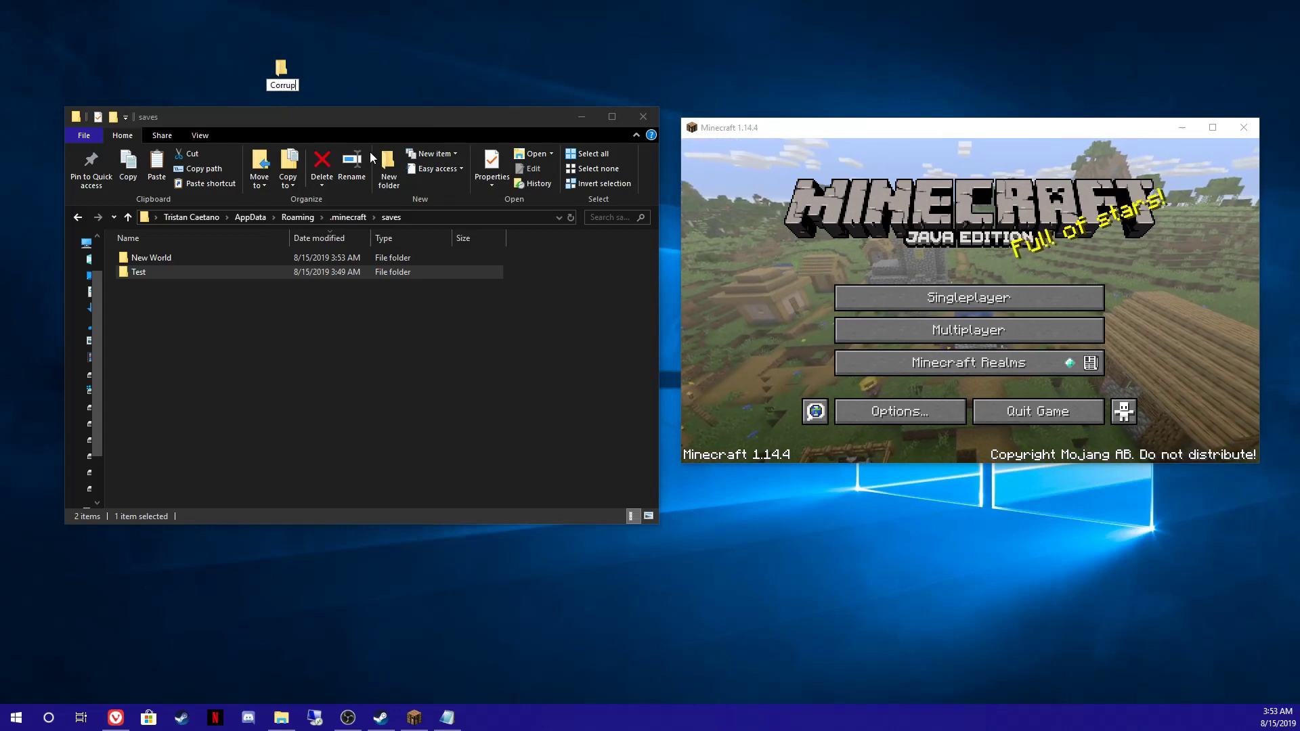
pyautogui.write('ted World')
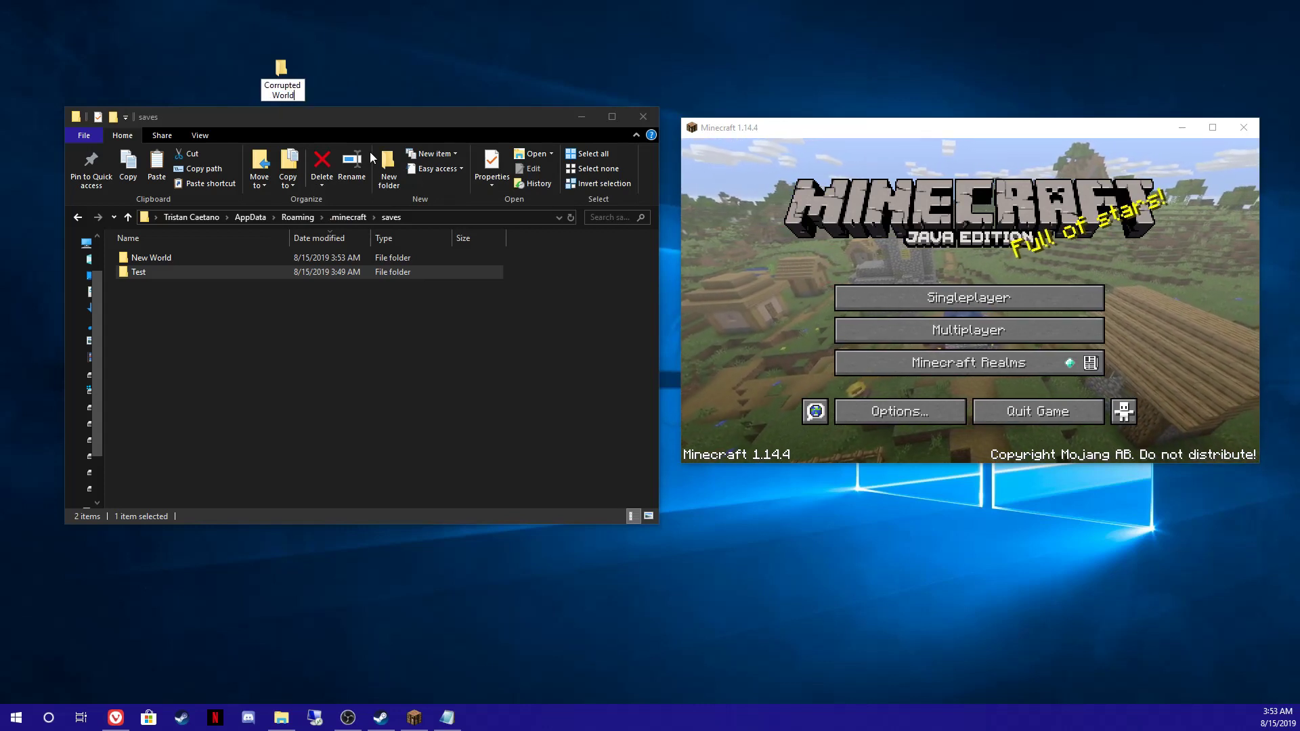
pyautogui.write(' BU')
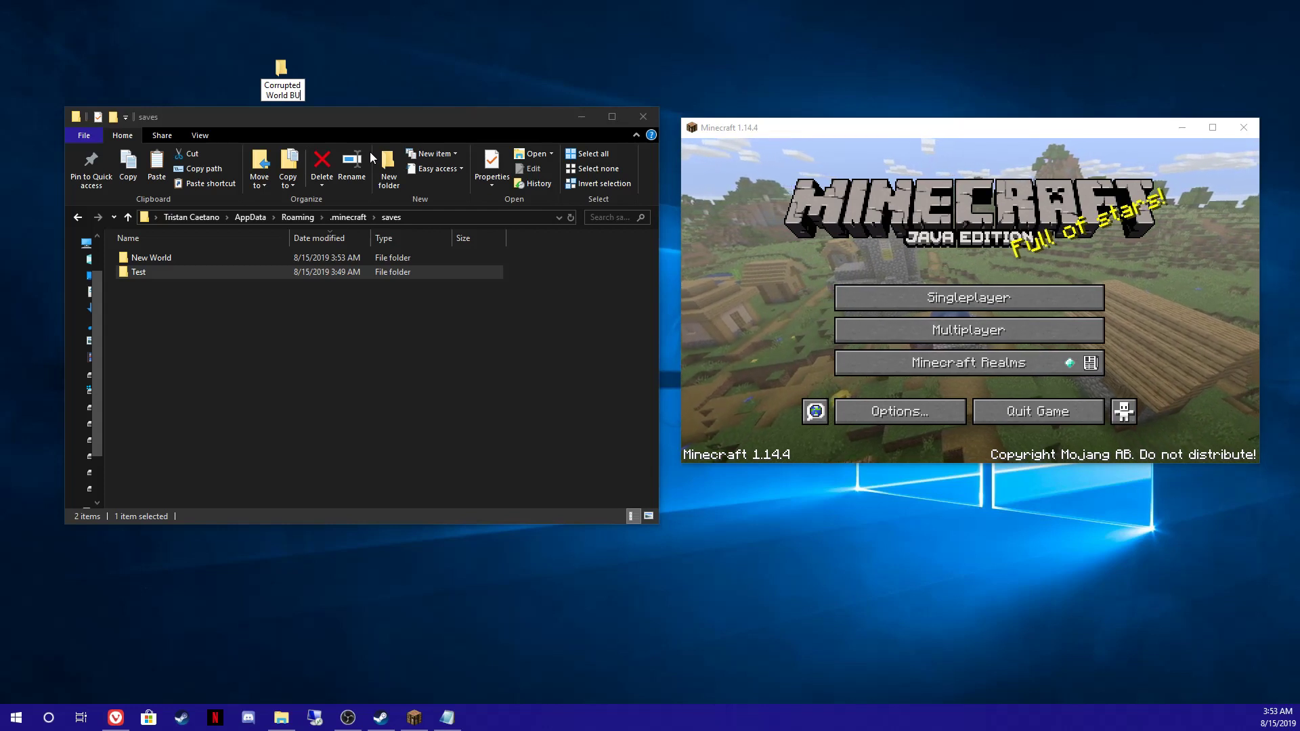
pyautogui.press('Return')
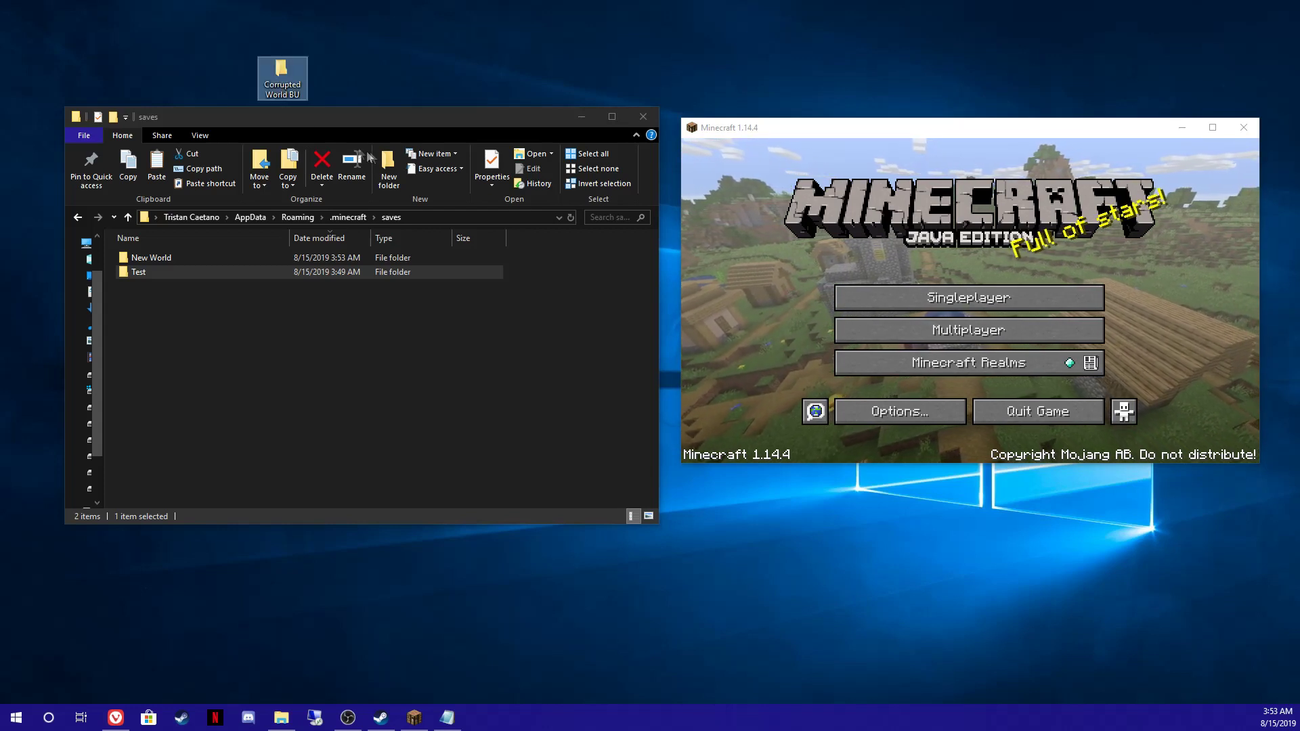
pyautogui.click(534, 81)
# Copy the Test world folder into the desktop Corrupted World BU folder, then close that window
pyautogui.click(157, 273)
pyautogui.rightClick(157, 273)
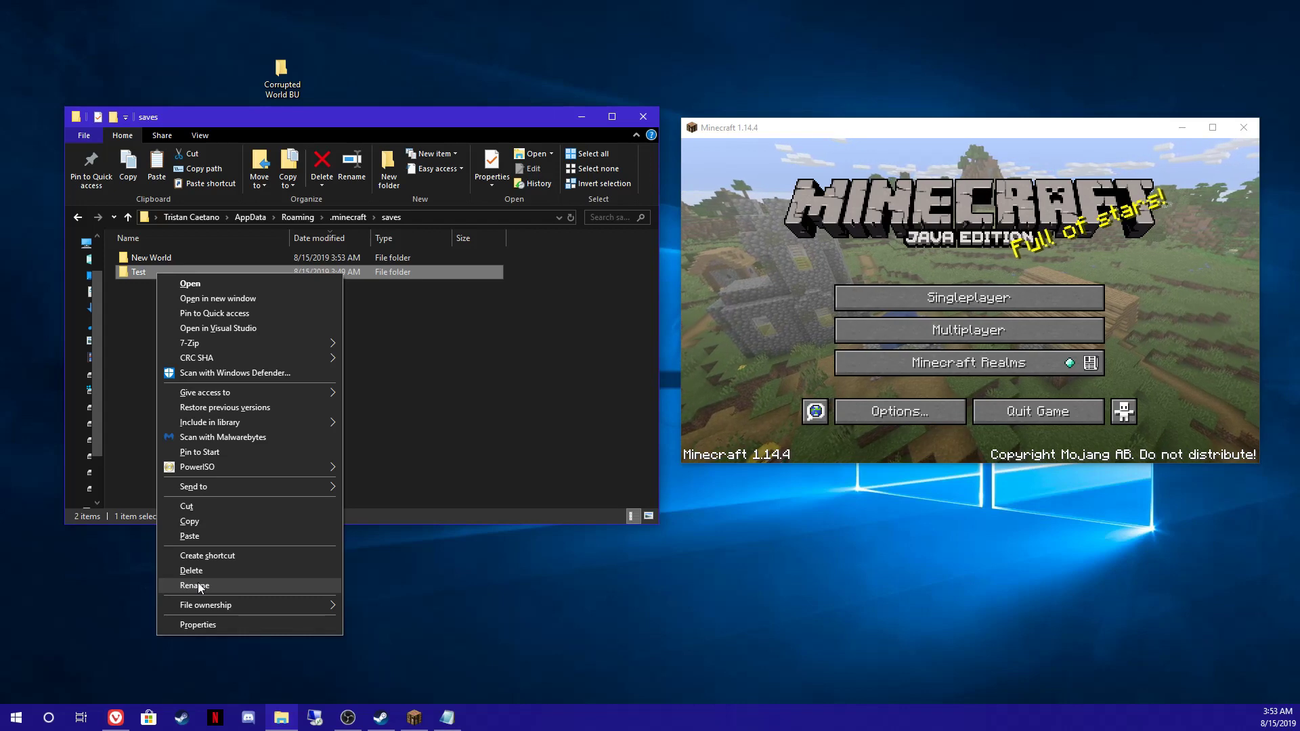
pyautogui.click(214, 522)
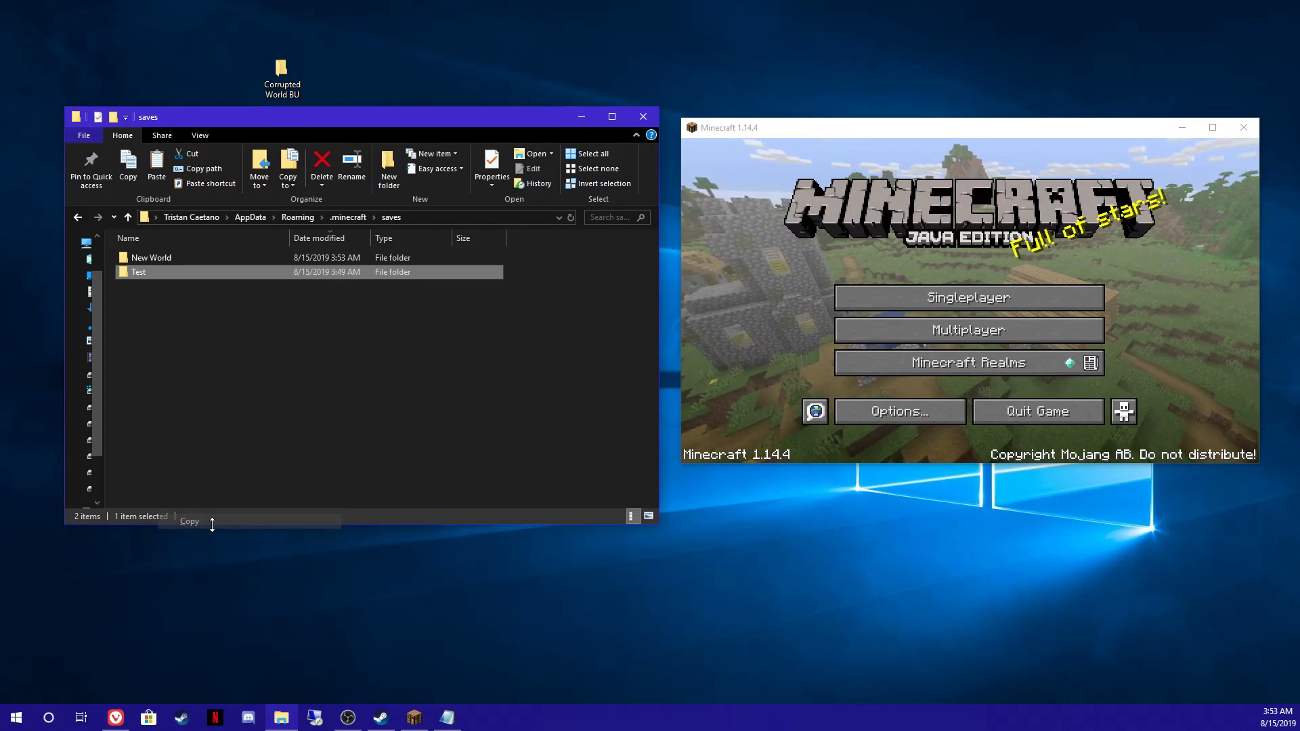
pyautogui.doubleClick(282, 93)
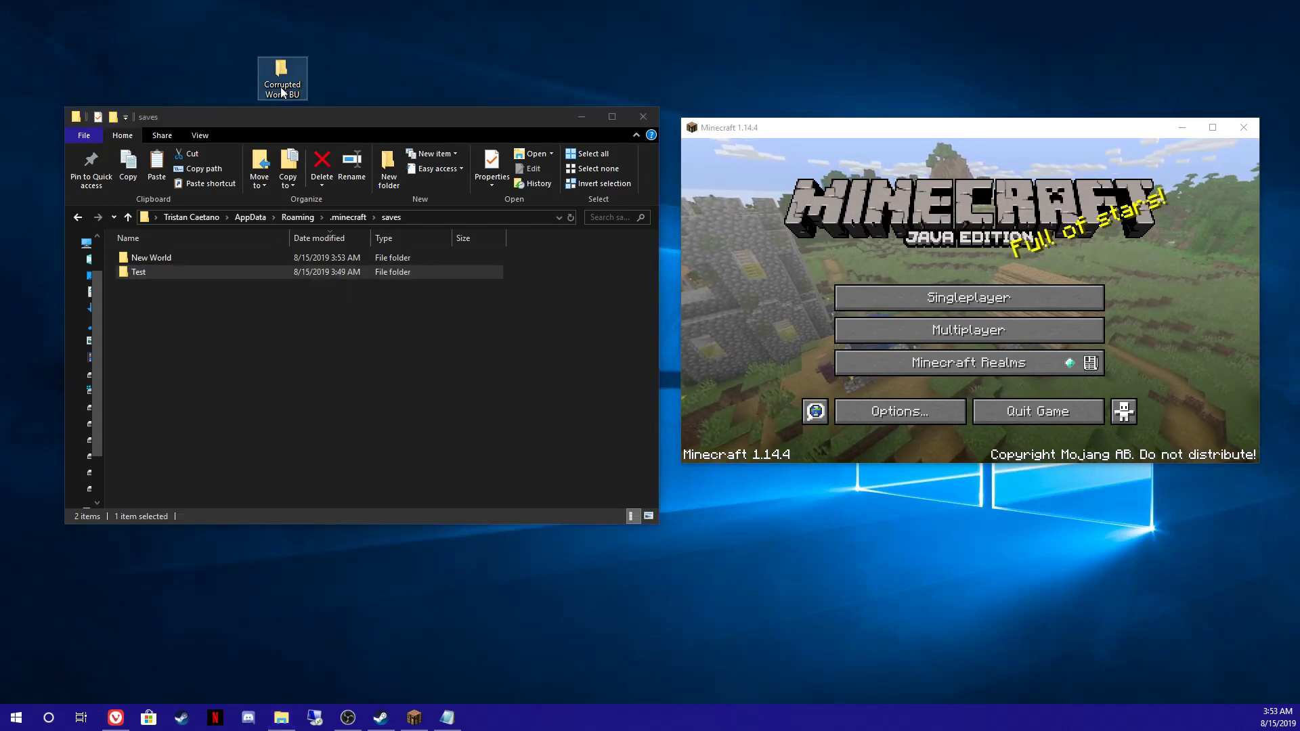
pyautogui.rightClick(312, 322)
pyautogui.click(364, 433)
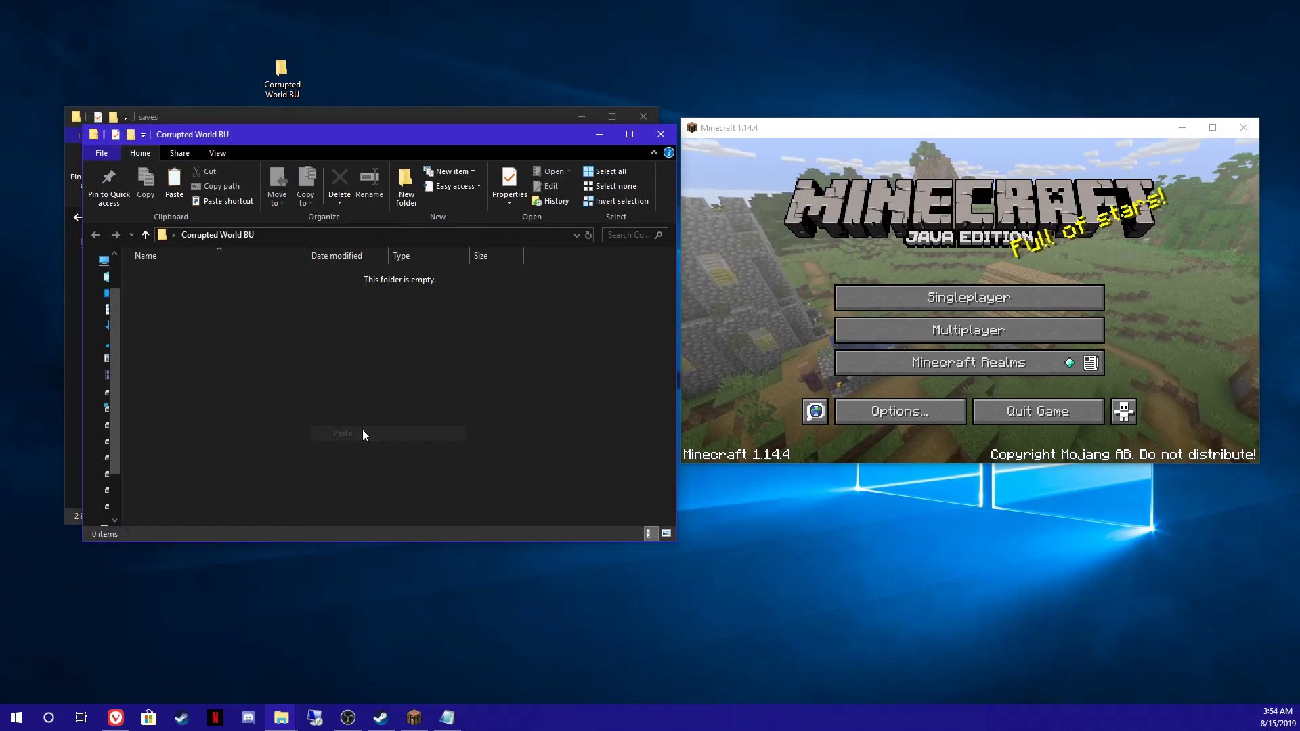
pyautogui.click(661, 134)
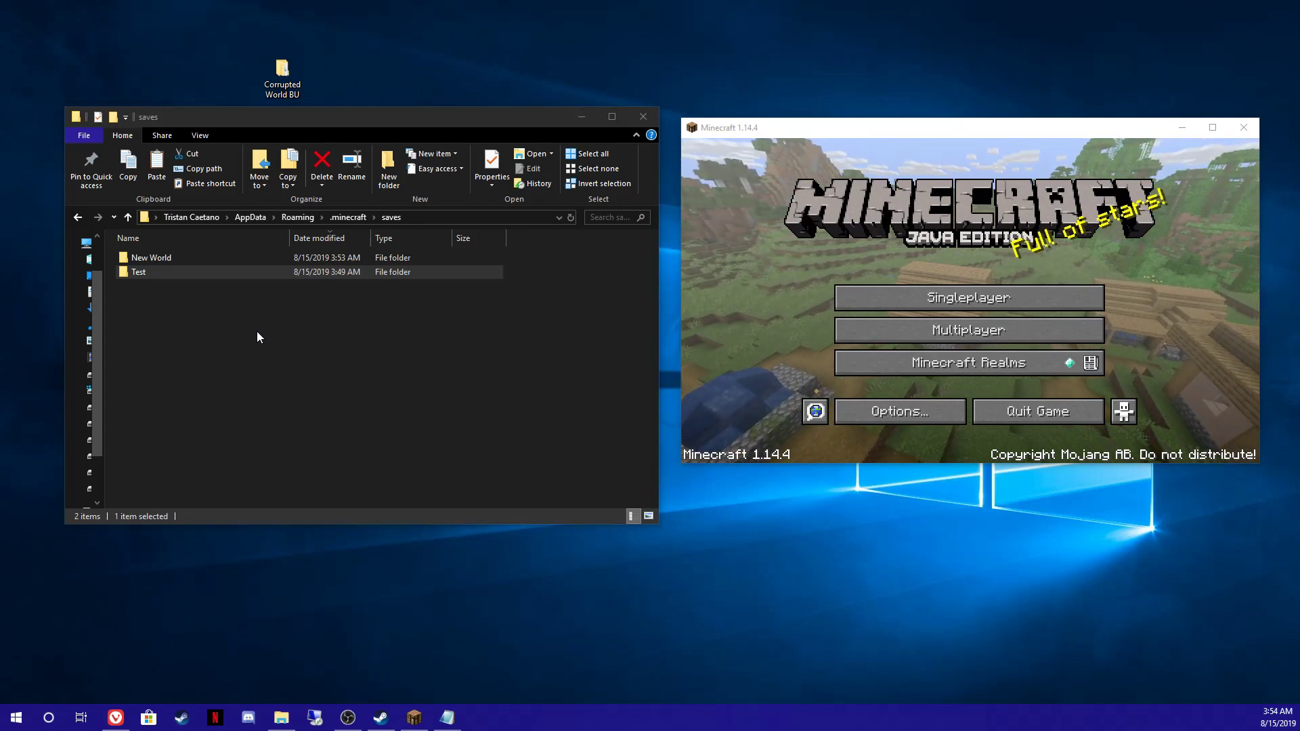
# Open the New World save and look over its level.dat, level.dat_old and session.lock files
pyautogui.doubleClick(157, 258)
pyautogui.moveTo(164, 465); pyautogui.dragTo(165, 369)
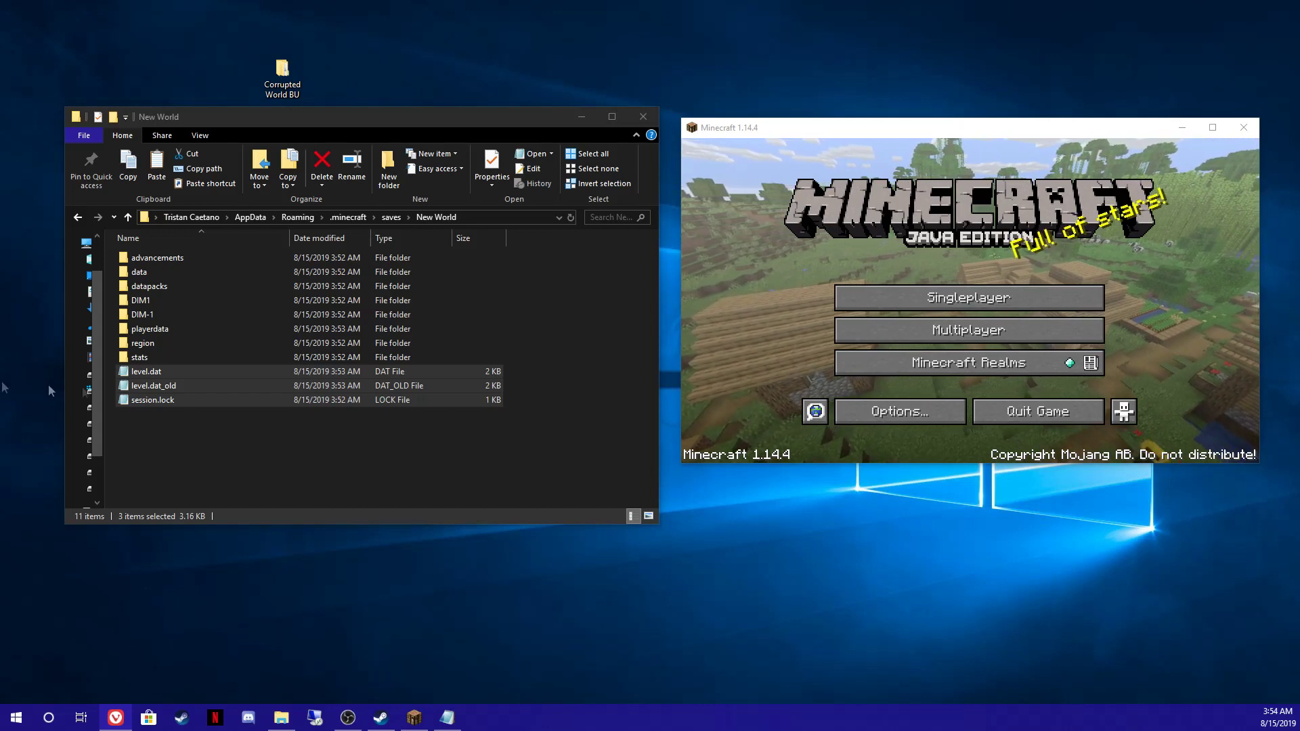
pyautogui.click(199, 482)
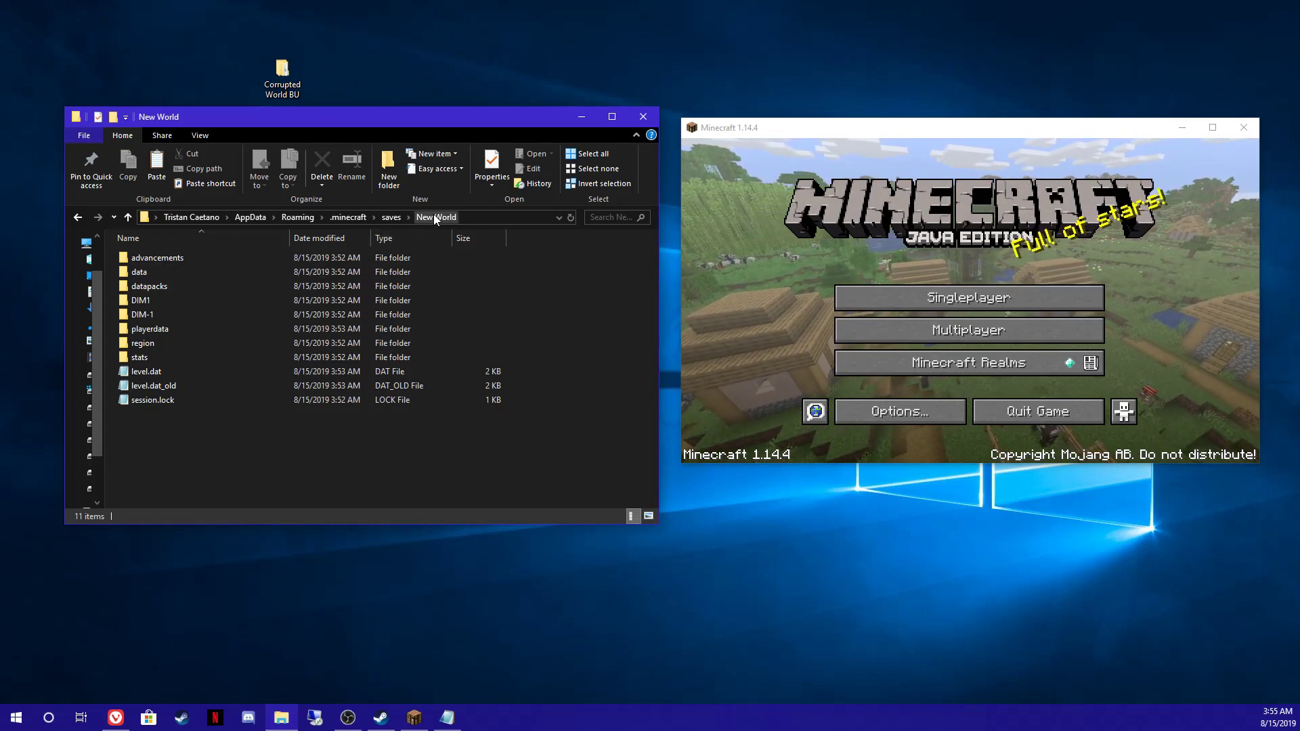
# Copy New World's level.dat, level.dat_old and session.lock files
pyautogui.moveTo(175, 464); pyautogui.dragTo(159, 376)
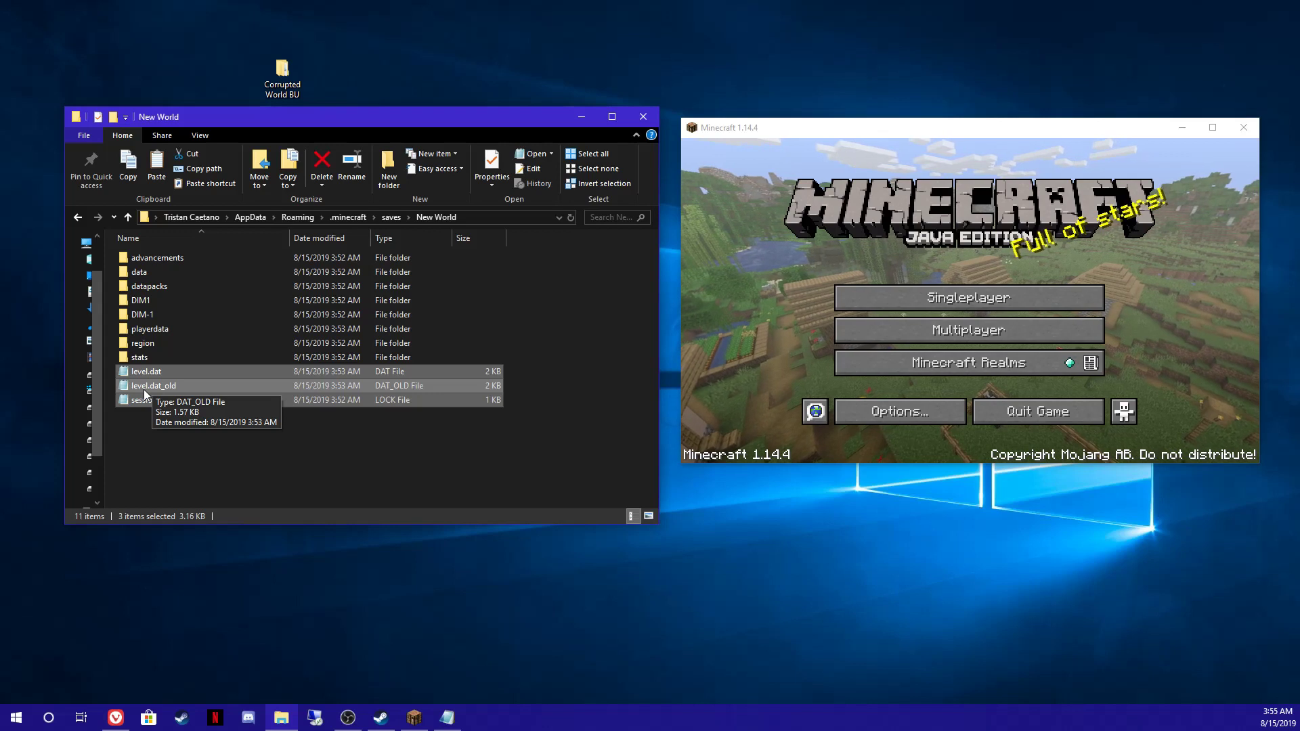
pyautogui.rightClick(144, 390)
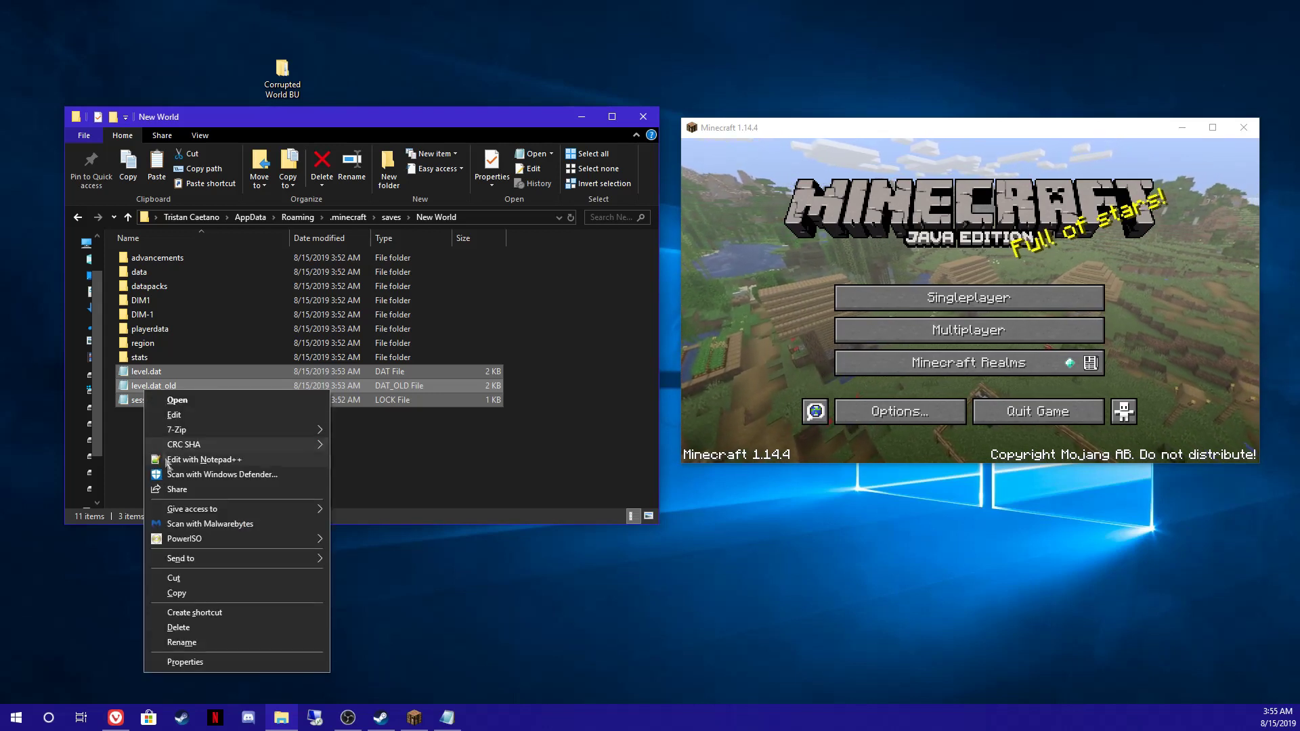
pyautogui.click(184, 593)
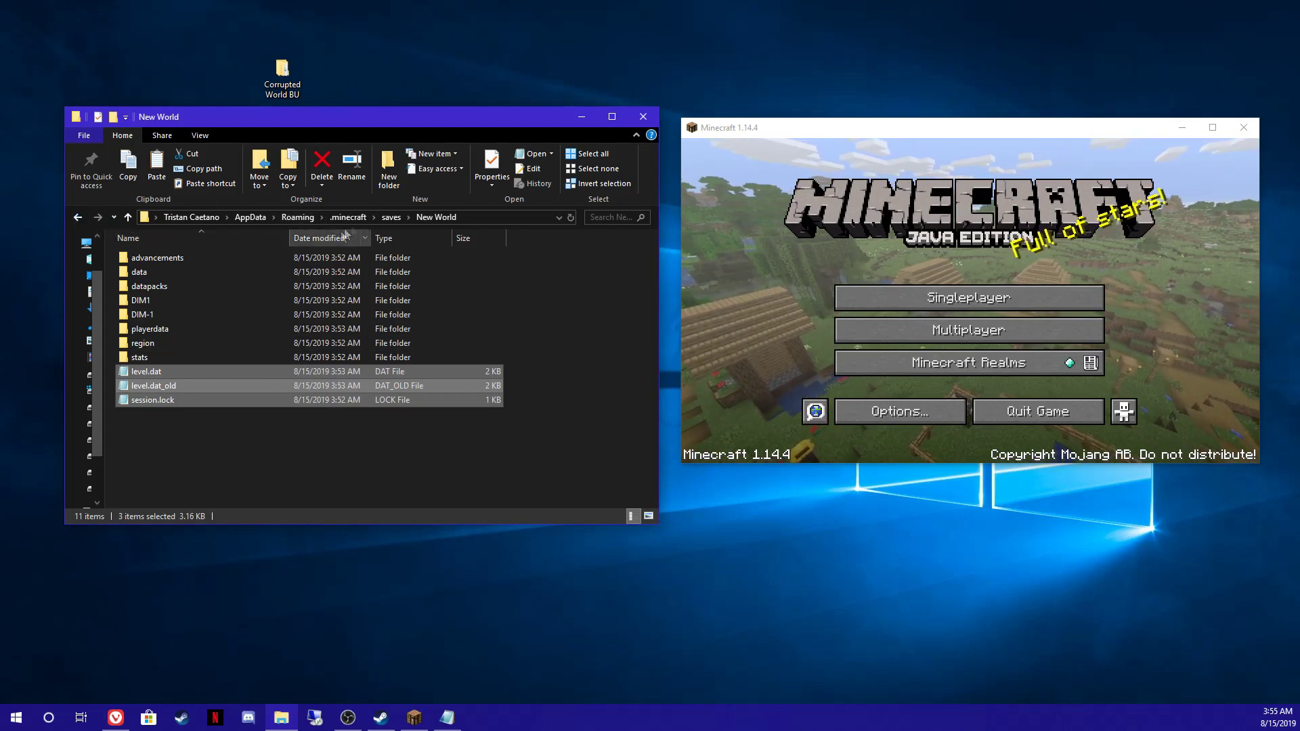
# Go back to saves, open the Test world folder and create a new empty text file
pyautogui.click(78, 218)
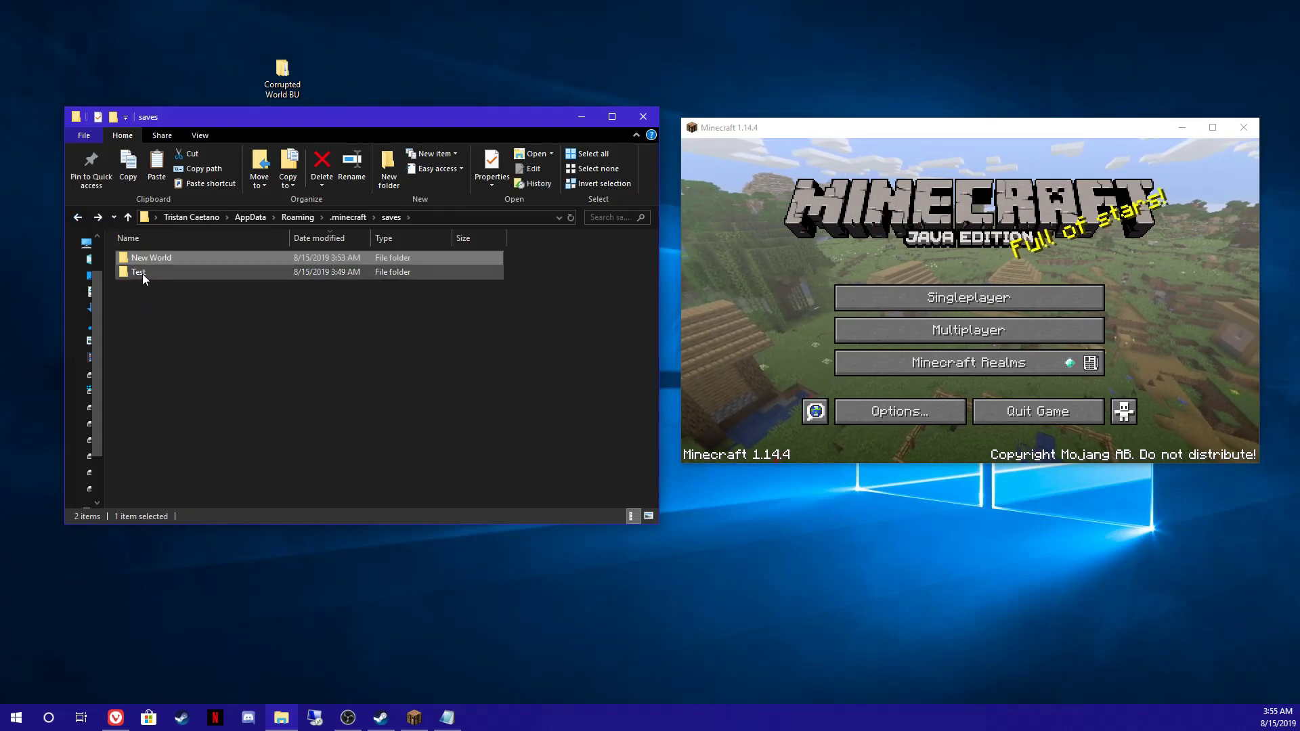
pyautogui.doubleClick(144, 273)
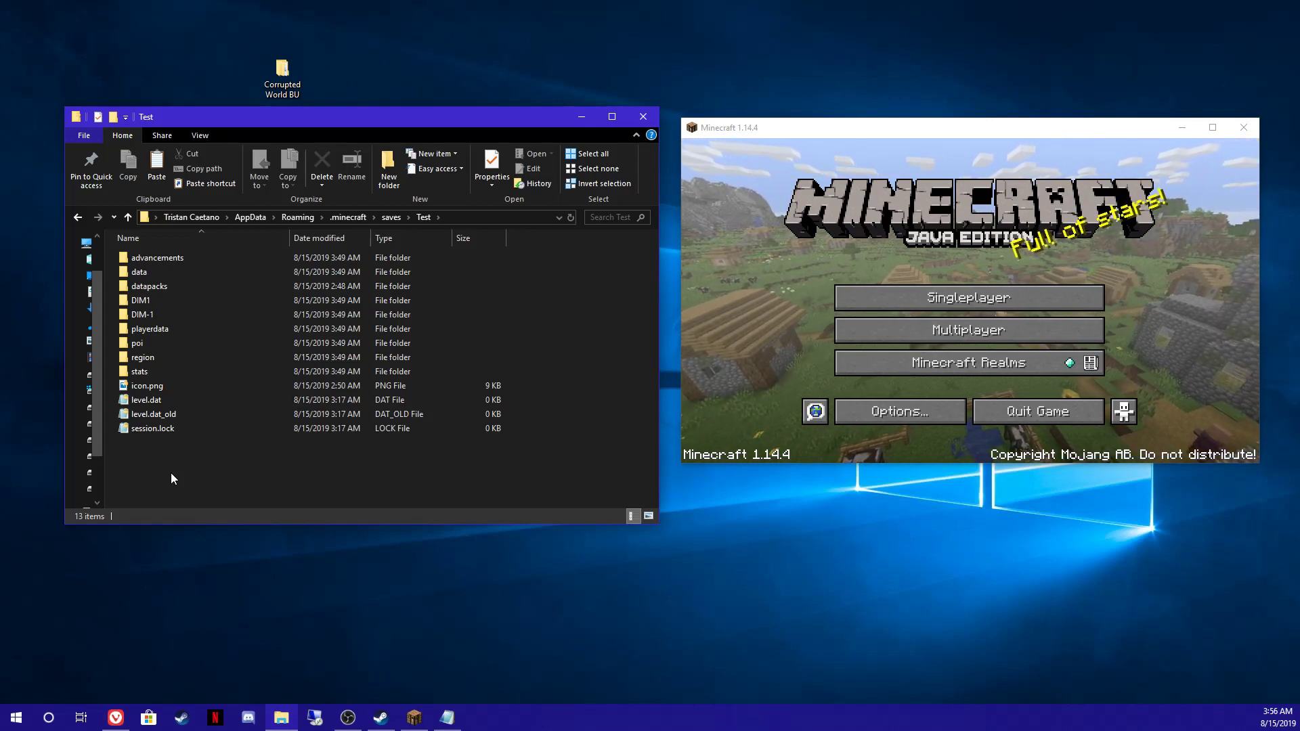
pyautogui.rightClick(253, 466)
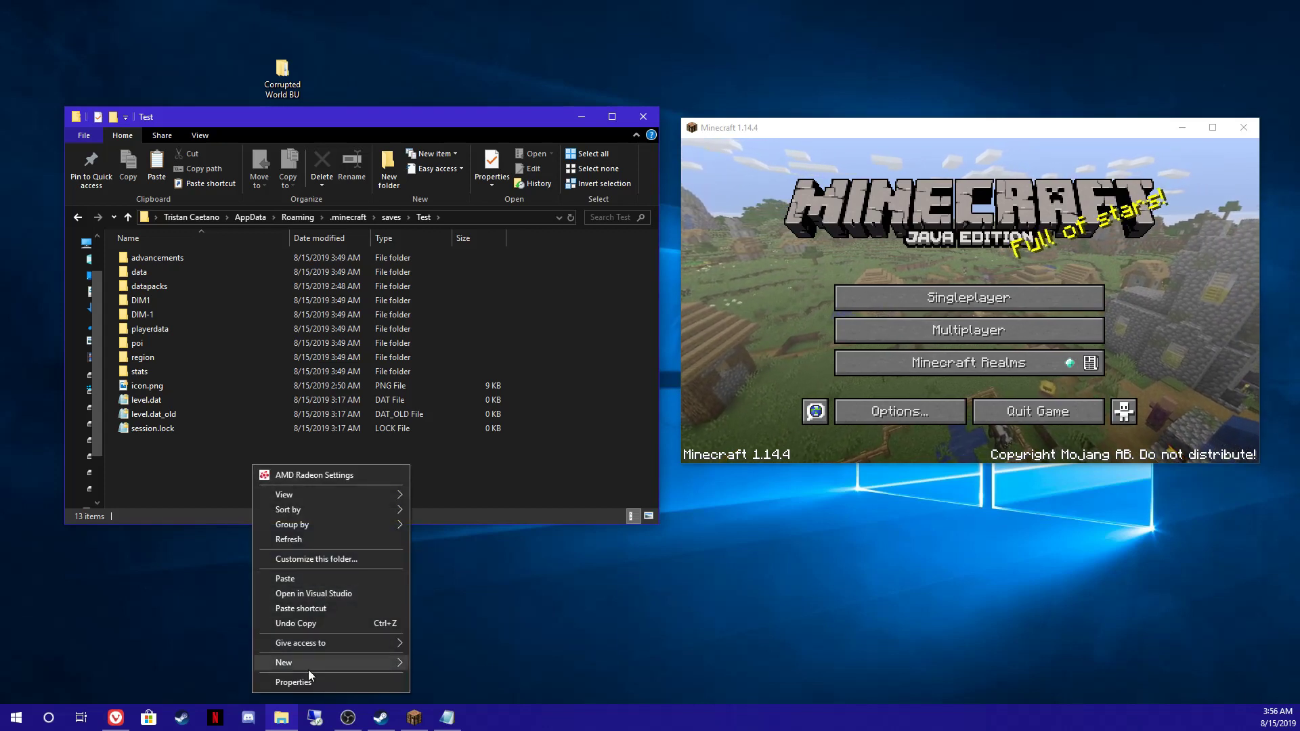
pyautogui.moveTo(307, 666)
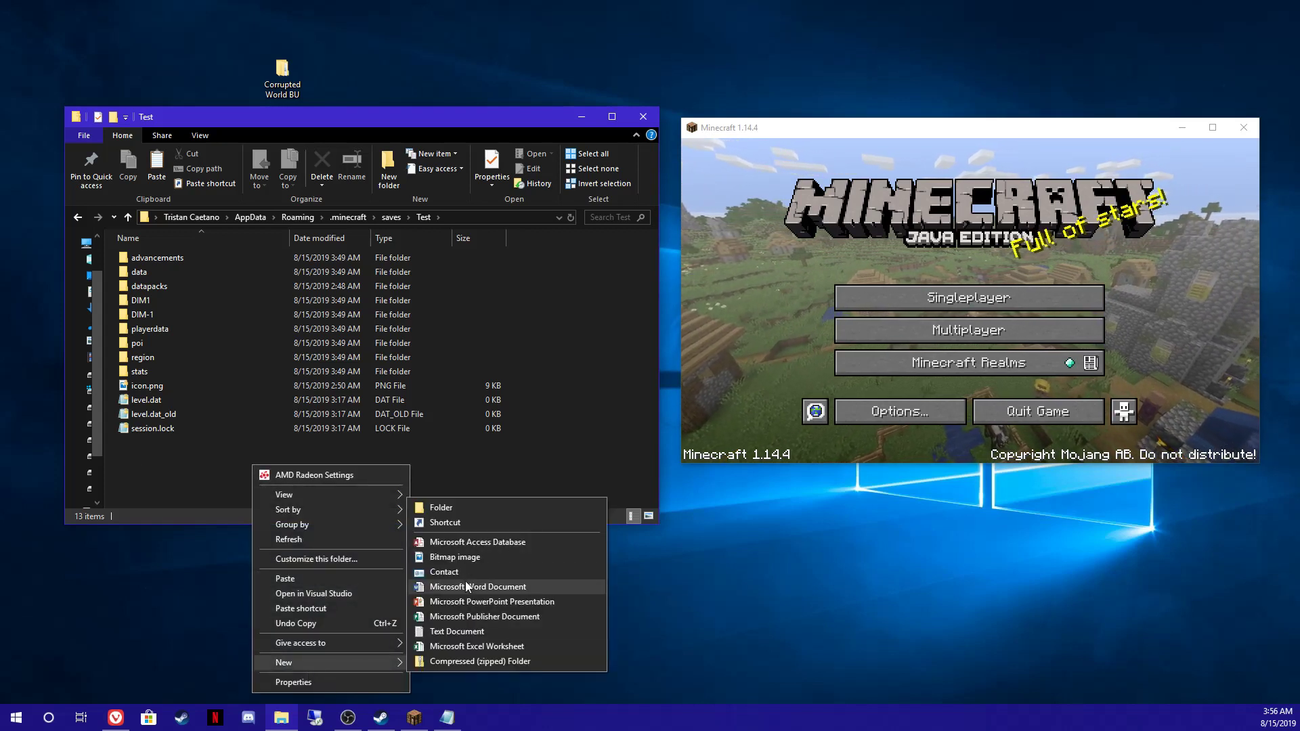
pyautogui.click(465, 631)
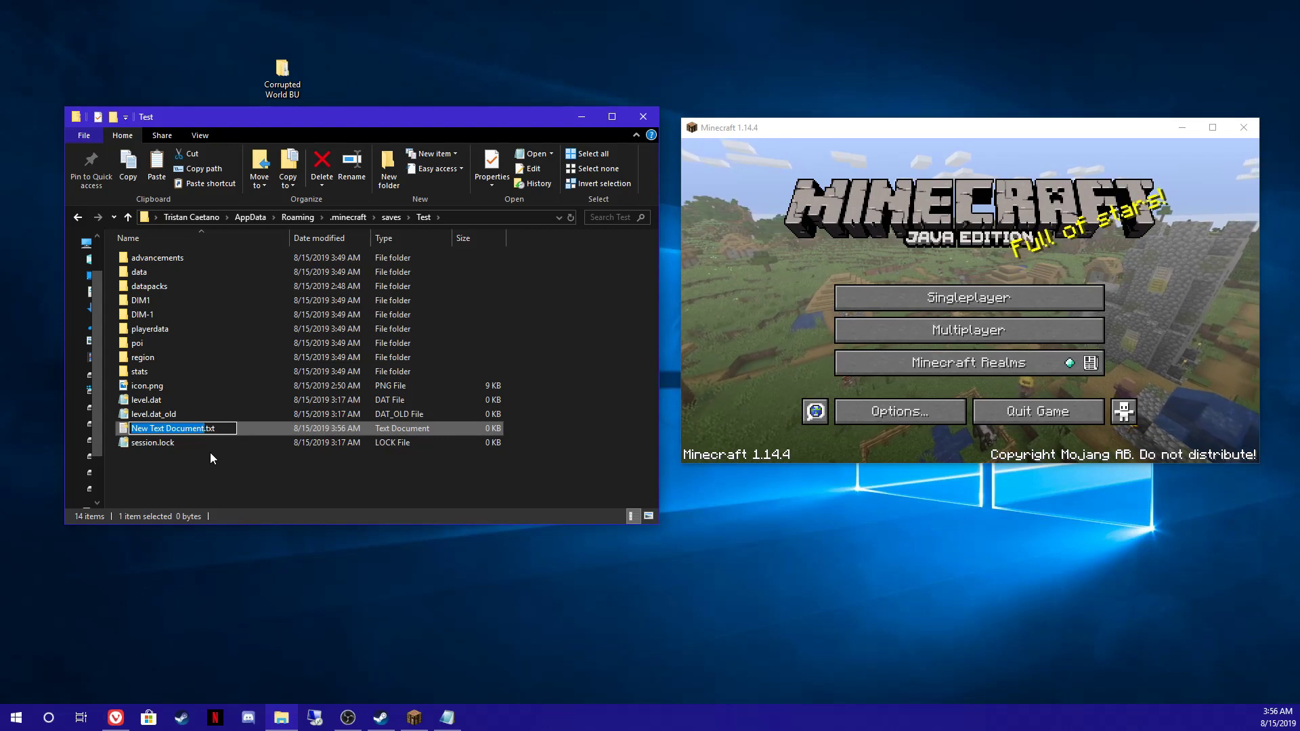
# Rename the new file to level.dat_mcr, accepting the extension change
pyautogui.hotkey('ctrl', 'a')
pyautogui.press('BackSpace')
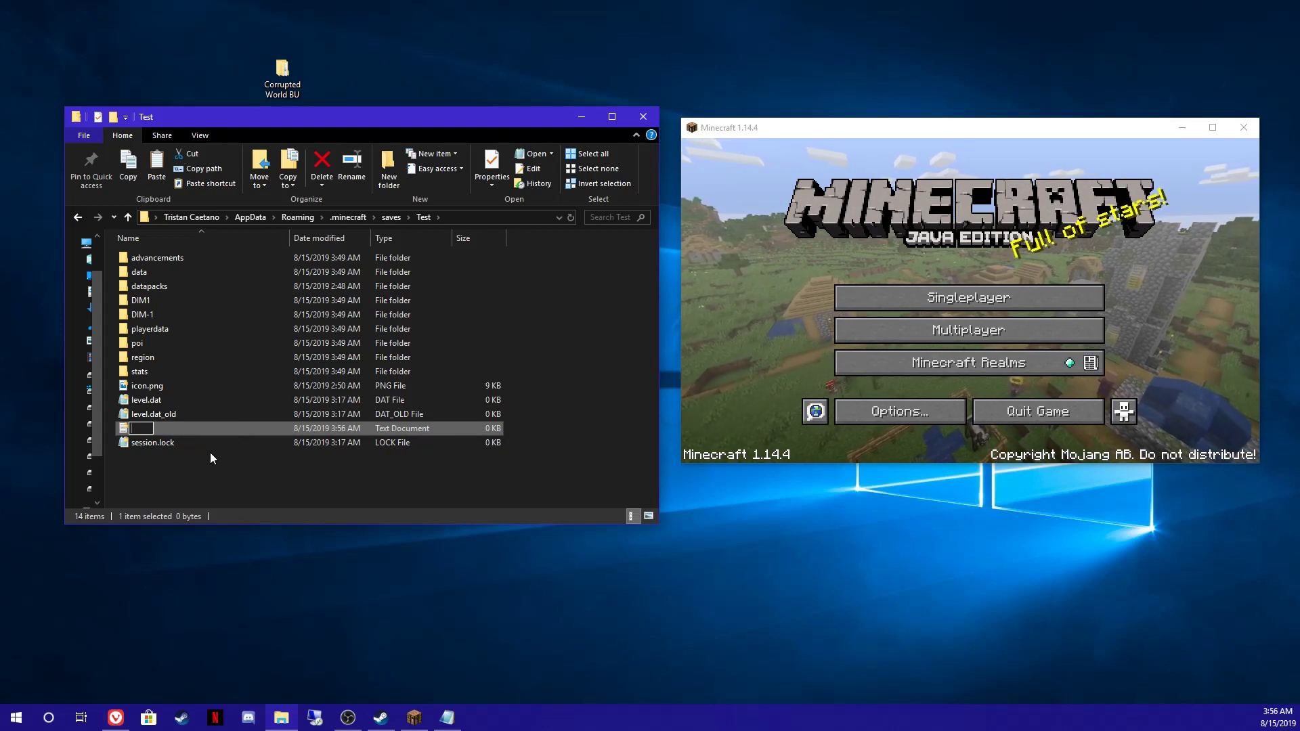
pyautogui.write('level.')
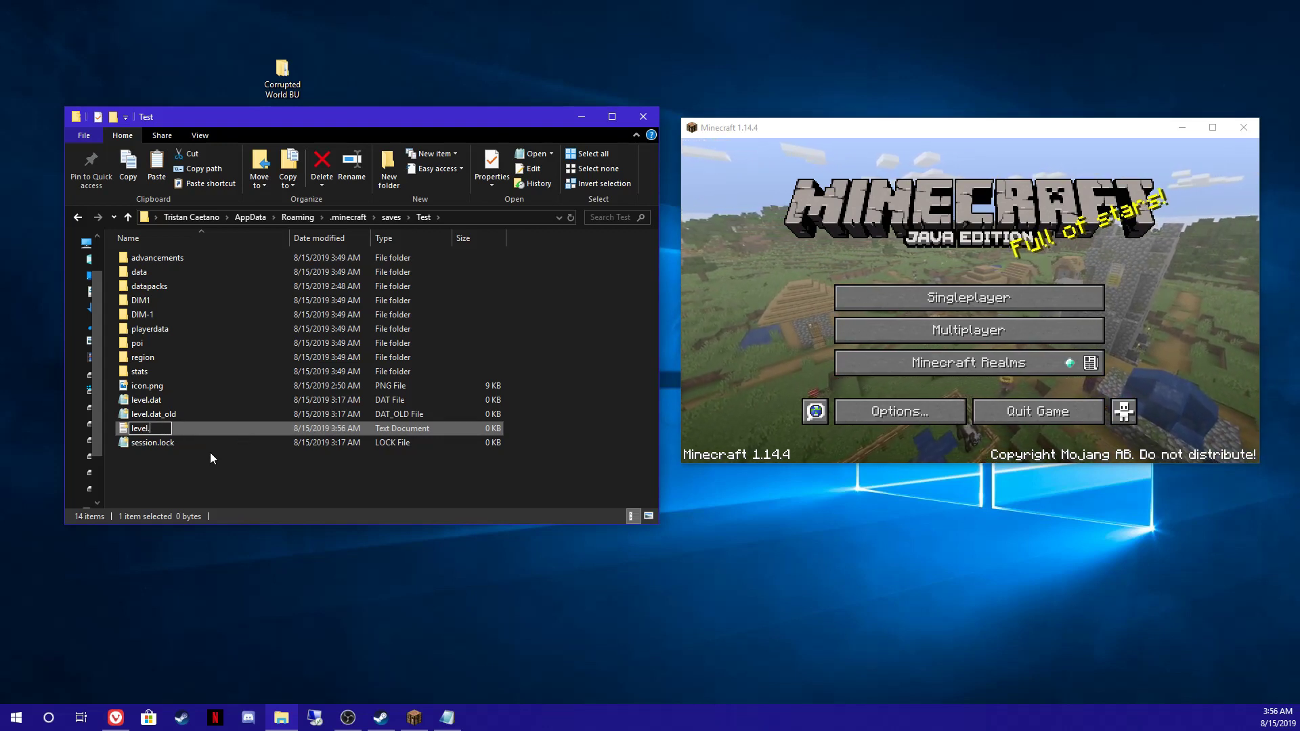
pyautogui.write('dat')
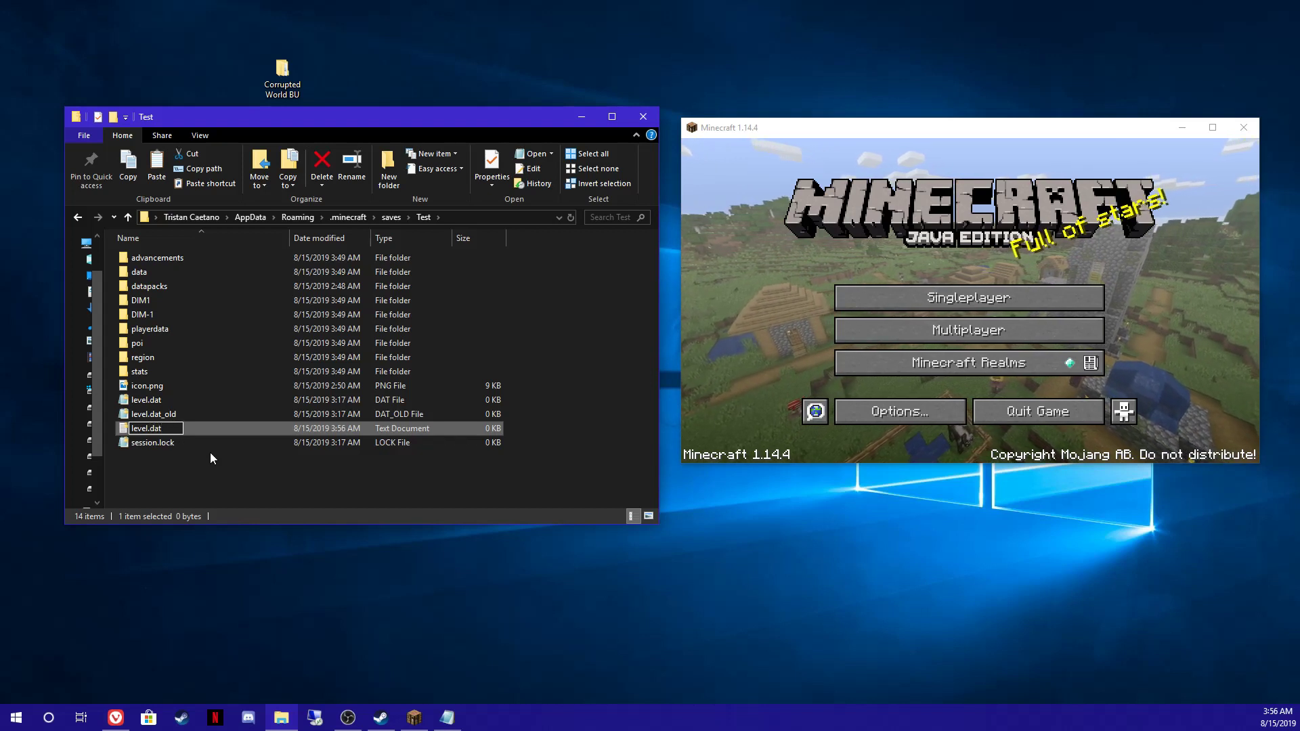
pyautogui.write('_mcr')
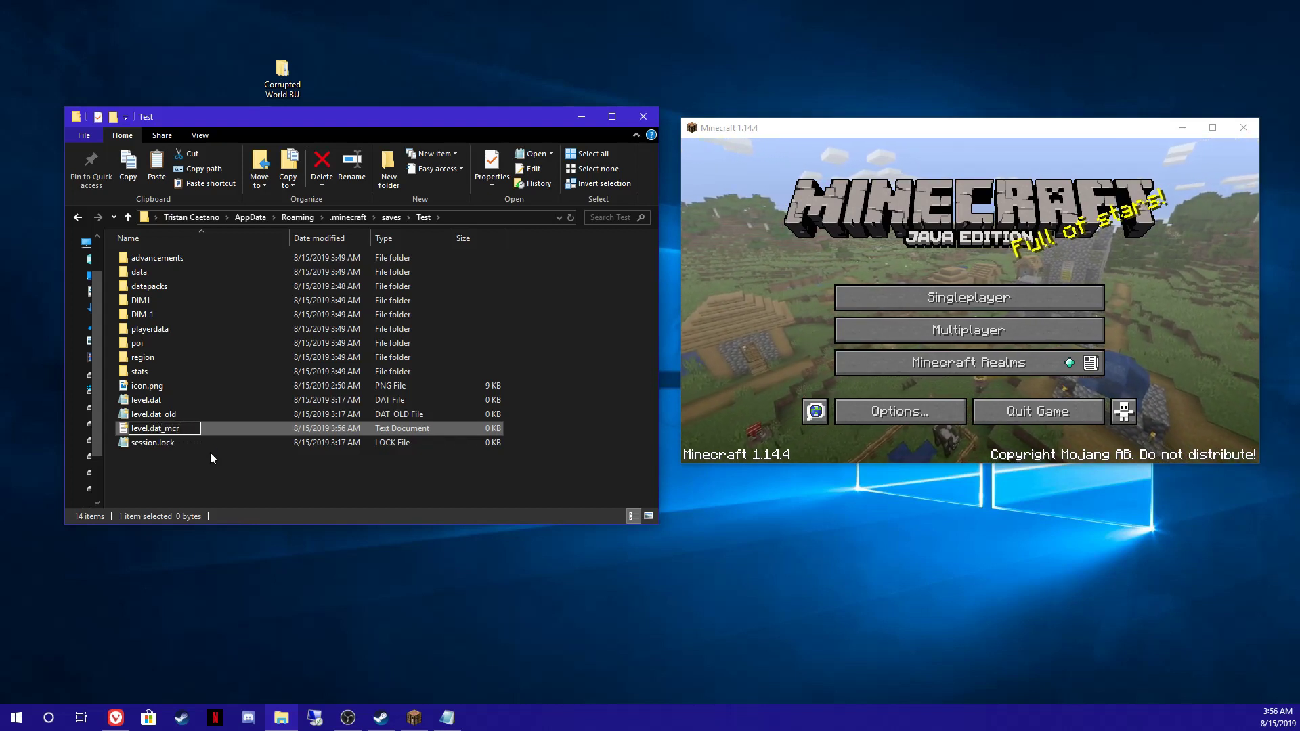
pyautogui.press('Return')
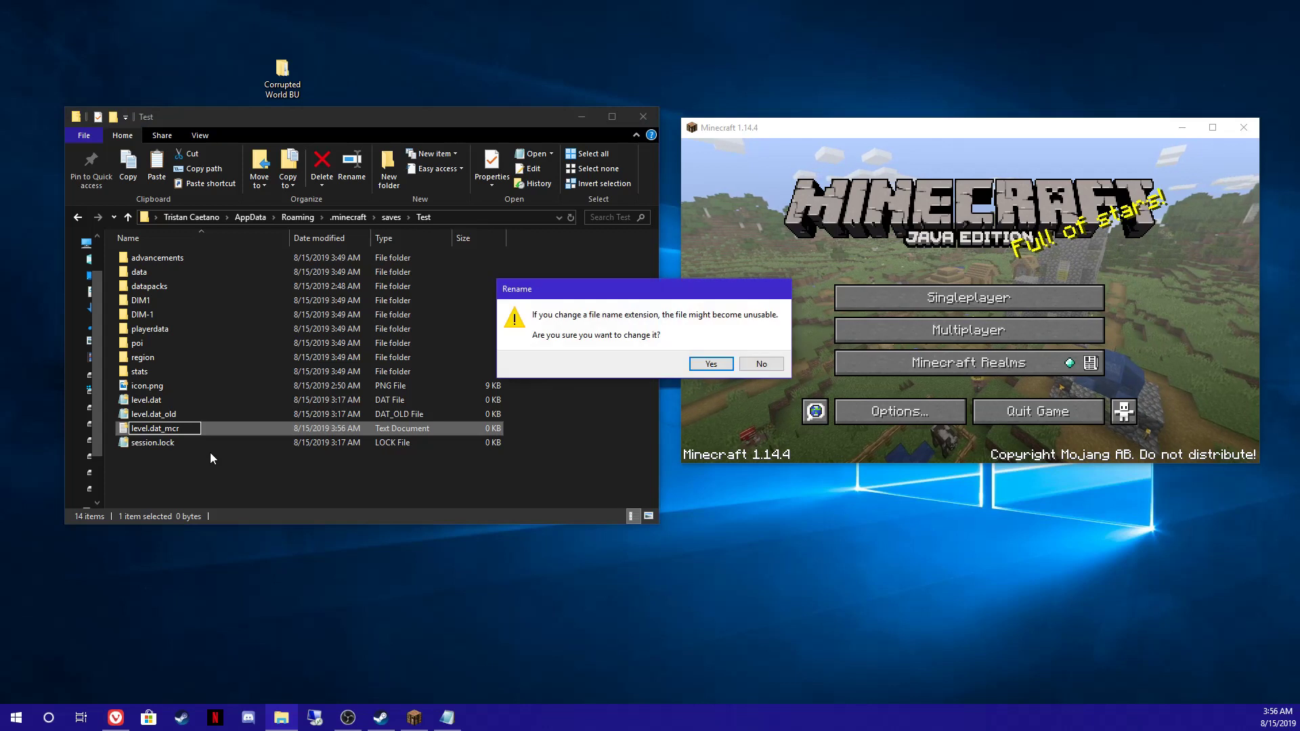
pyautogui.click(709, 363)
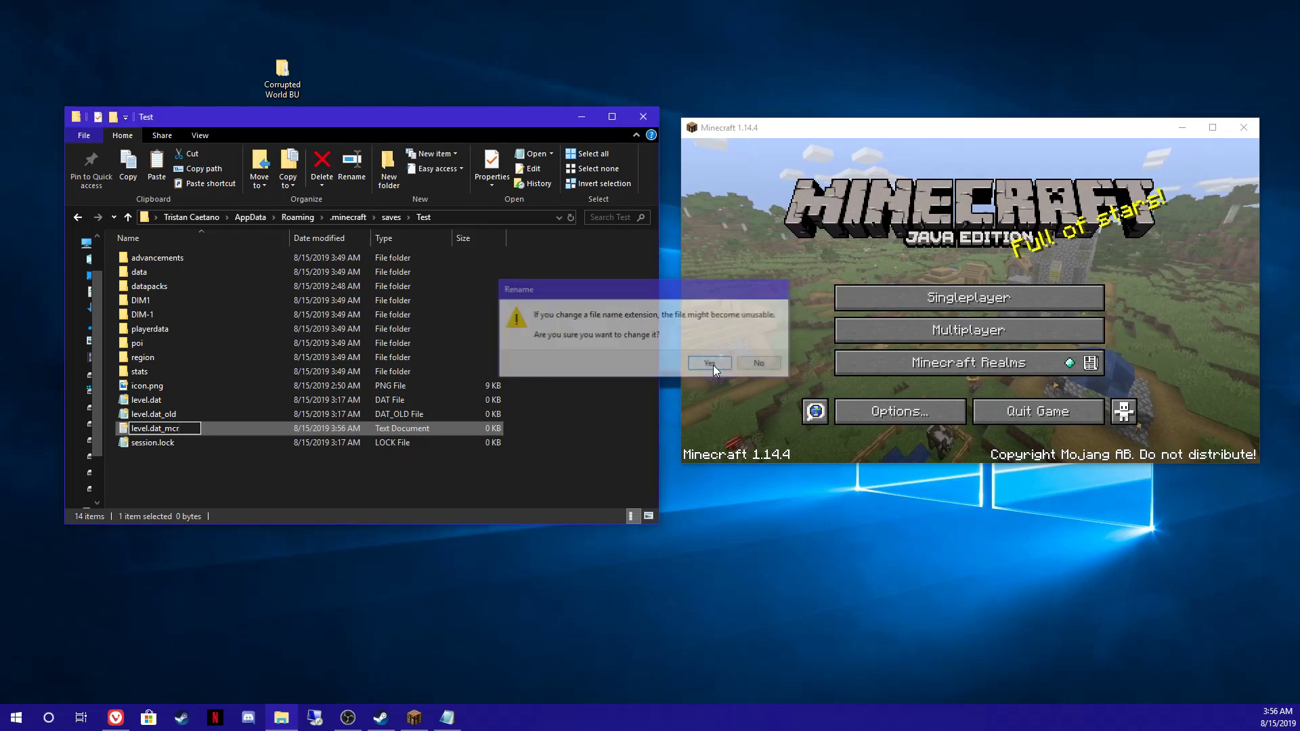
pyautogui.click(136, 466)
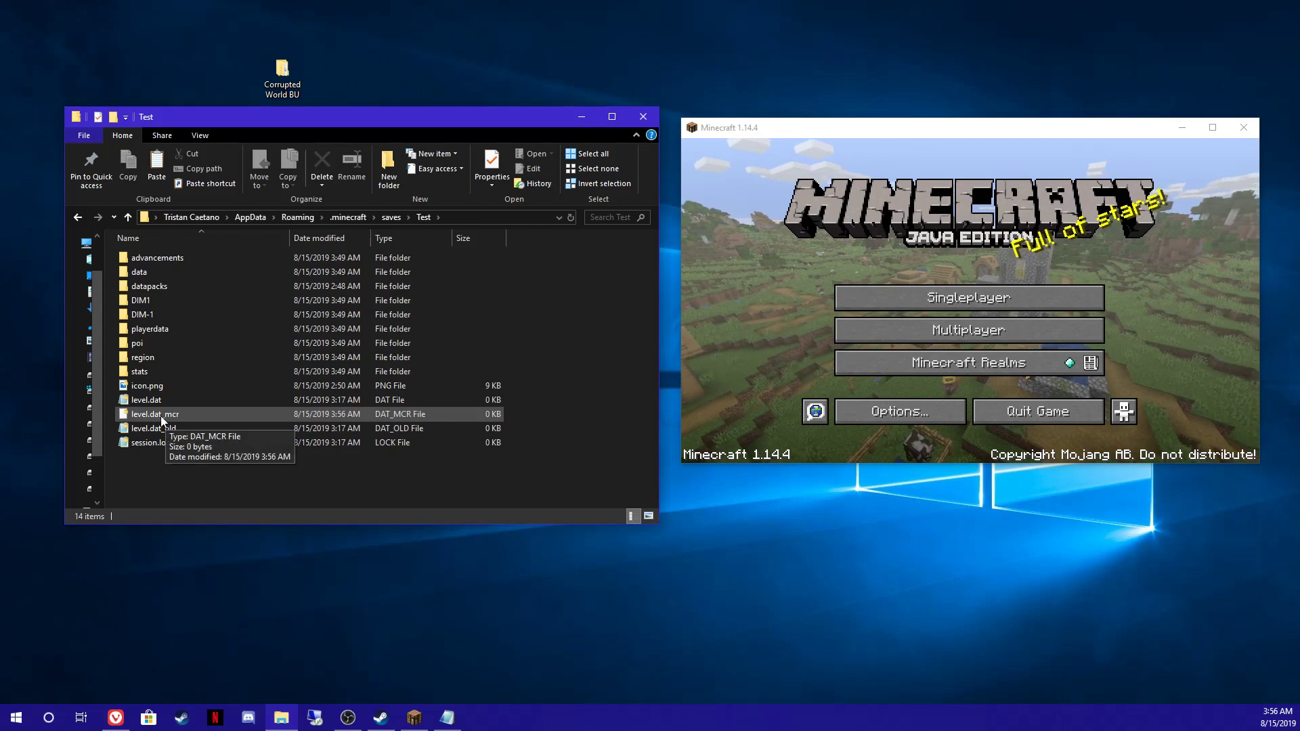
# Move level.dat_mcr out of Test via the desktop into the Corrupted World BU folder
pyautogui.moveTo(152, 413); pyautogui.dragTo(346, 85)
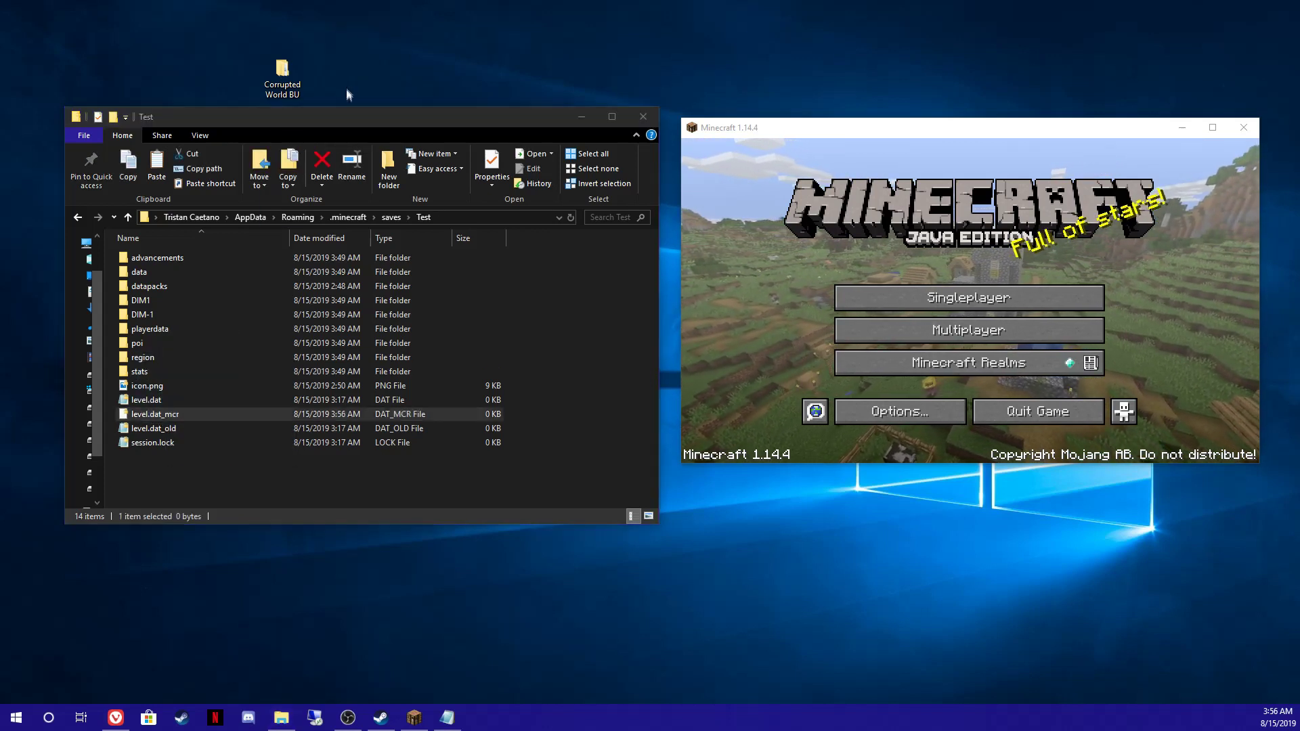
pyautogui.click(397, 61)
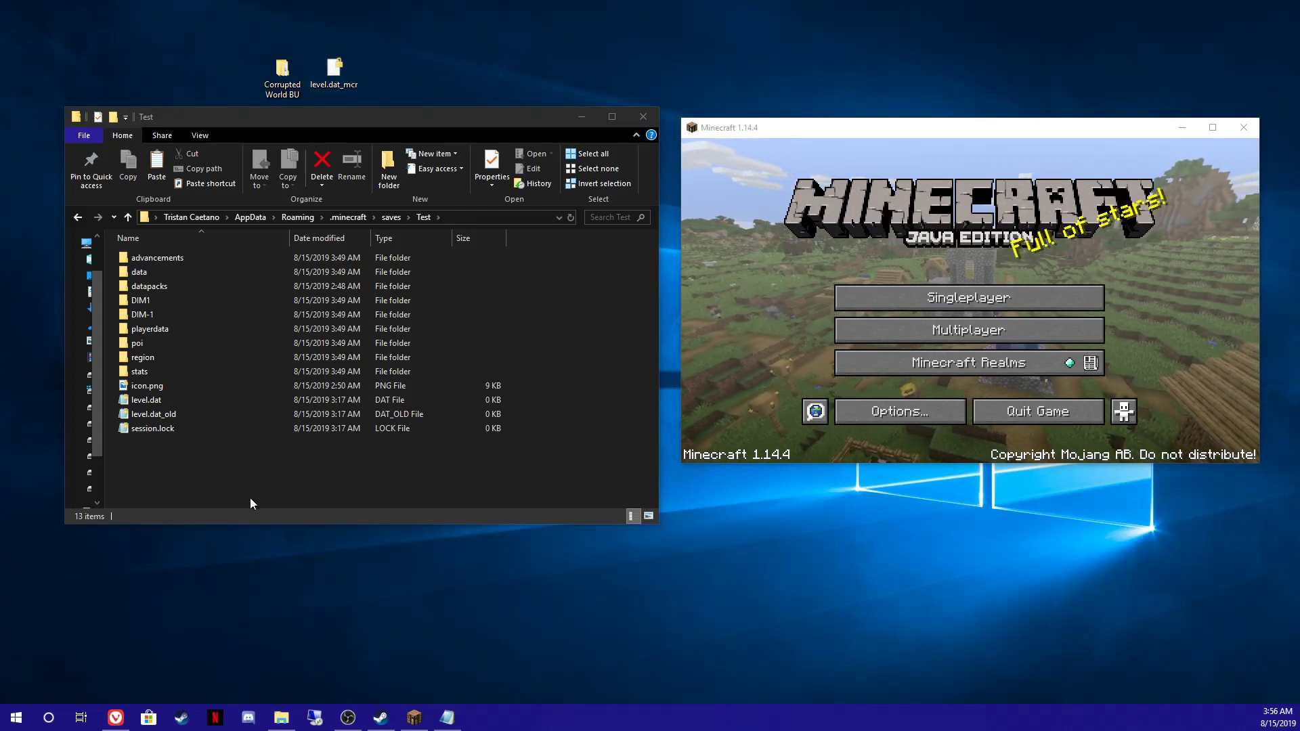
pyautogui.moveTo(335, 67); pyautogui.dragTo(283, 72)
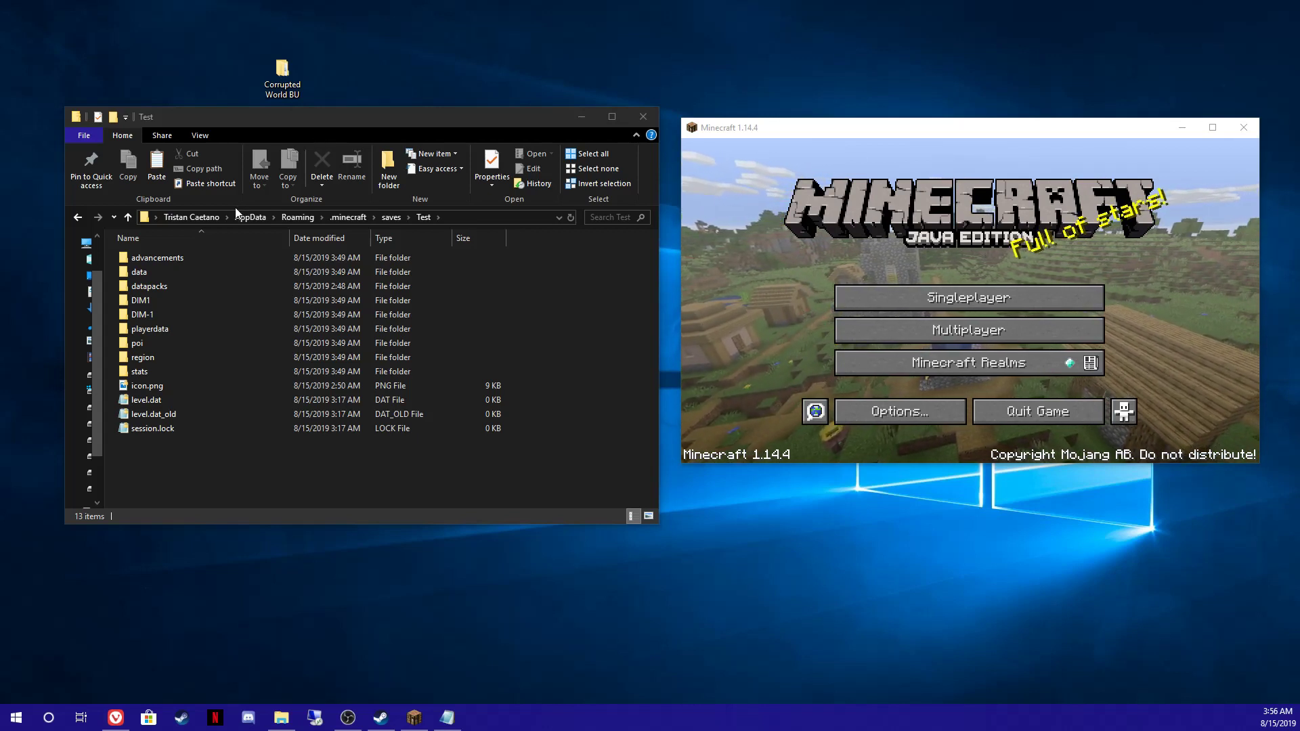
pyautogui.rightClick(164, 466)
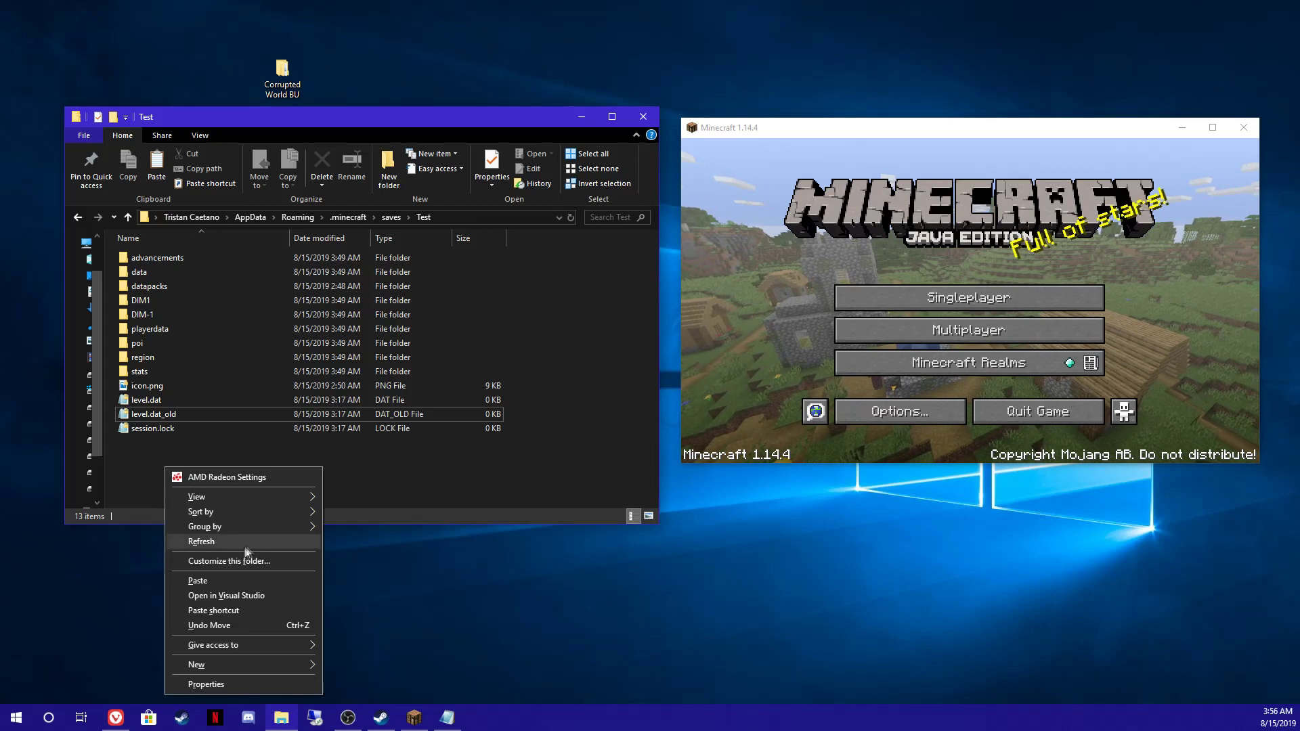
# Paste New World's three files into Test, replacing its level.dat, level.dat_old and session.lock
pyautogui.click(233, 579)
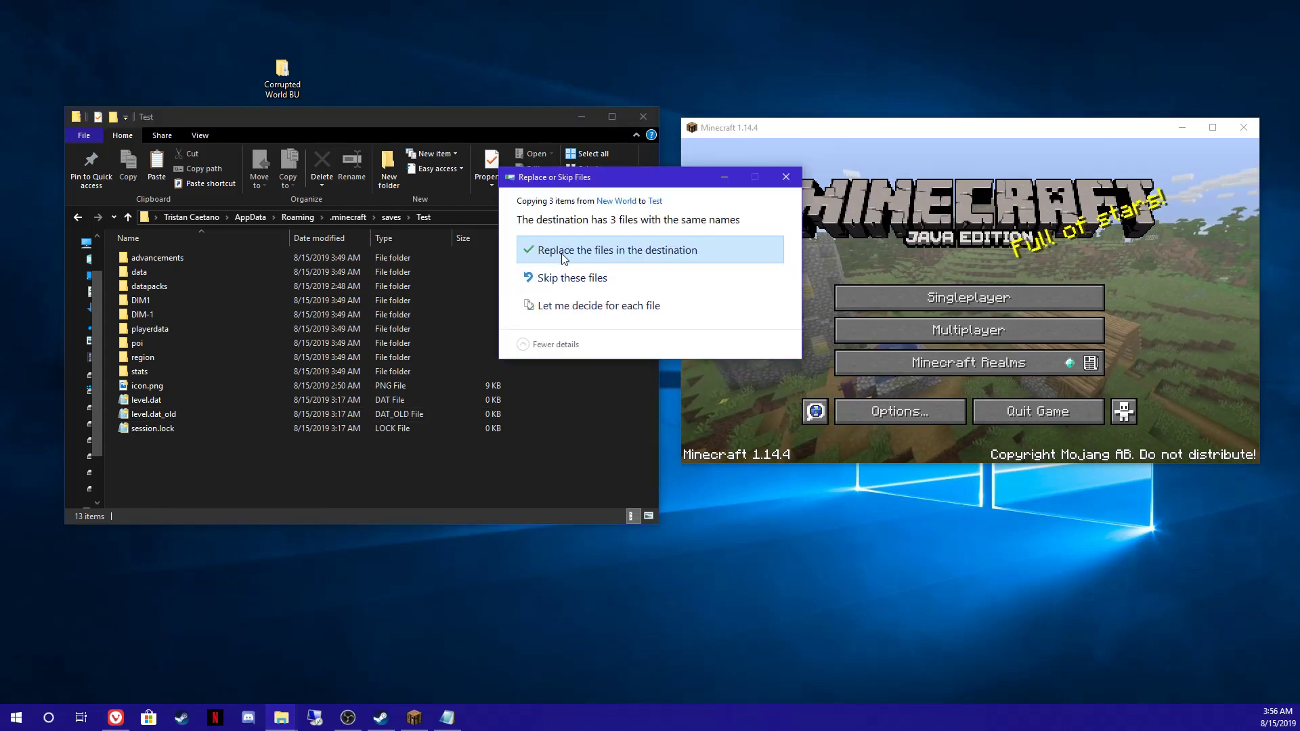
pyautogui.click(564, 259)
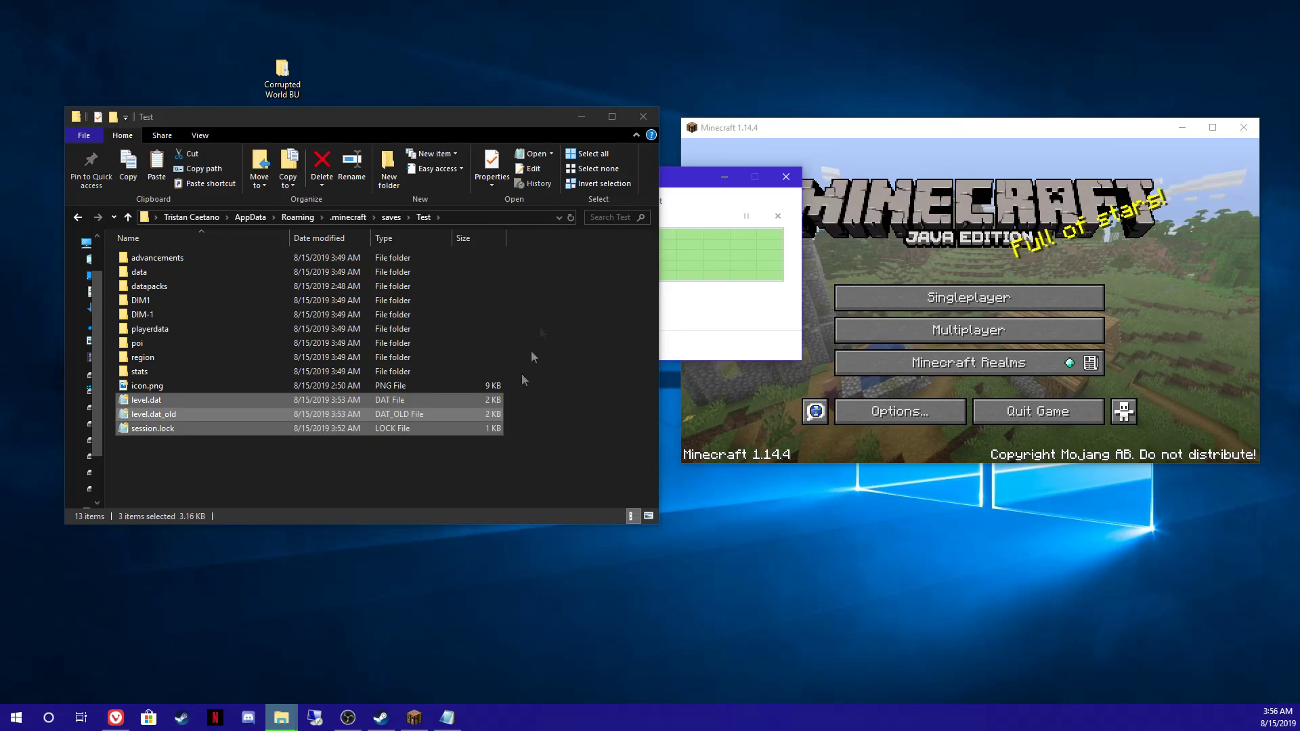
pyautogui.click(238, 478)
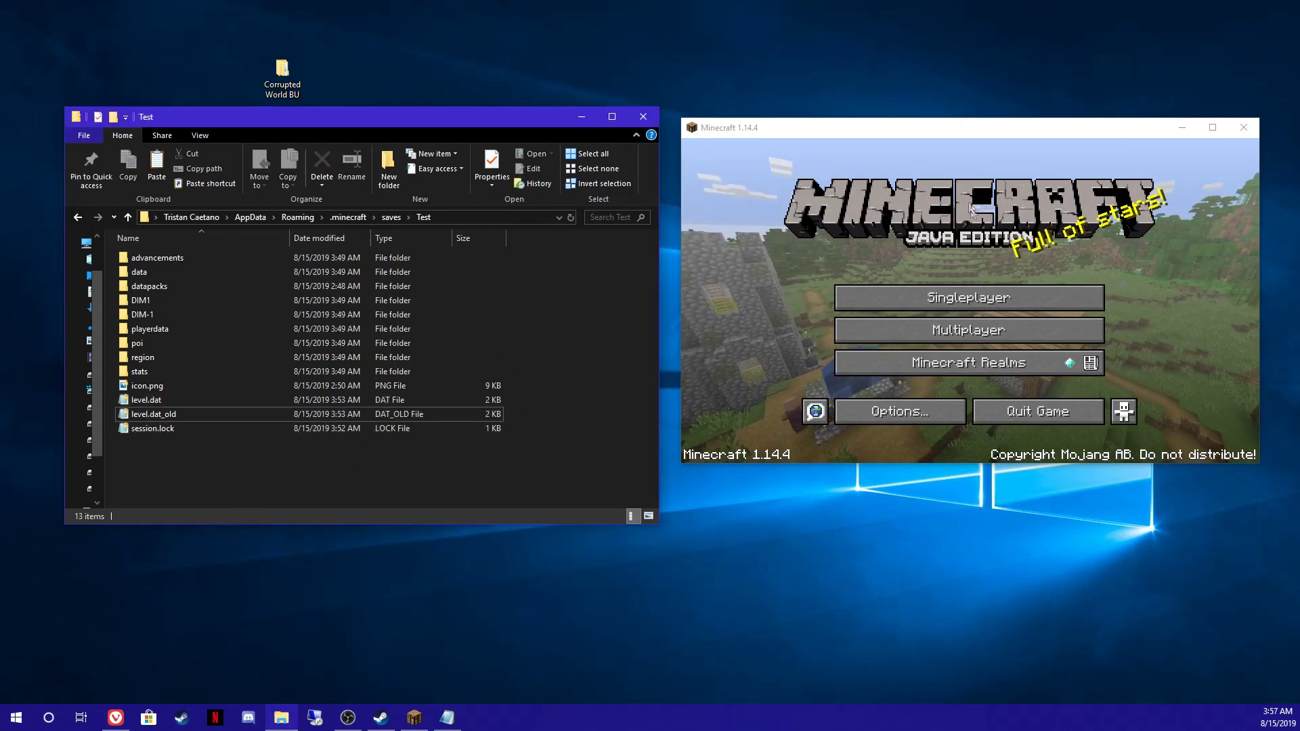
pyautogui.moveTo(935, 126); pyautogui.dragTo(924, 127)
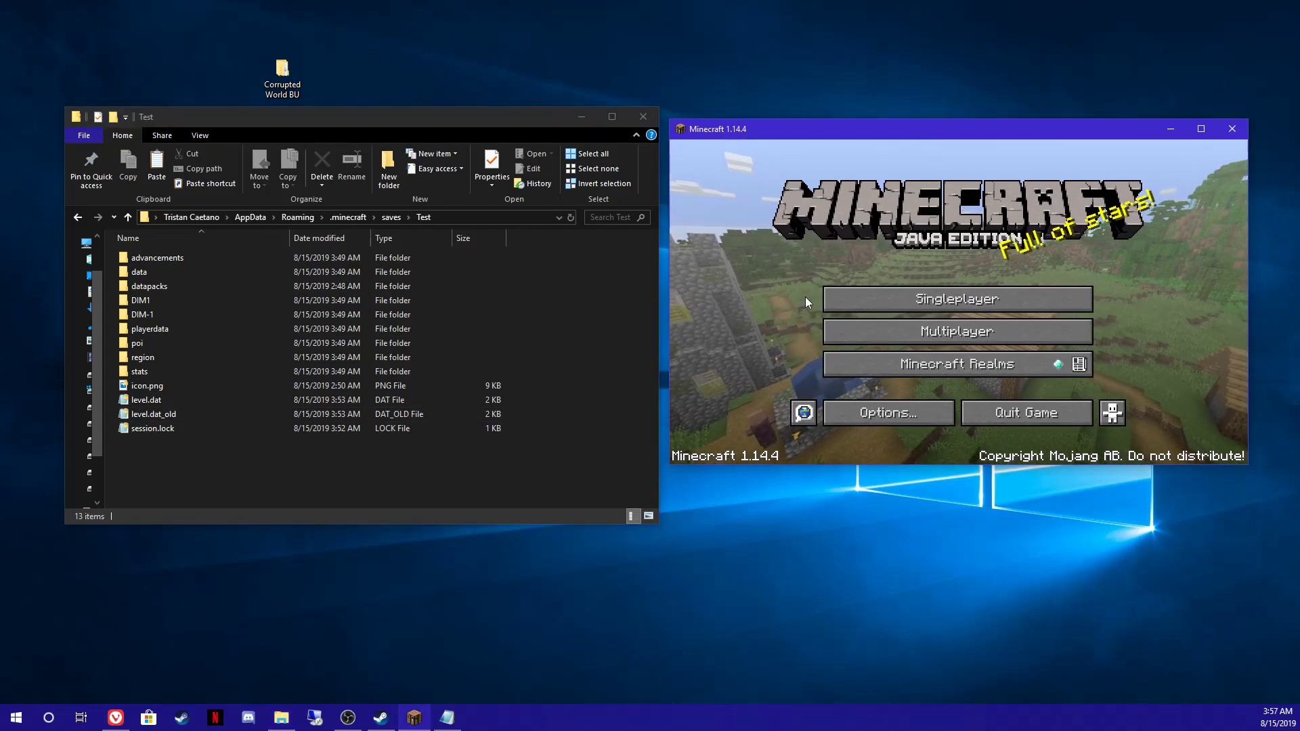
# Delete the fresh New World save from the Singleplayer world list
pyautogui.click(1010, 308)
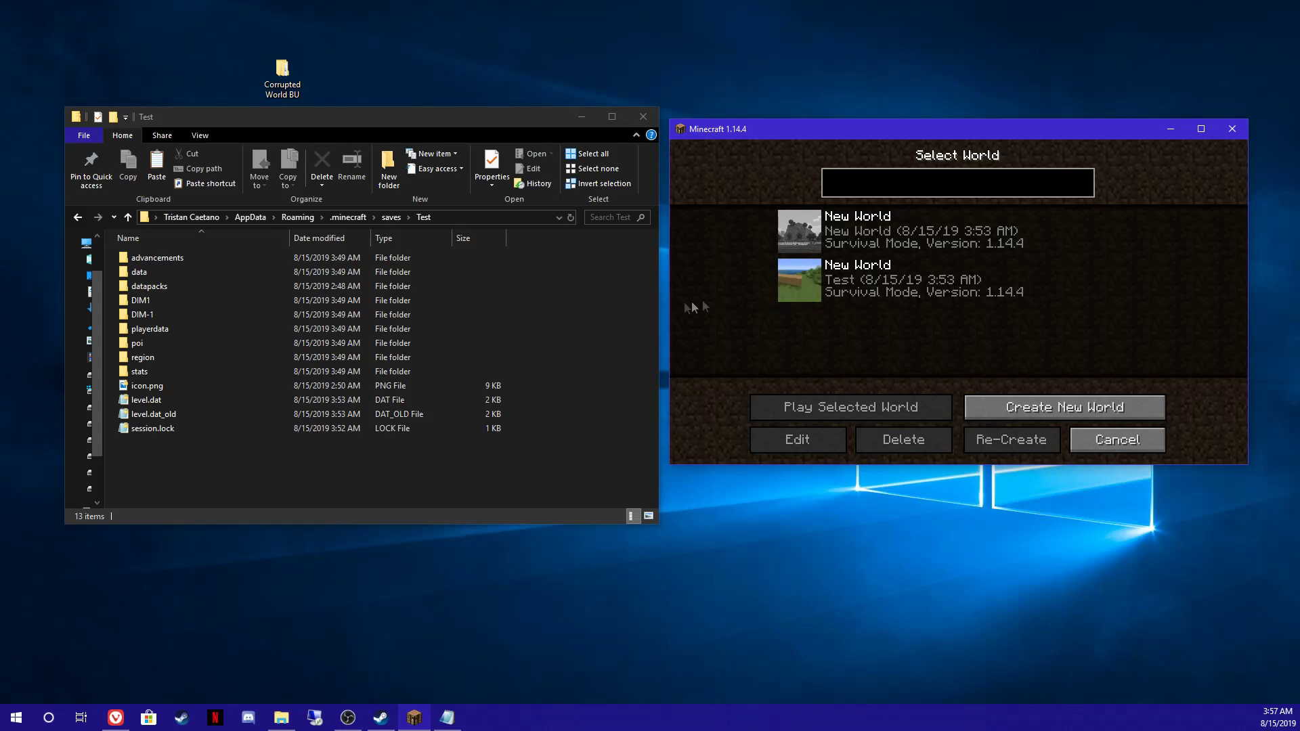
pyautogui.click(78, 216)
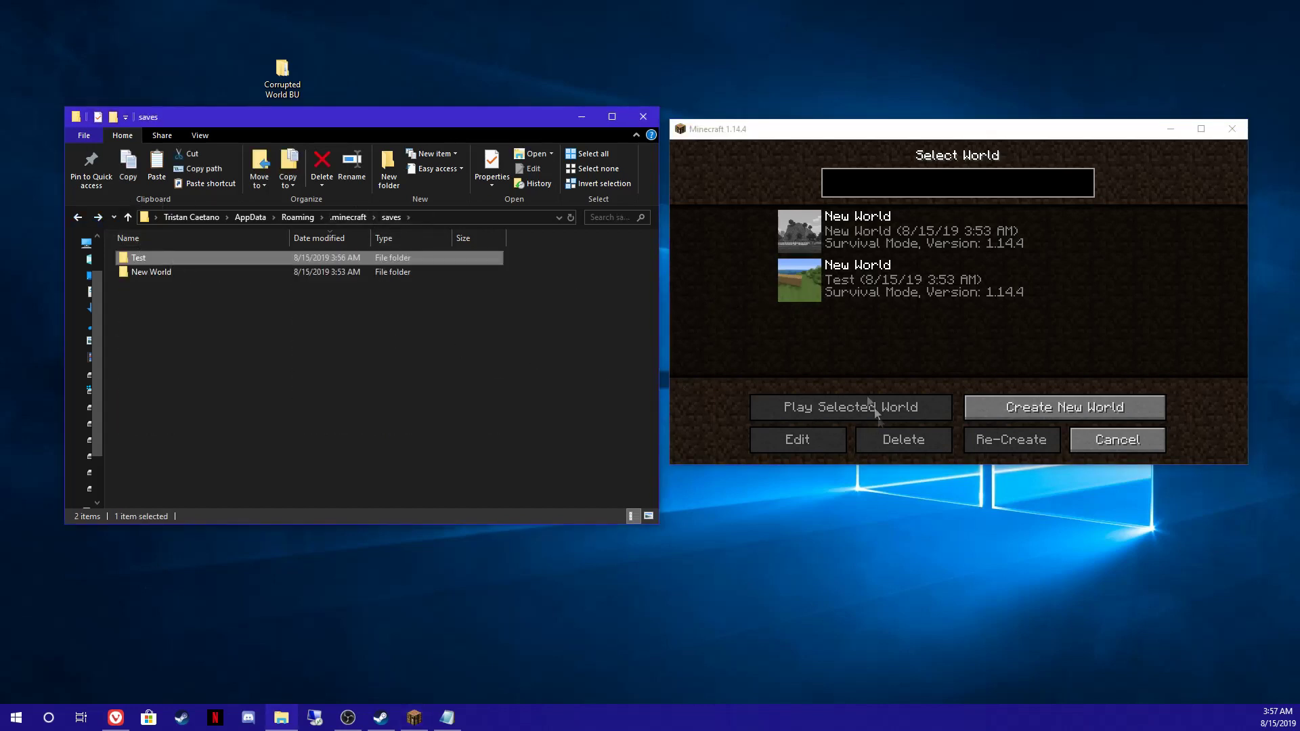
pyautogui.click(840, 232)
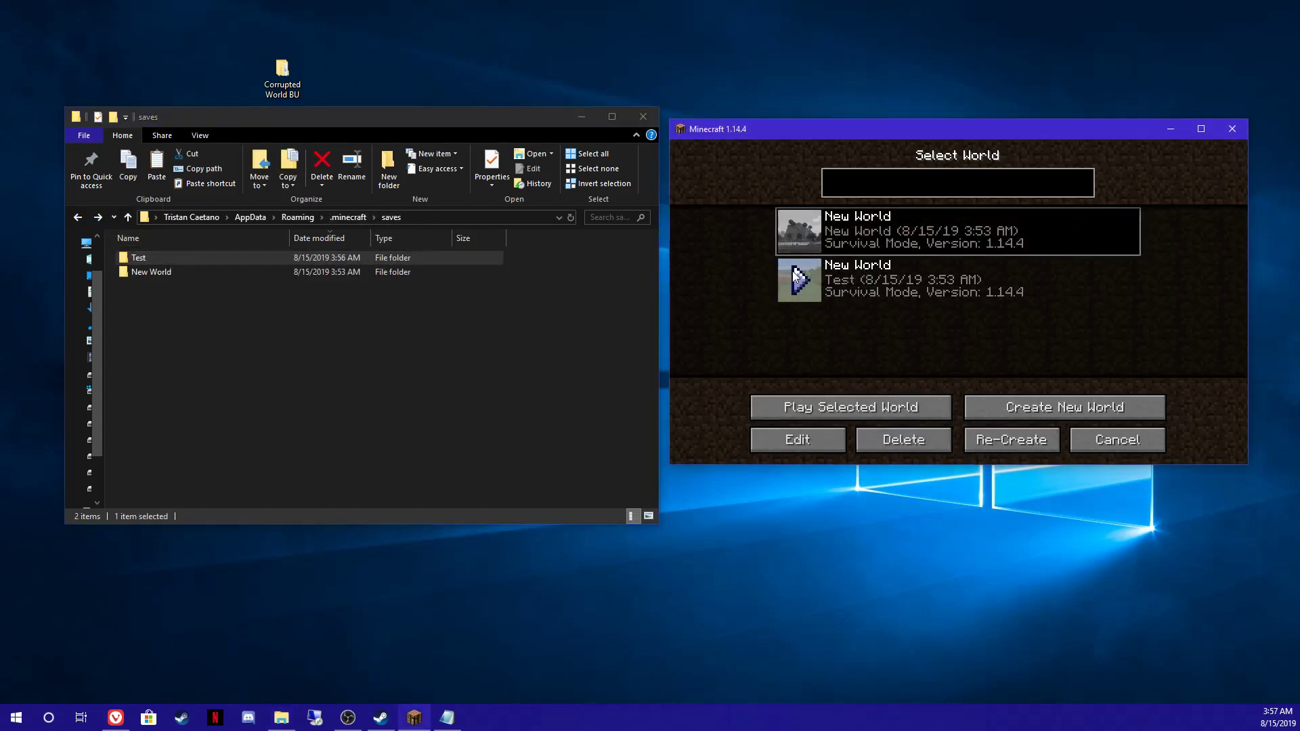
pyautogui.click(862, 439)
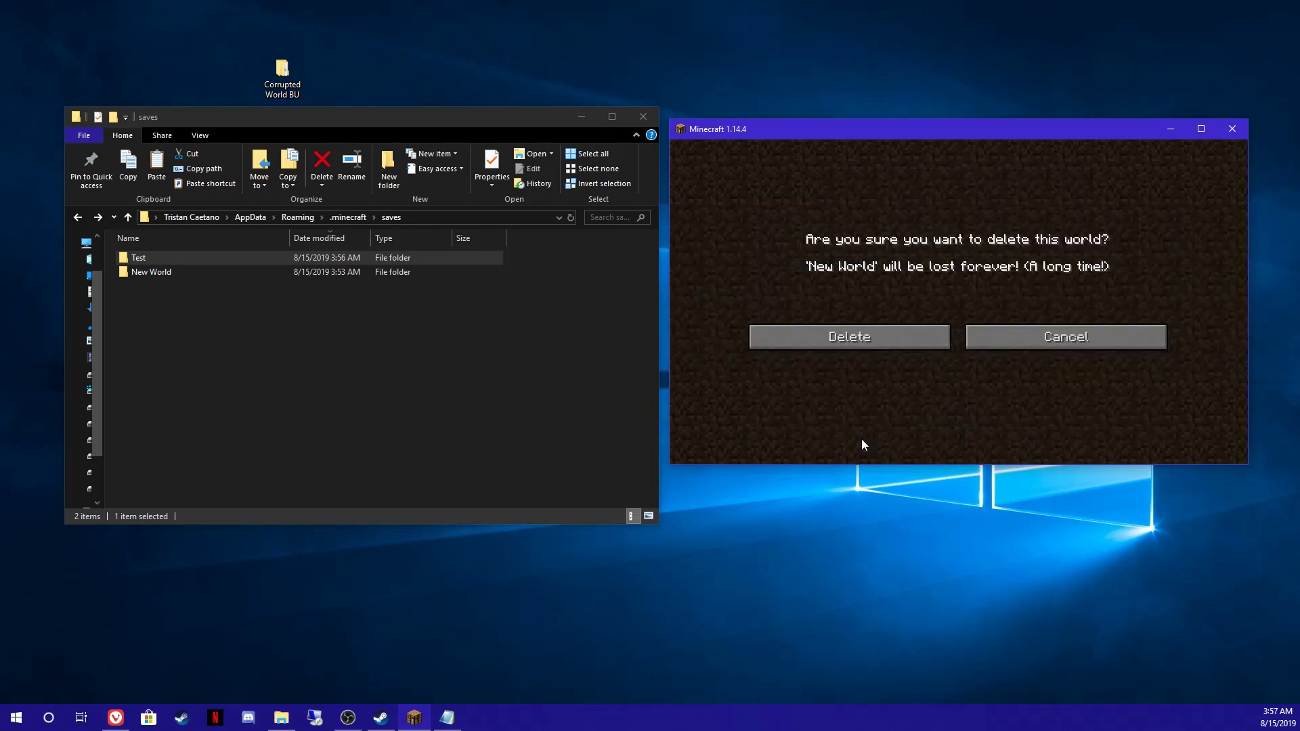
pyautogui.click(866, 345)
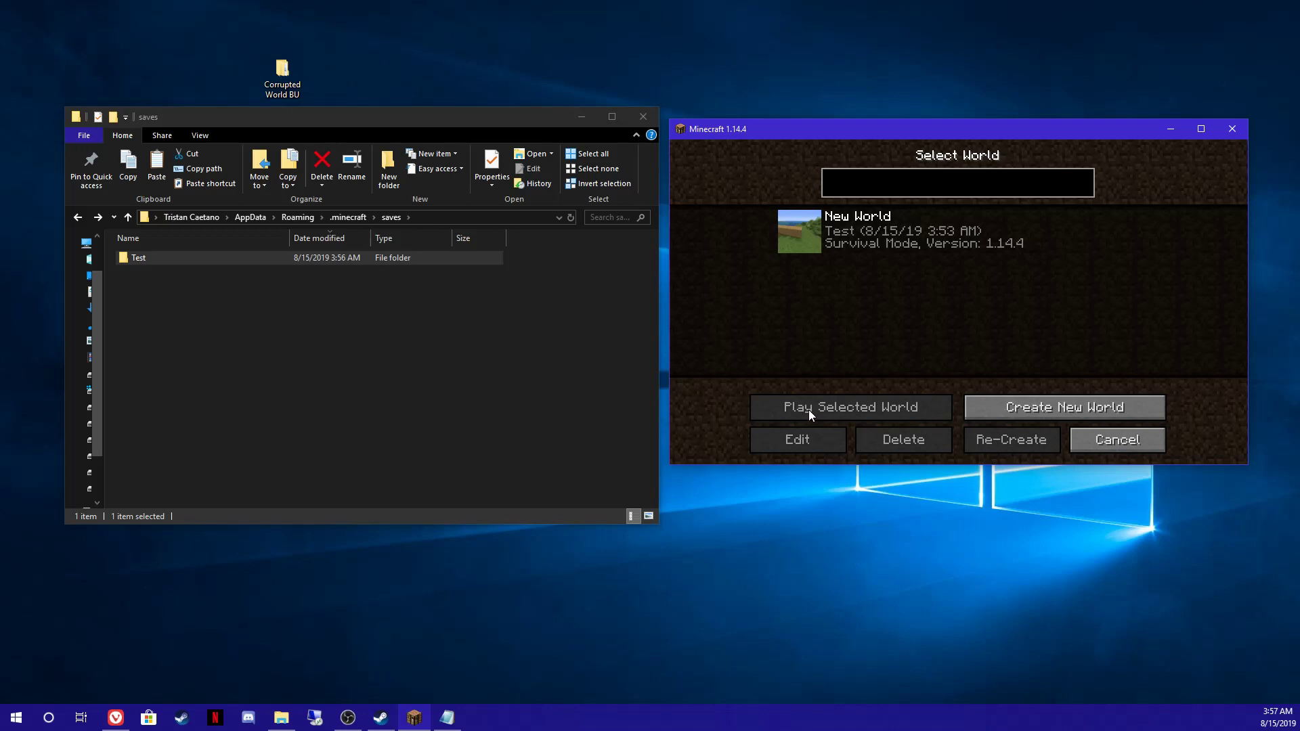
# Play the remaining restored world and toggle the F3 debug screen to read the coordinates
pyautogui.click(840, 244)
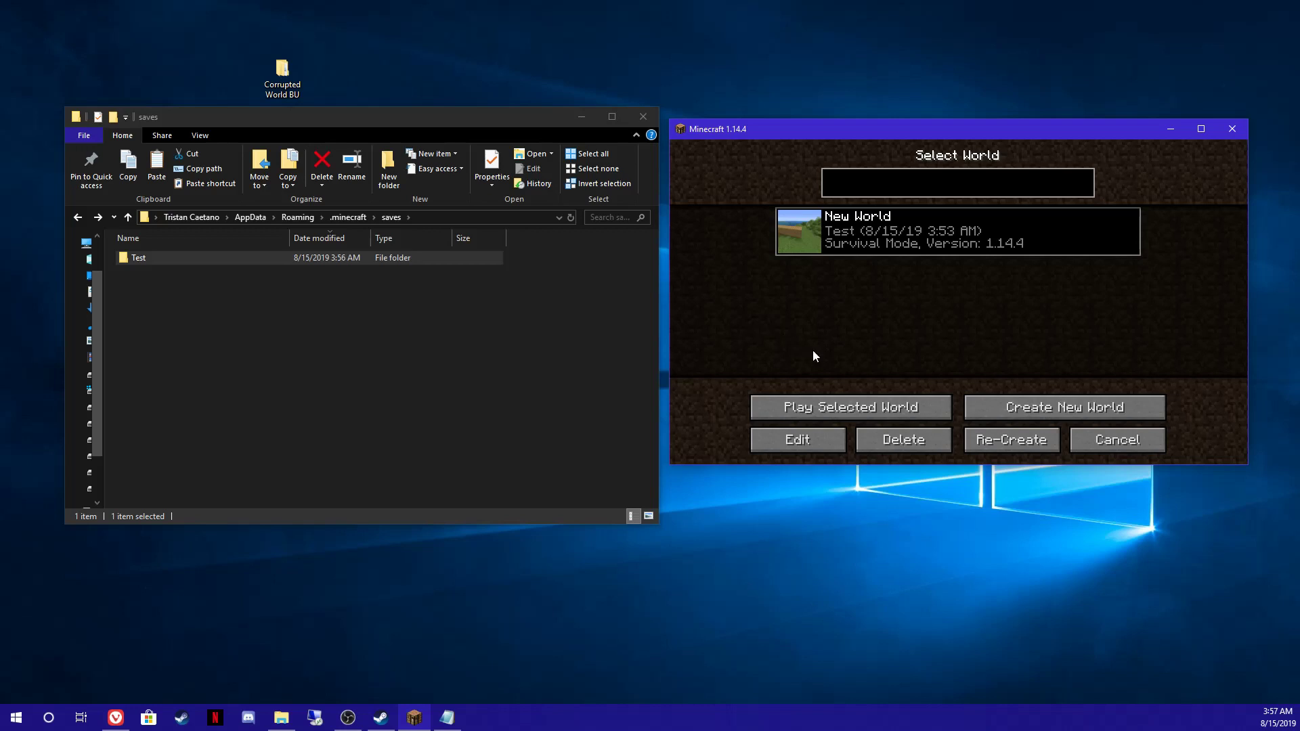
pyautogui.click(847, 403)
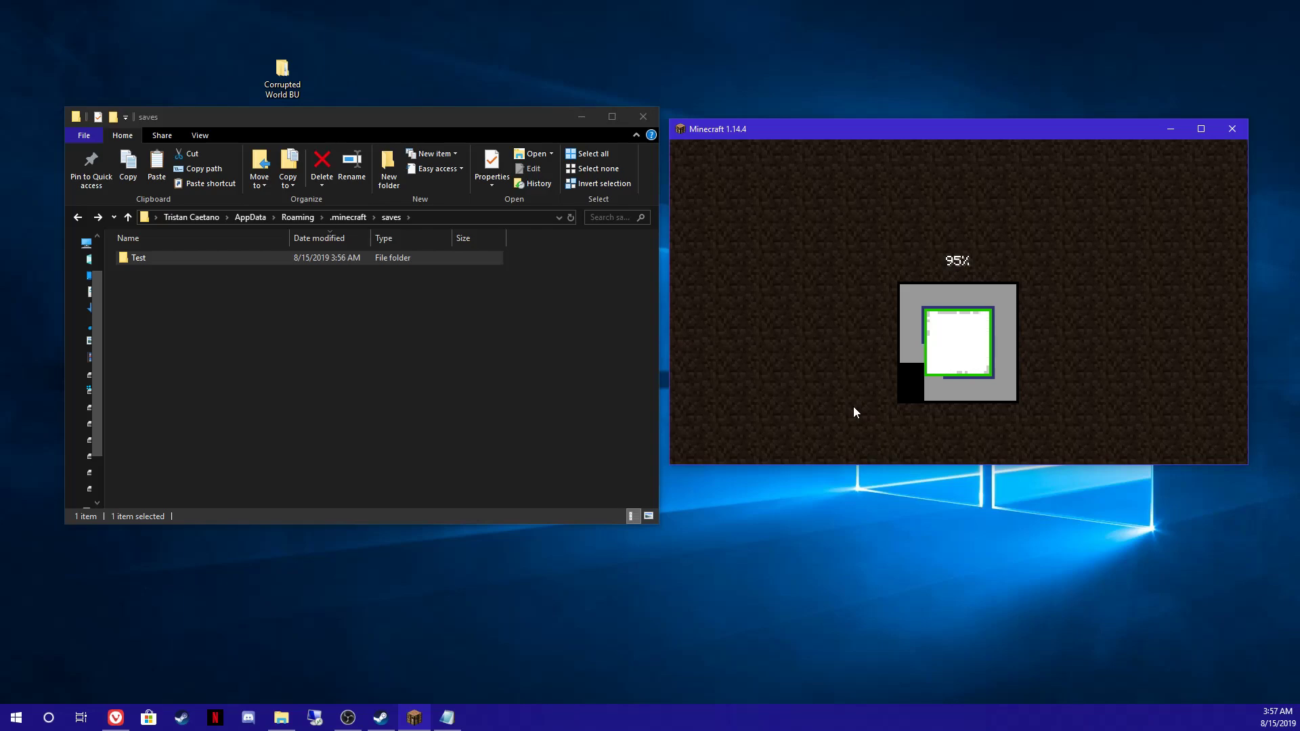
pyautogui.moveTo(958, 301)
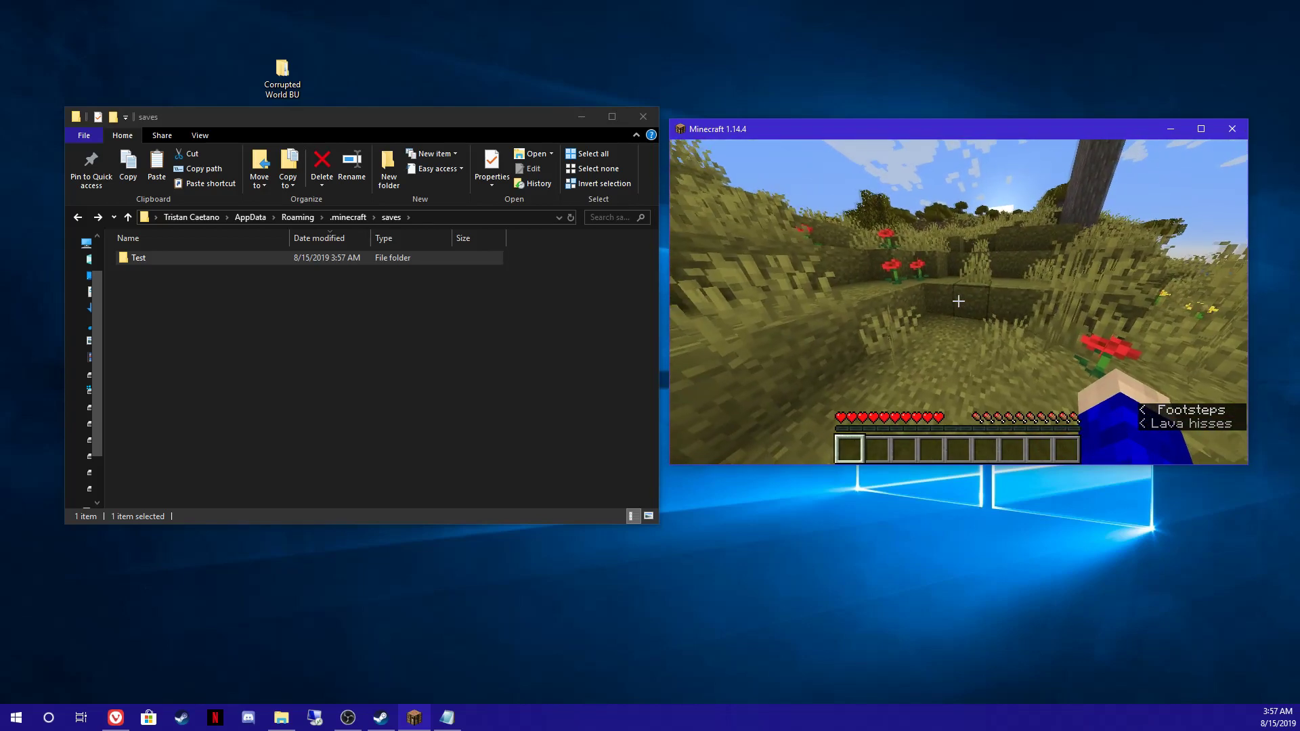
pyautogui.press('F3')
pyautogui.click(958, 295)
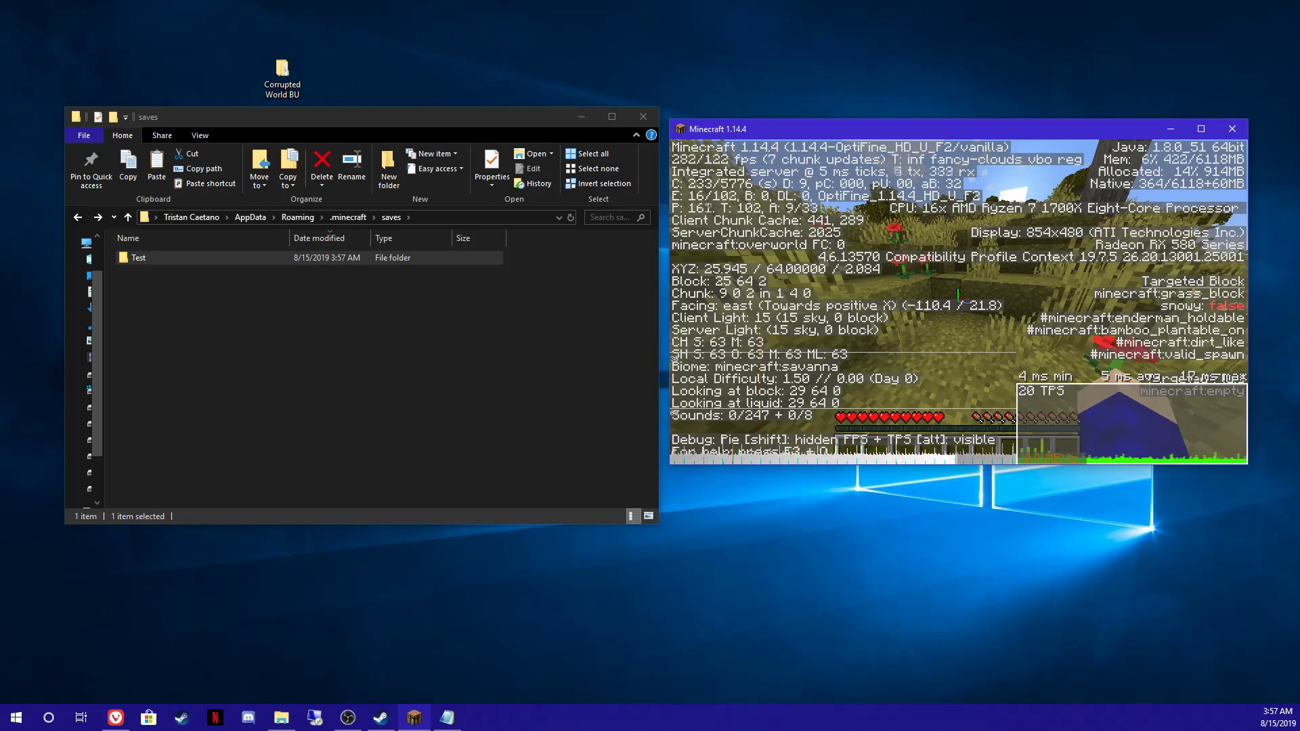
pyautogui.press('F3')
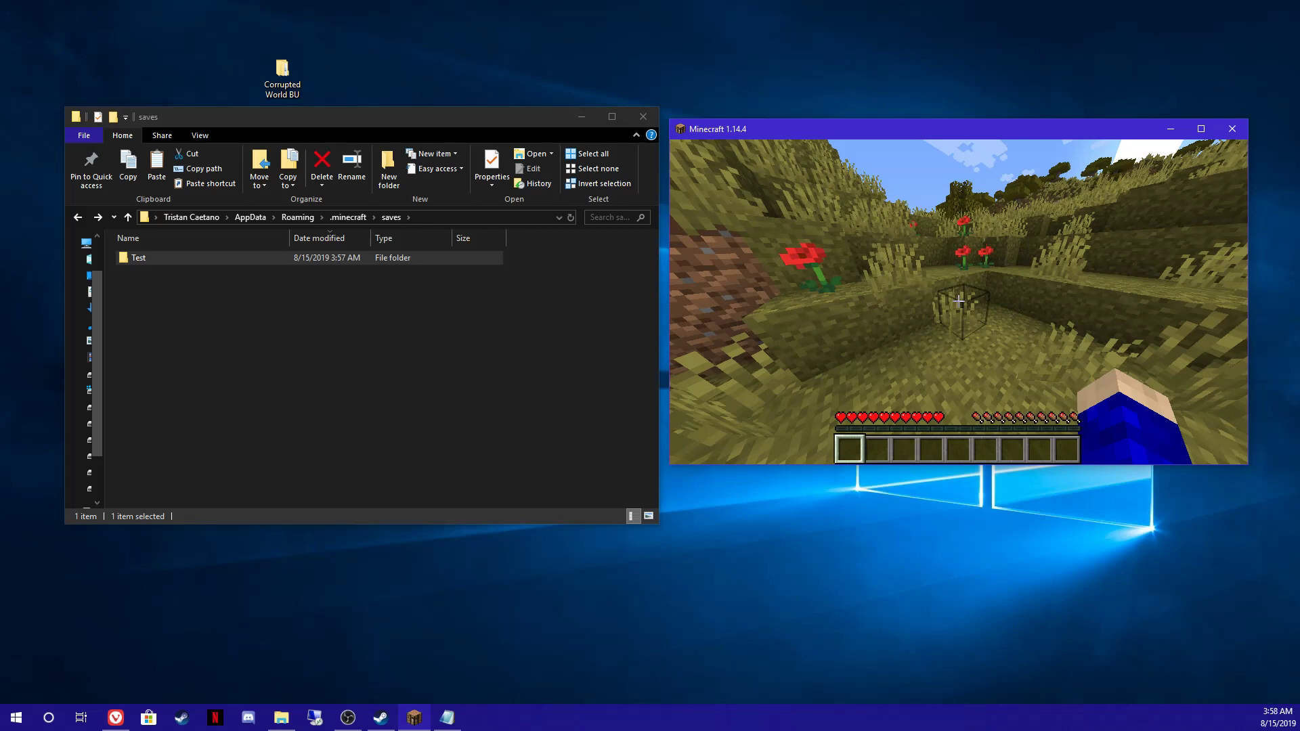
# Open the world to LAN with cheats allowed
pyautogui.press('/')
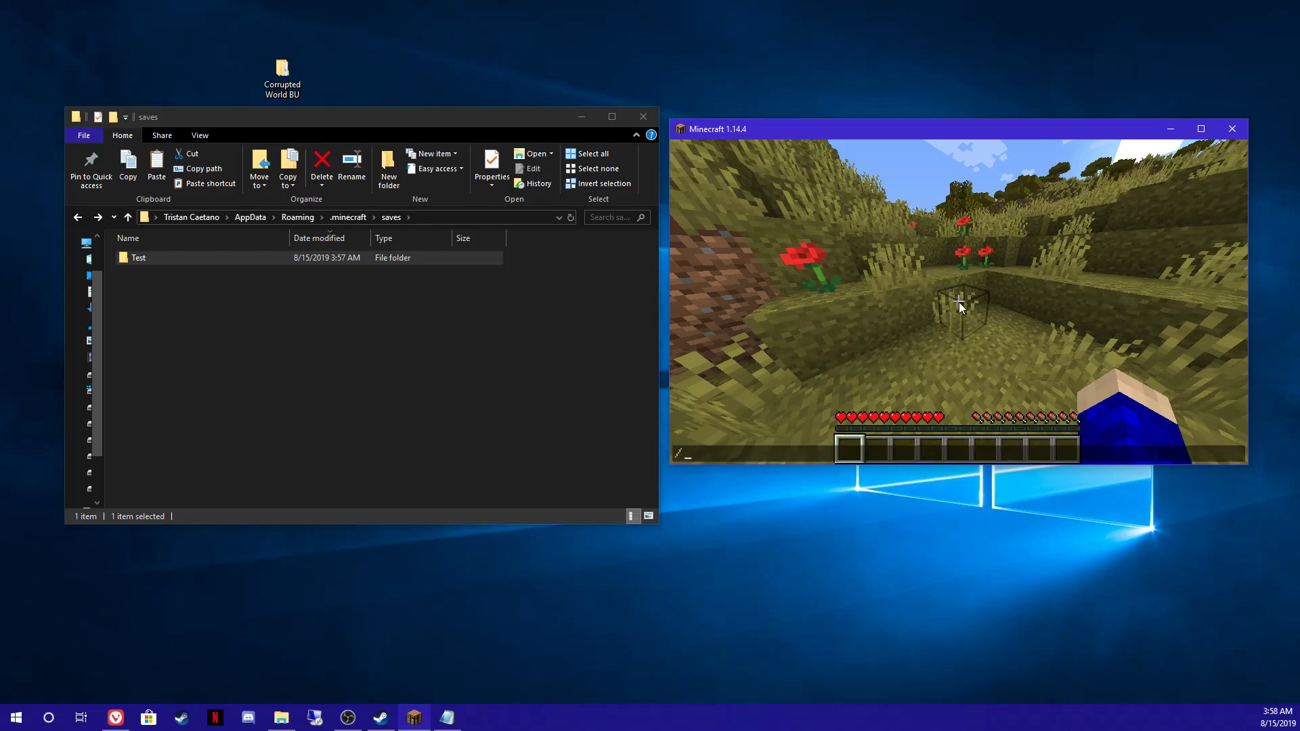
pyautogui.write('tp')
pyautogui.press('BackSpace')
pyautogui.press('BackSpace')
pyautogui.press('Escape')
pyautogui.press('Escape')
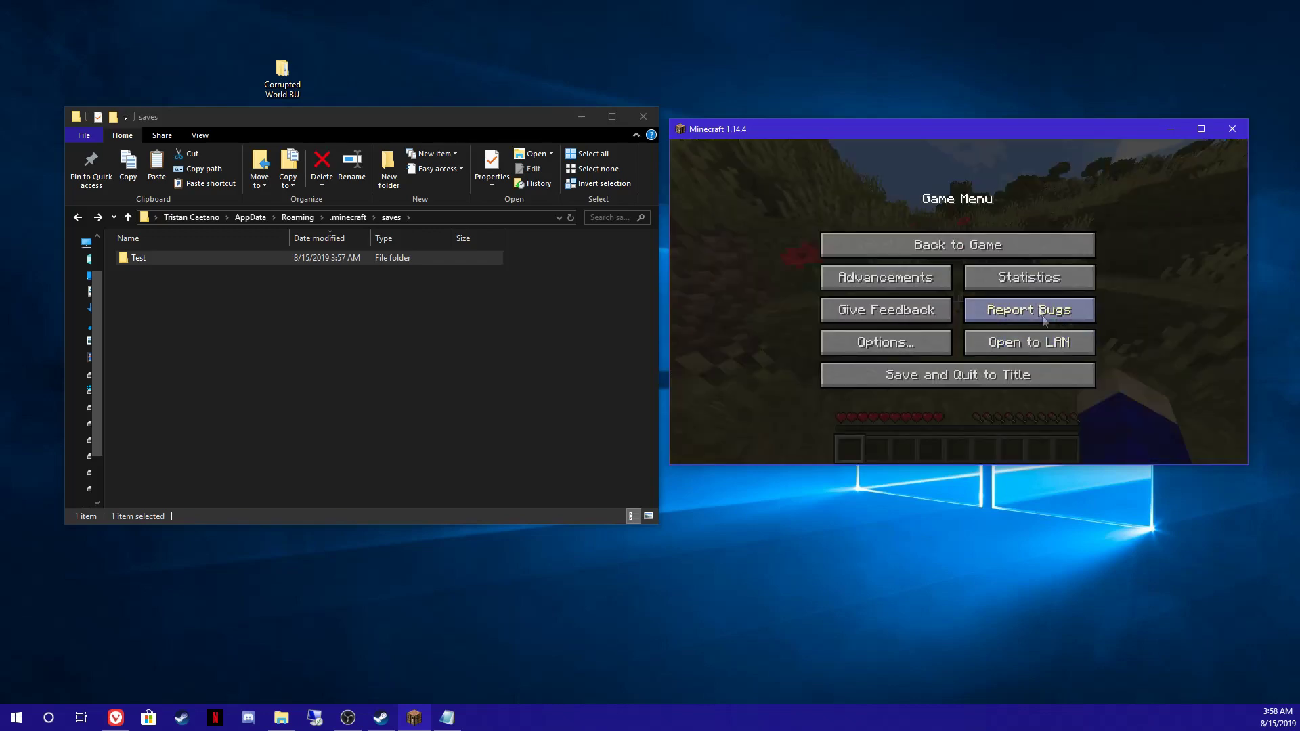
pyautogui.click(1035, 344)
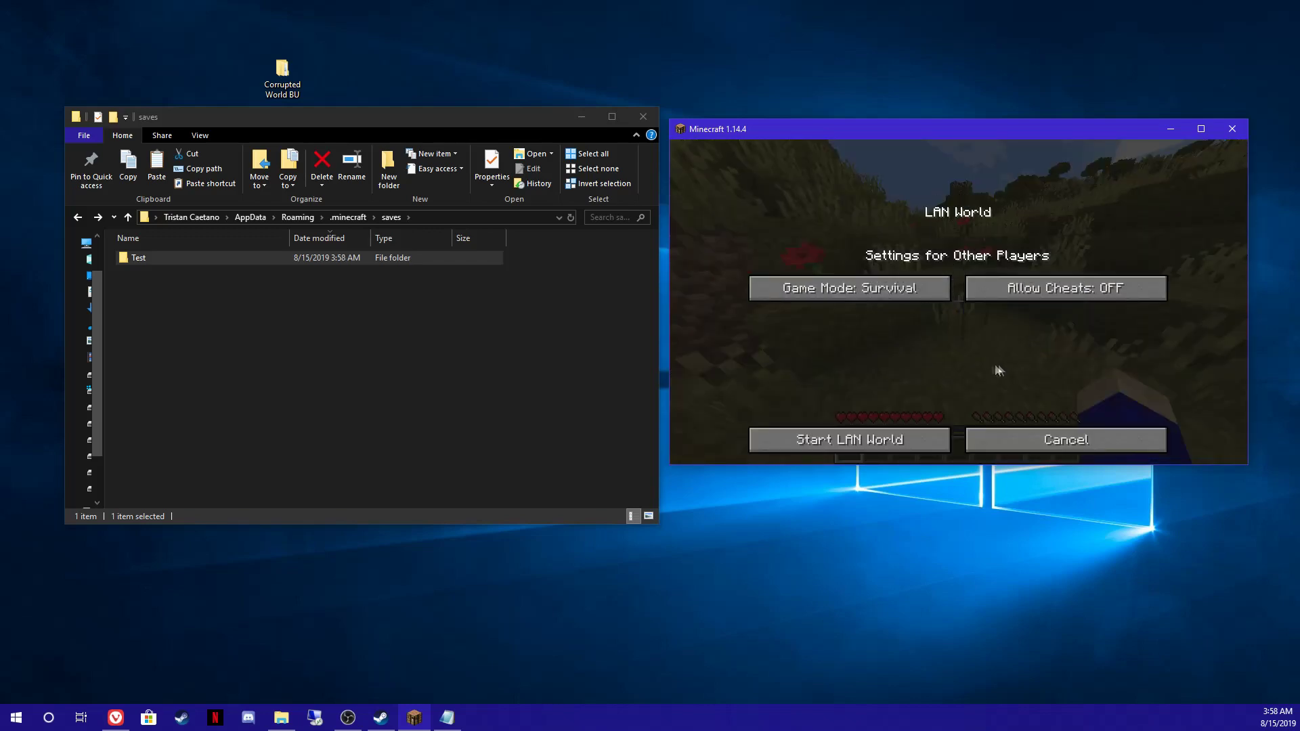
pyautogui.click(920, 432)
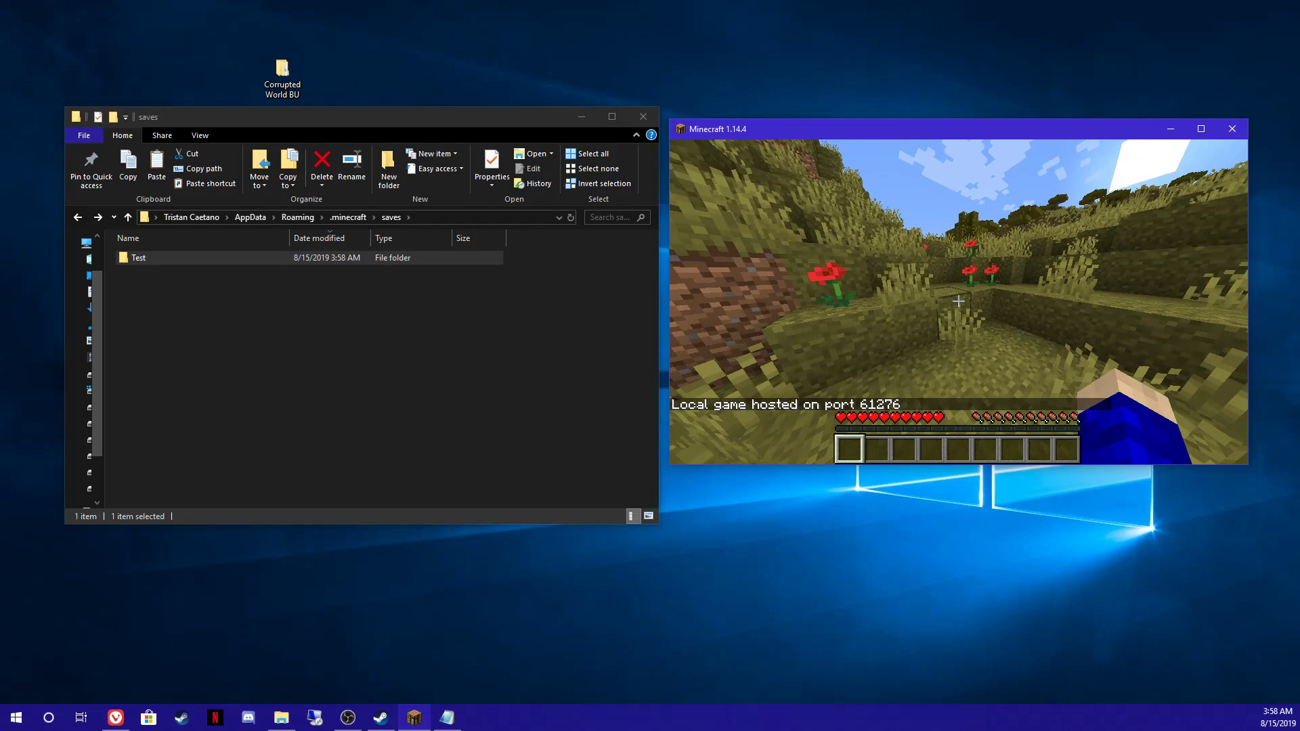
# Teleport with /tp -316 63 198 and walk toward the wooden house
pyautogui.write('t')
pyautogui.write('/')
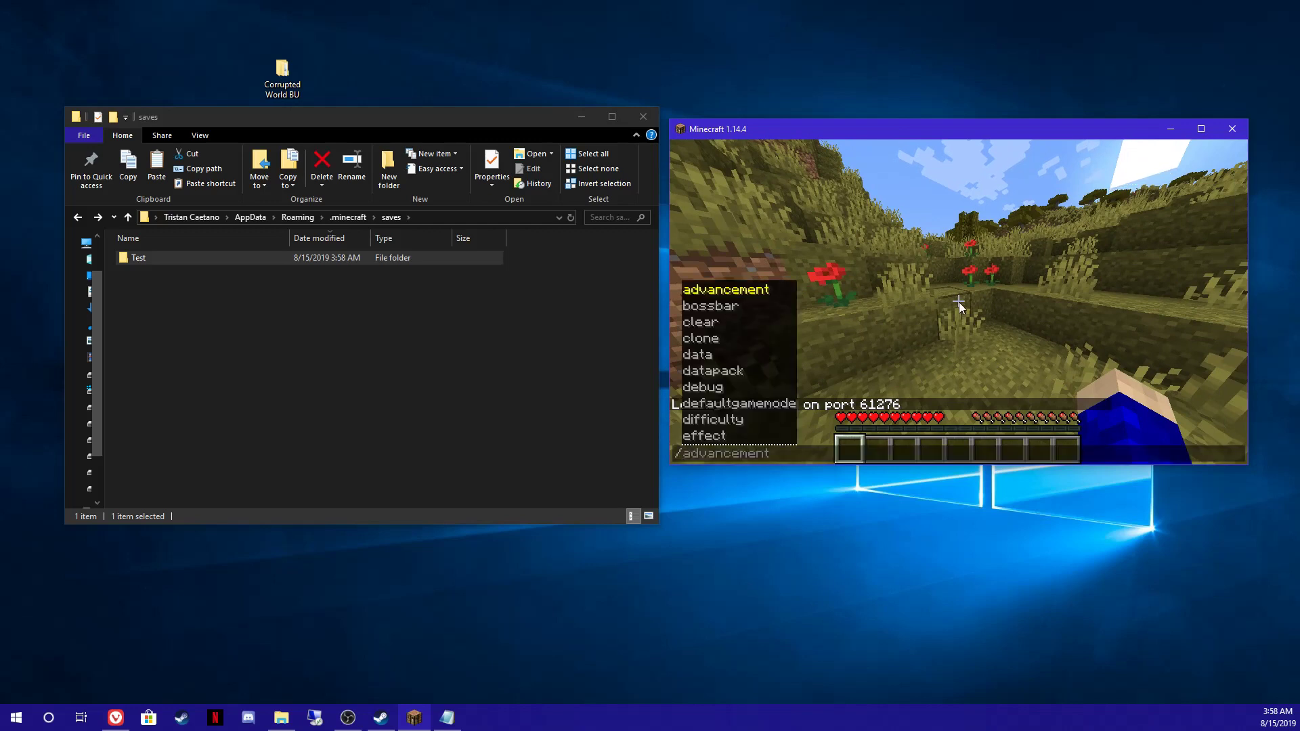
pyautogui.write('tp -')
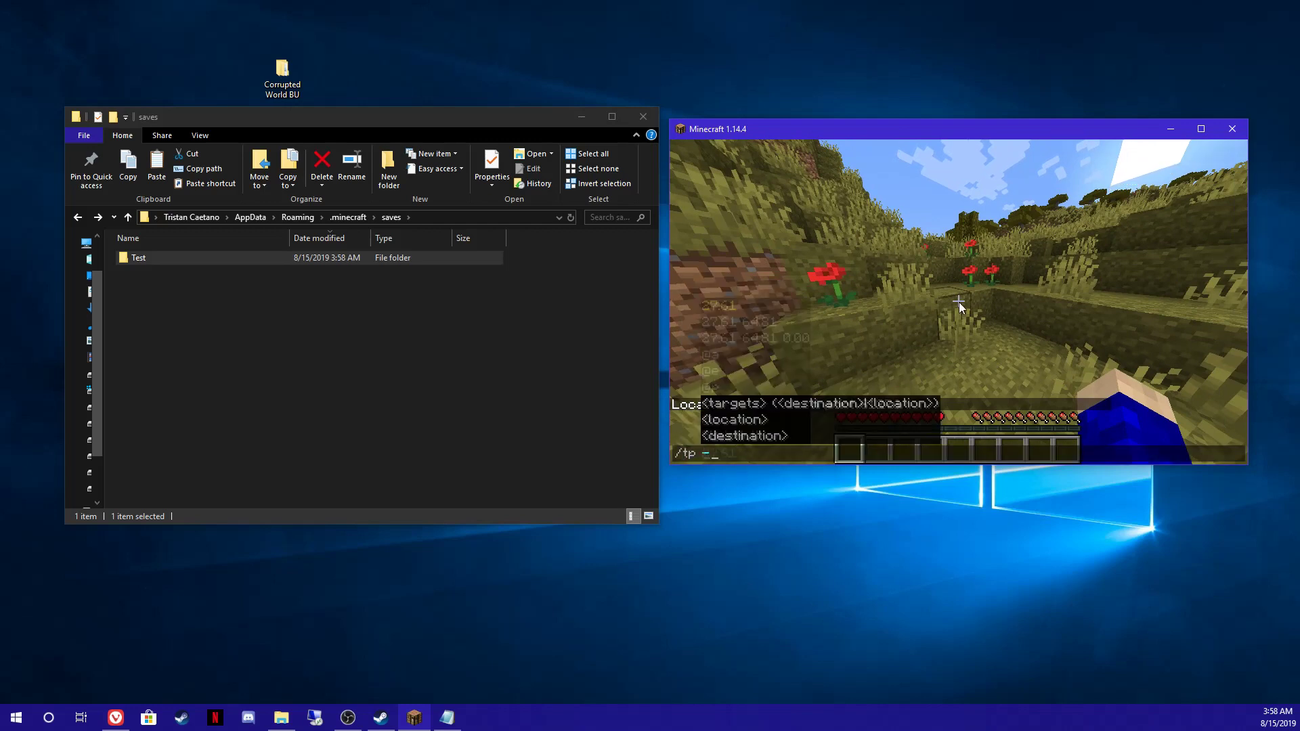
pyautogui.write('316')
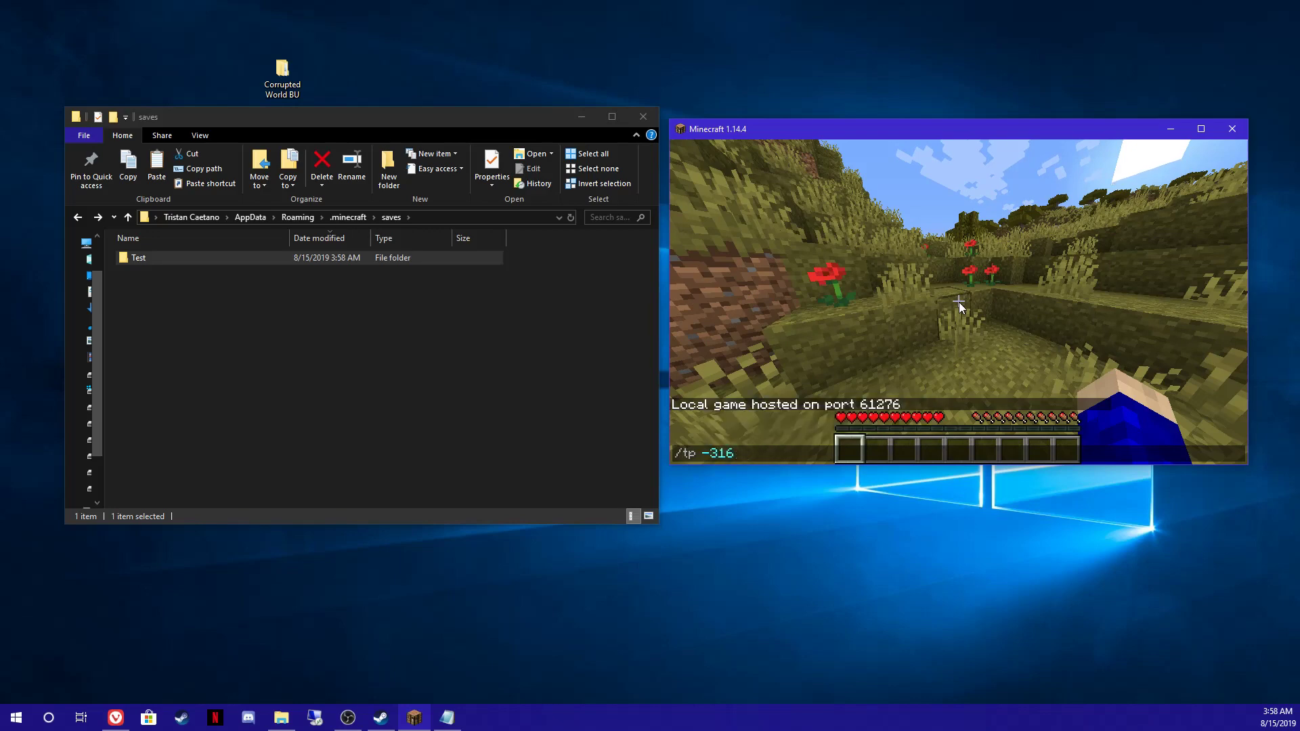
pyautogui.write(' 63 198')
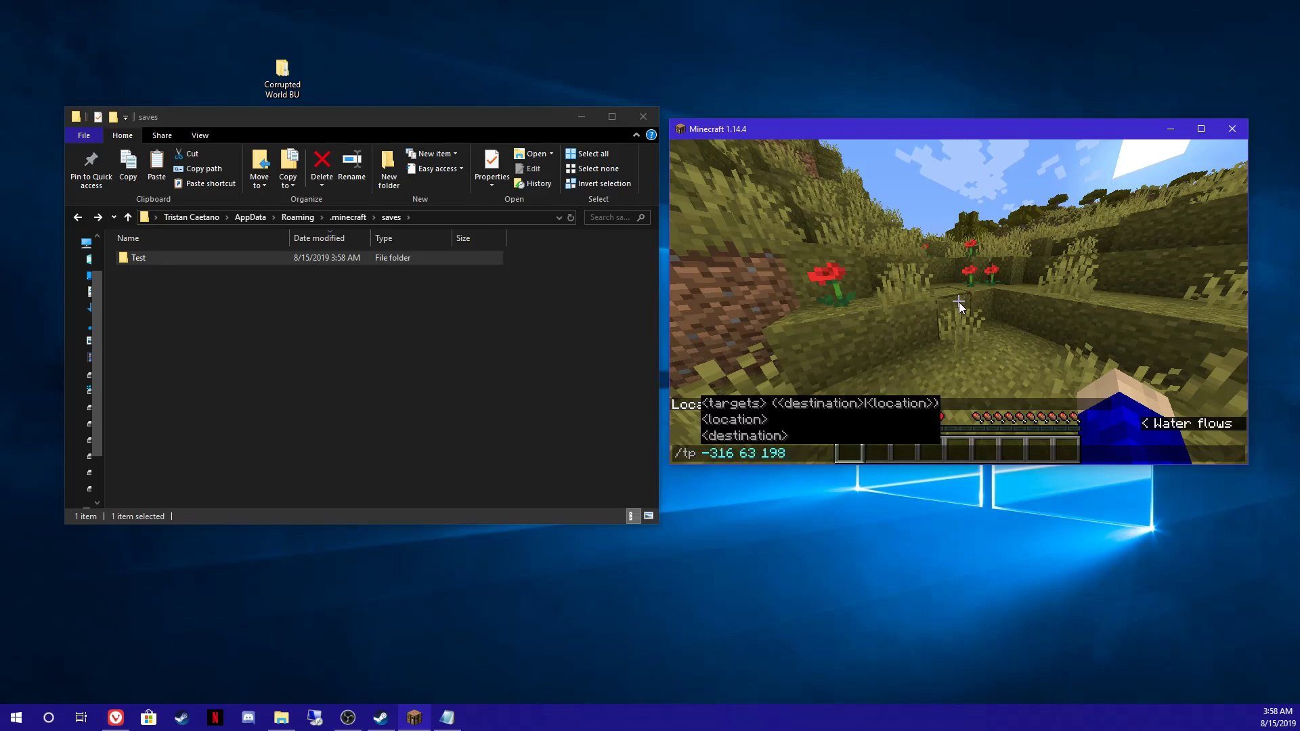
pyautogui.press('Return')
pyautogui.press('w')
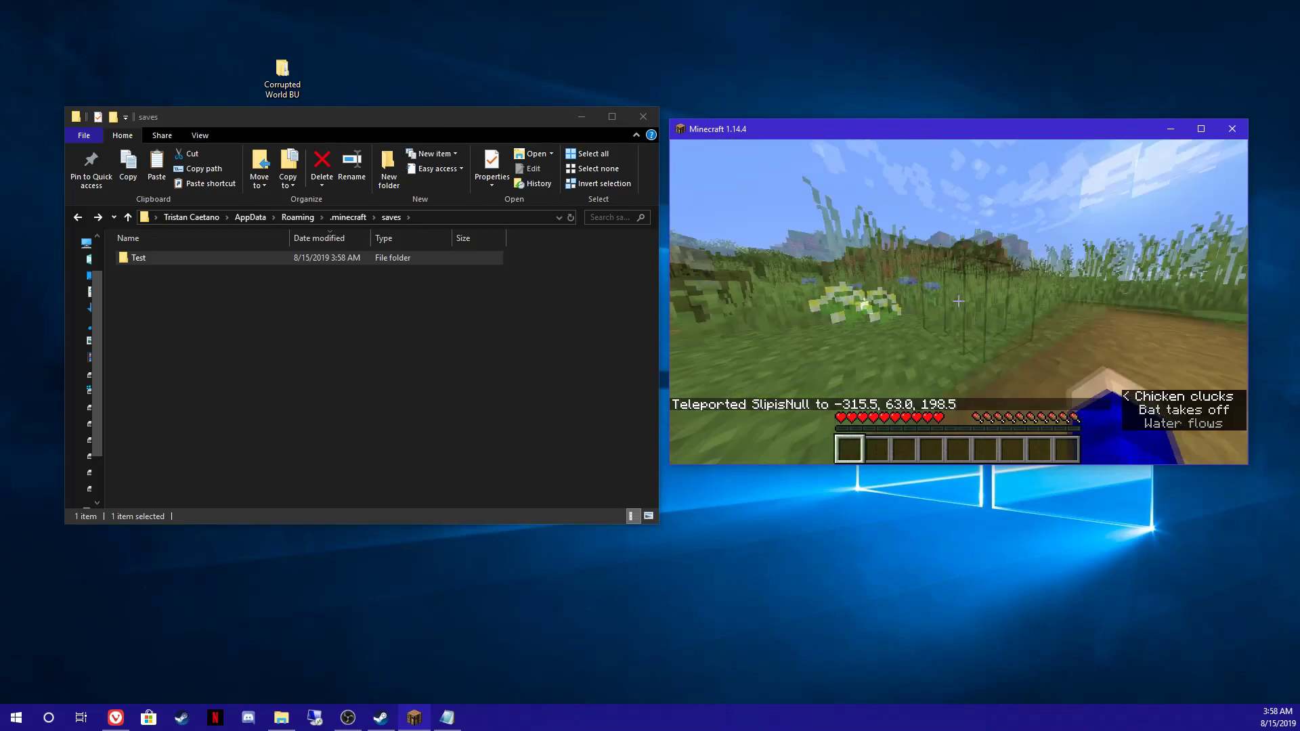
pyautogui.press('s')
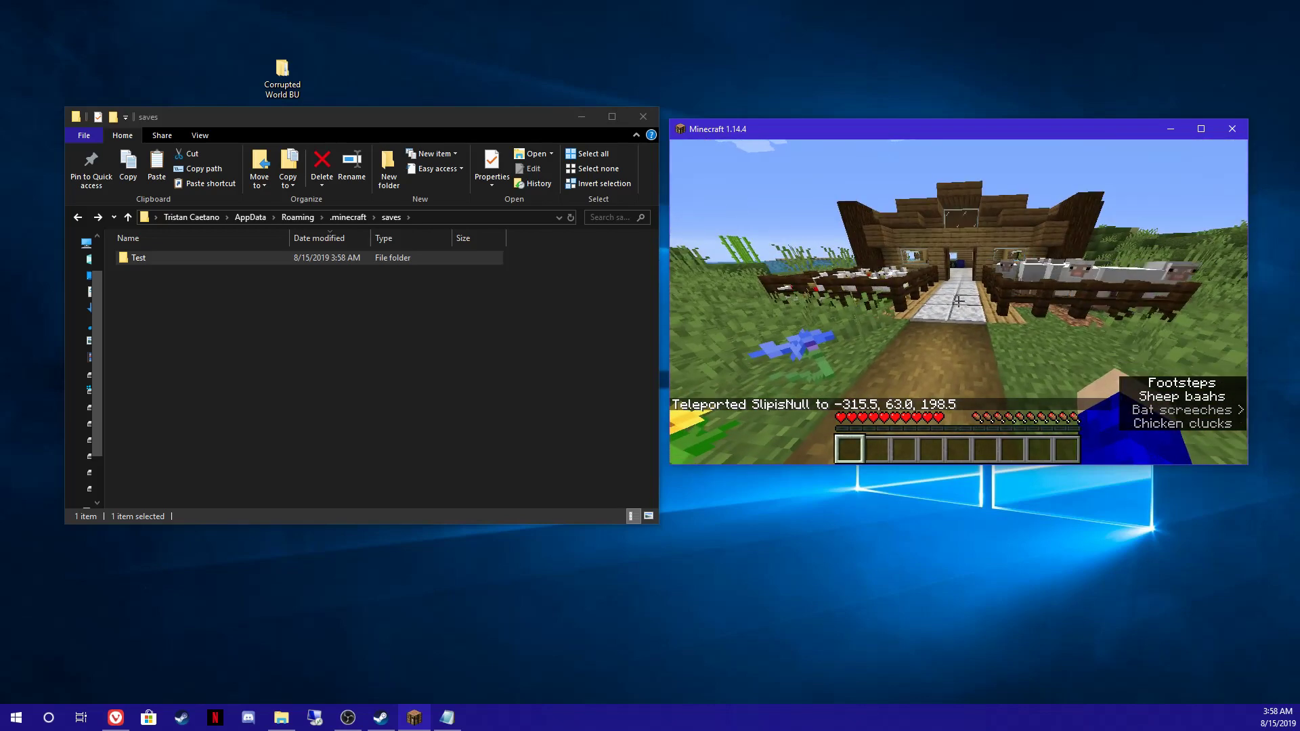
# Check the inventory, walk into the house and inspect the furnace's contents
pyautogui.press('e')
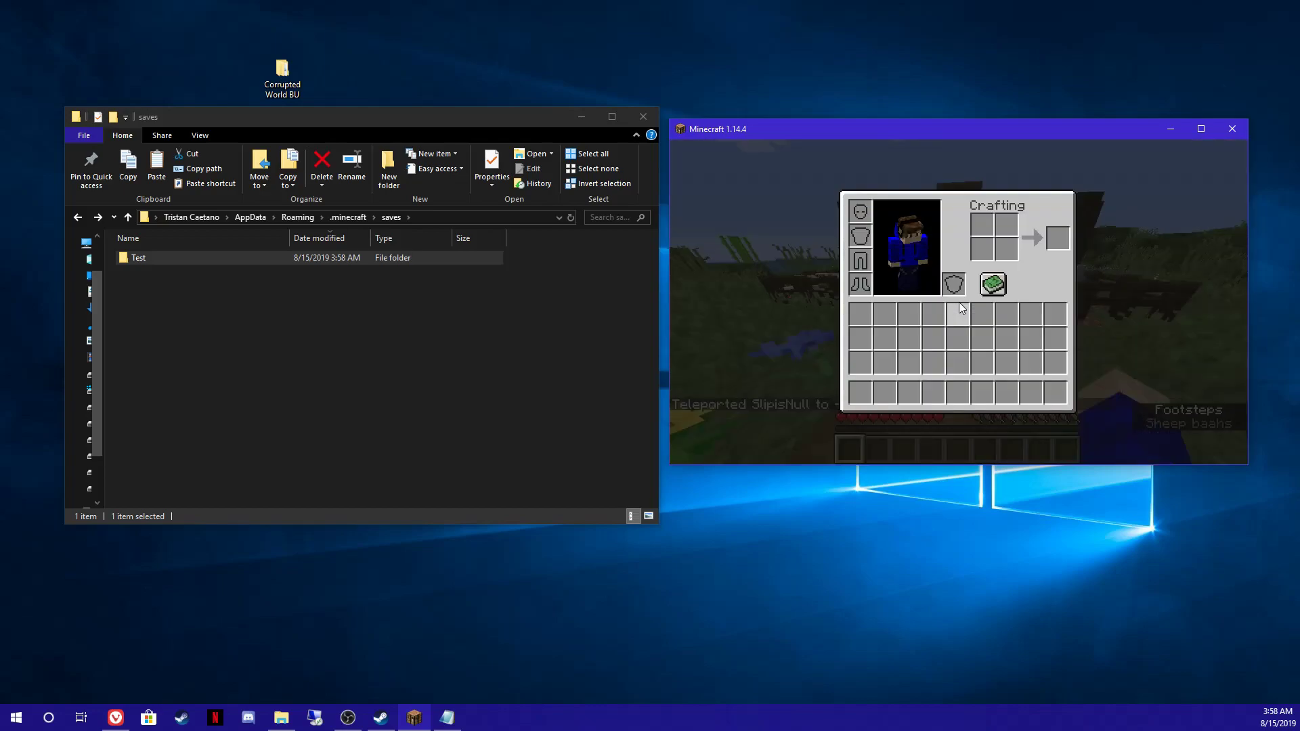
pyautogui.press('e')
pyautogui.press('w')
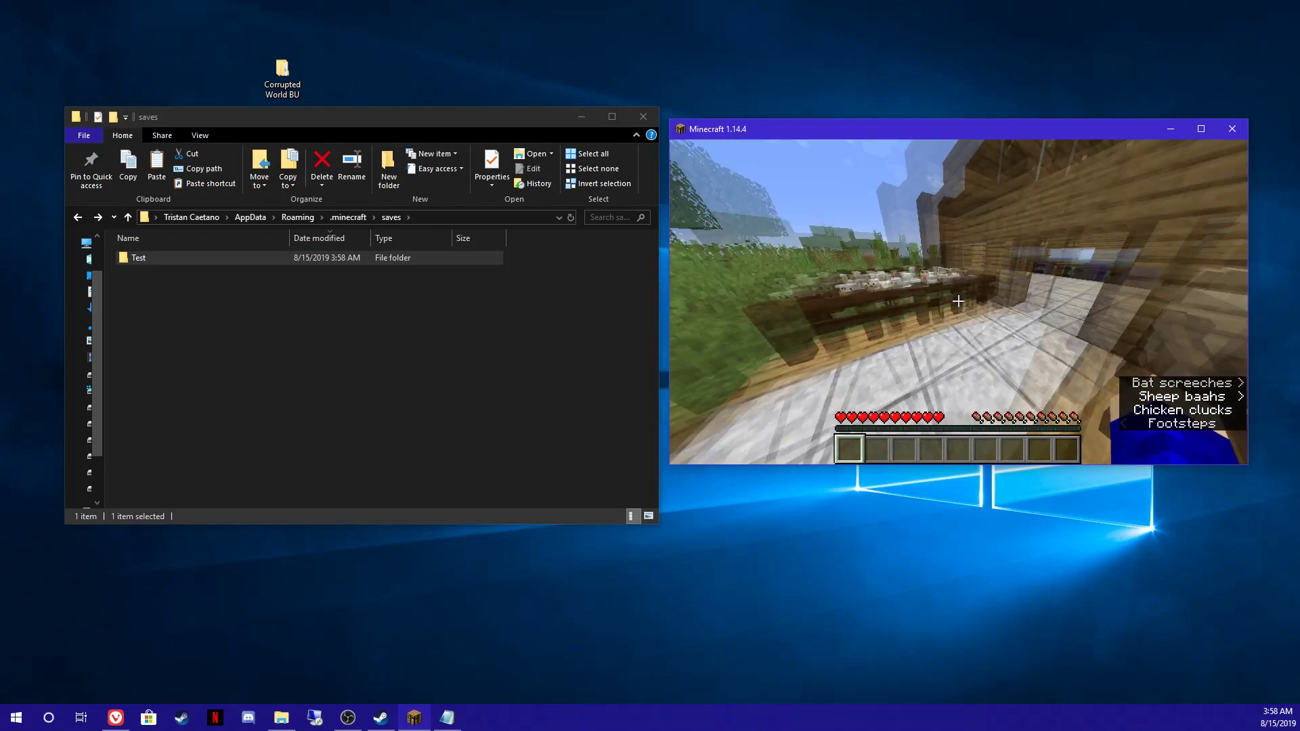
pyautogui.click(959, 300)
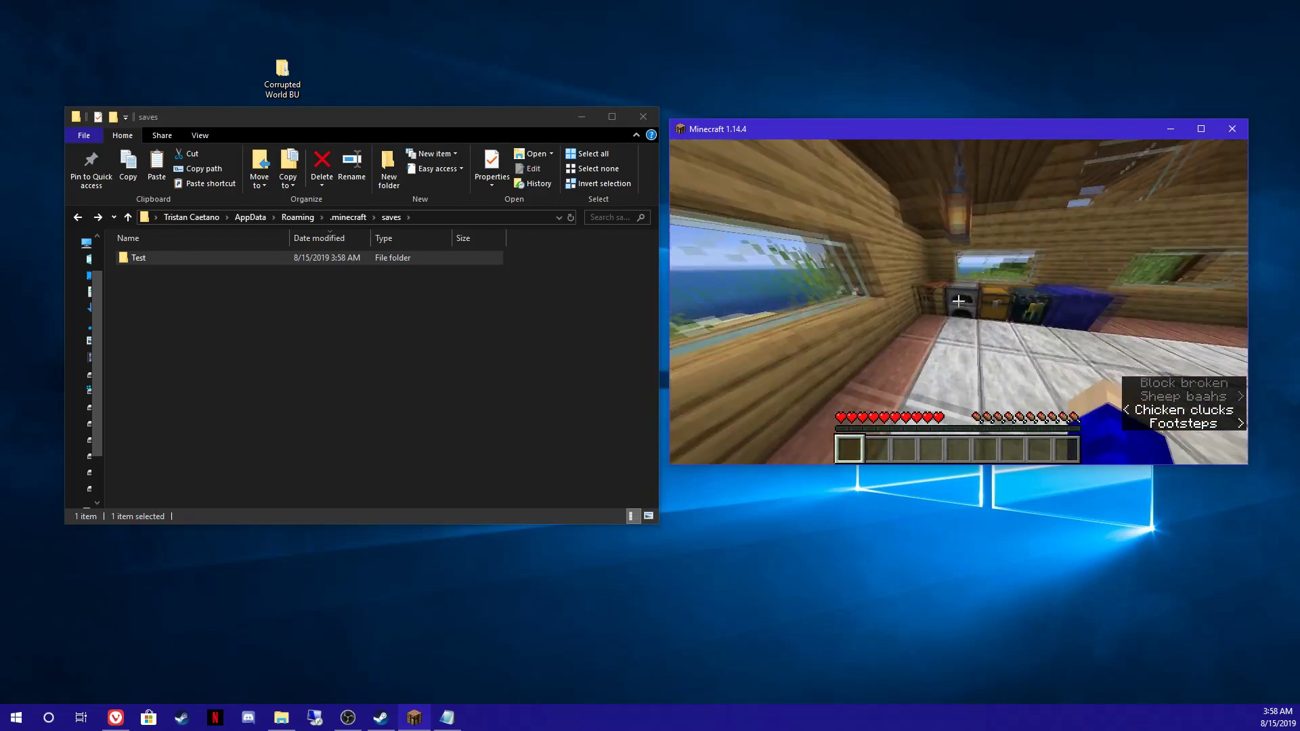
pyautogui.rightClick(959, 300)
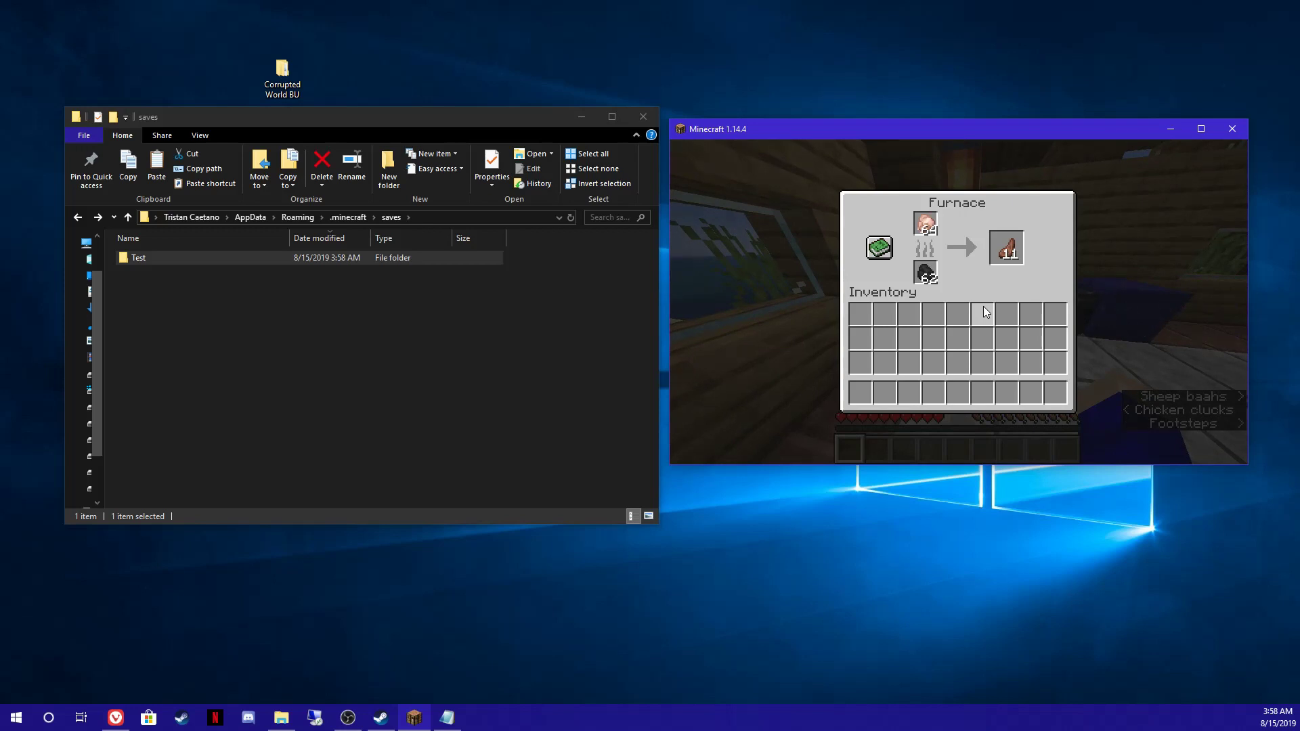
pyautogui.press('e')
# Inspect the chest, ender chest and shulker box, then walk toward the door
pyautogui.rightClick(959, 302)
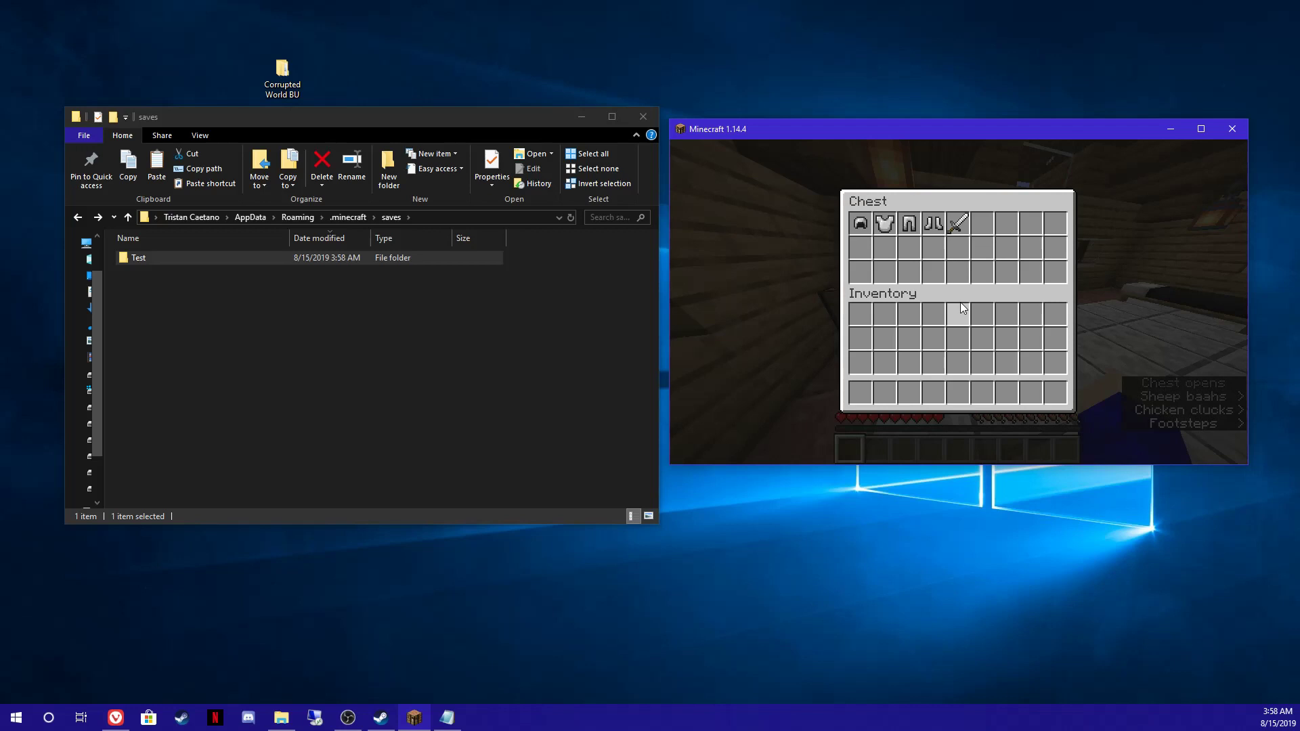
pyautogui.press('e')
pyautogui.rightClick(959, 302)
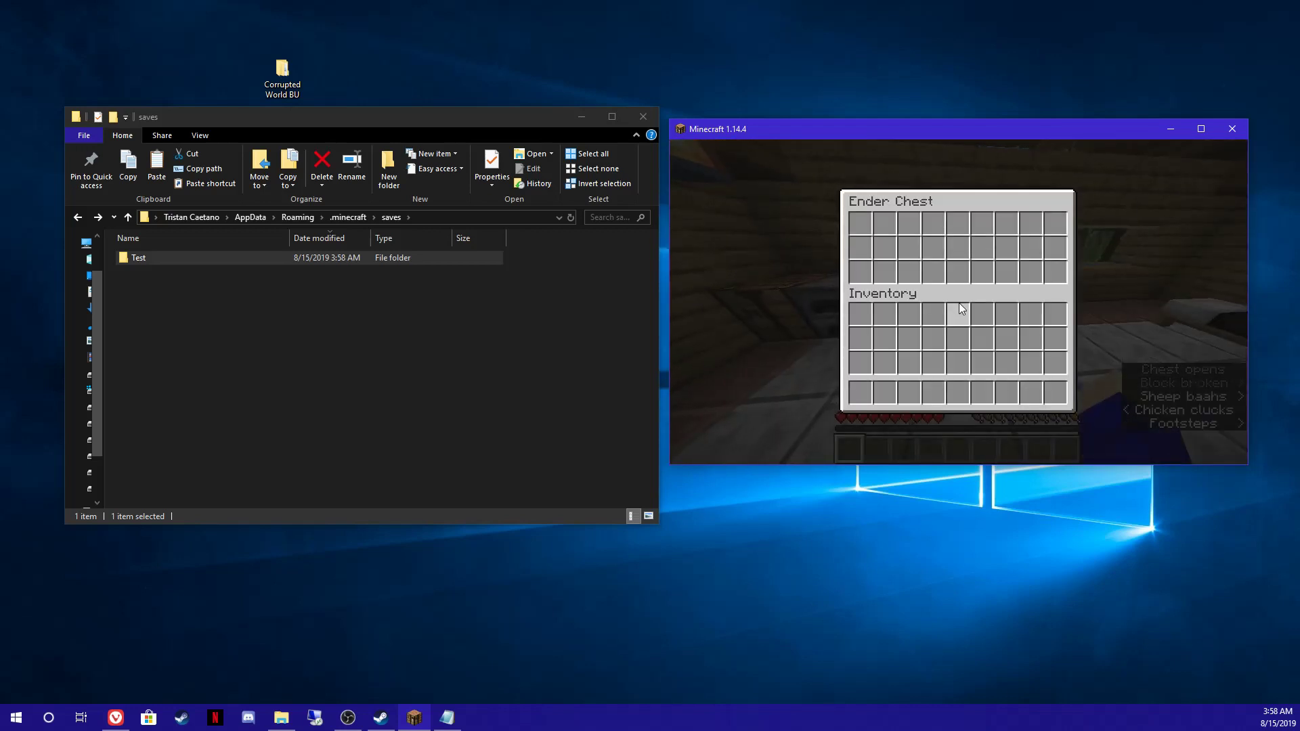
pyautogui.press('e')
pyautogui.rightClick(959, 302)
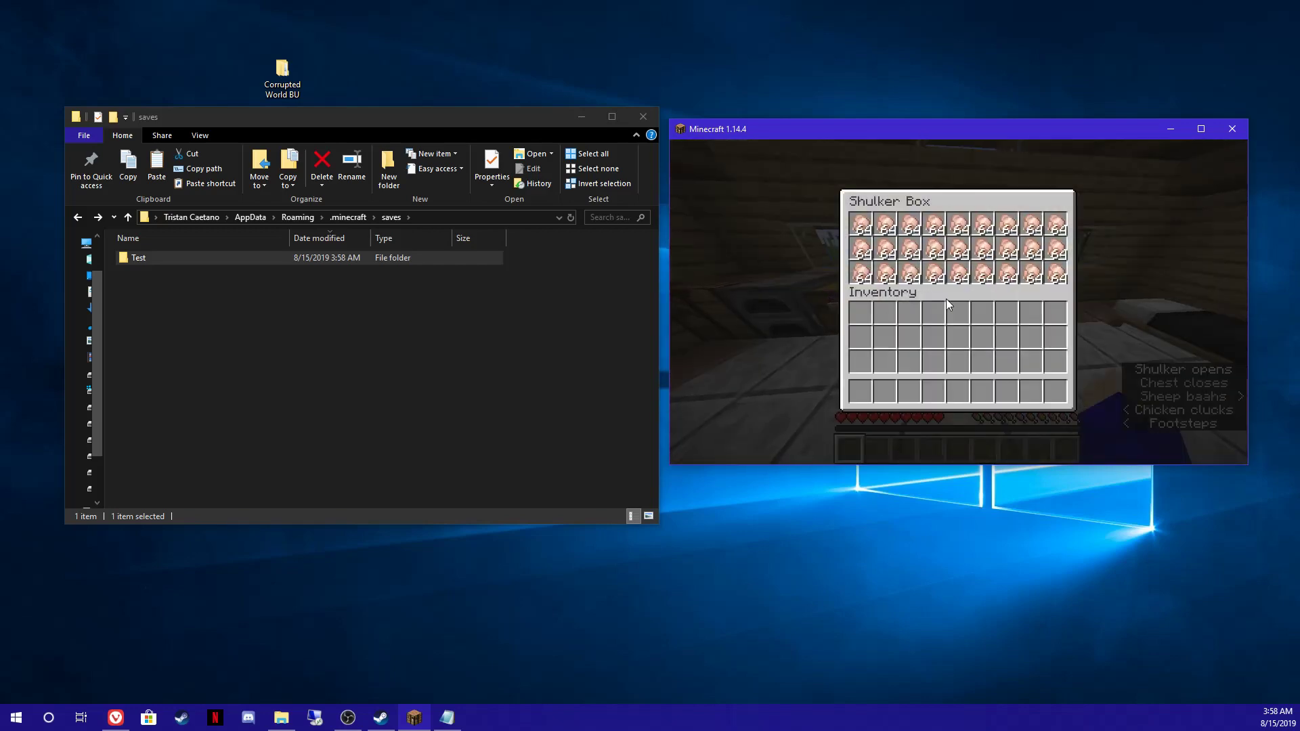
pyautogui.press('e')
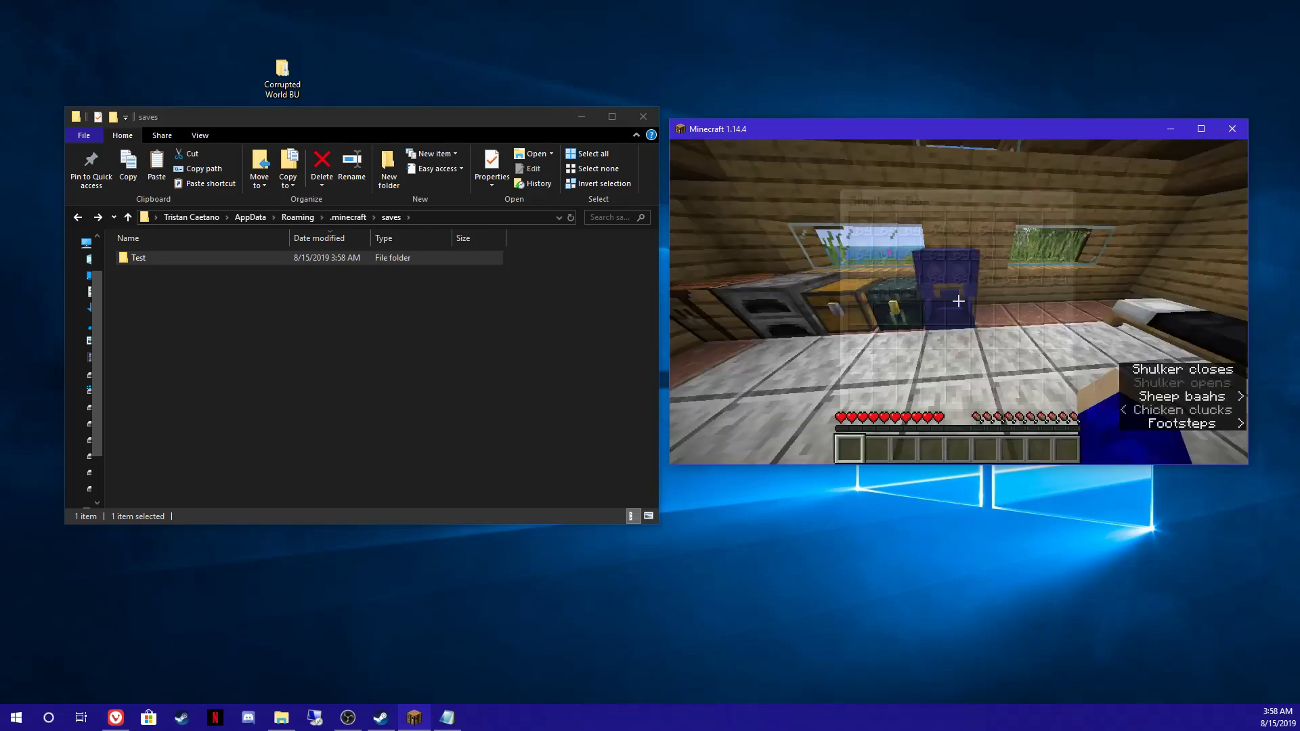
pyautogui.press('w')
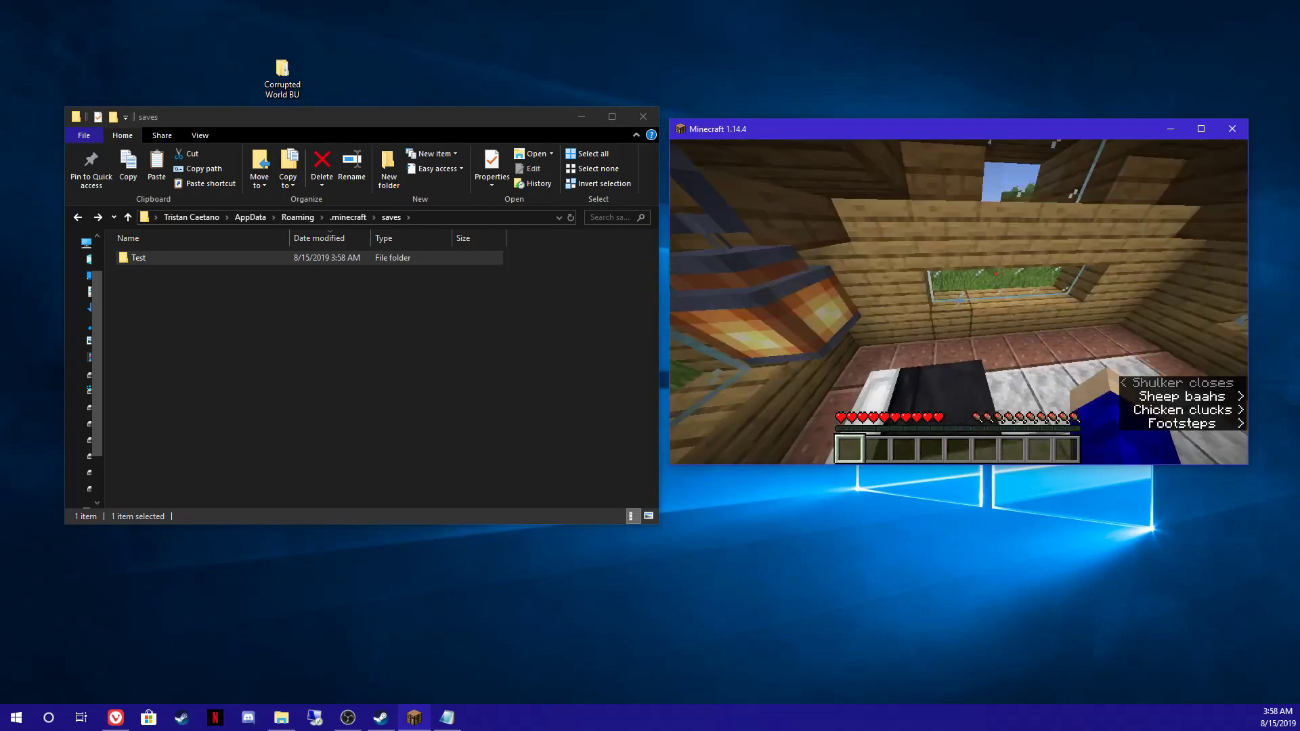
pyautogui.press('w')
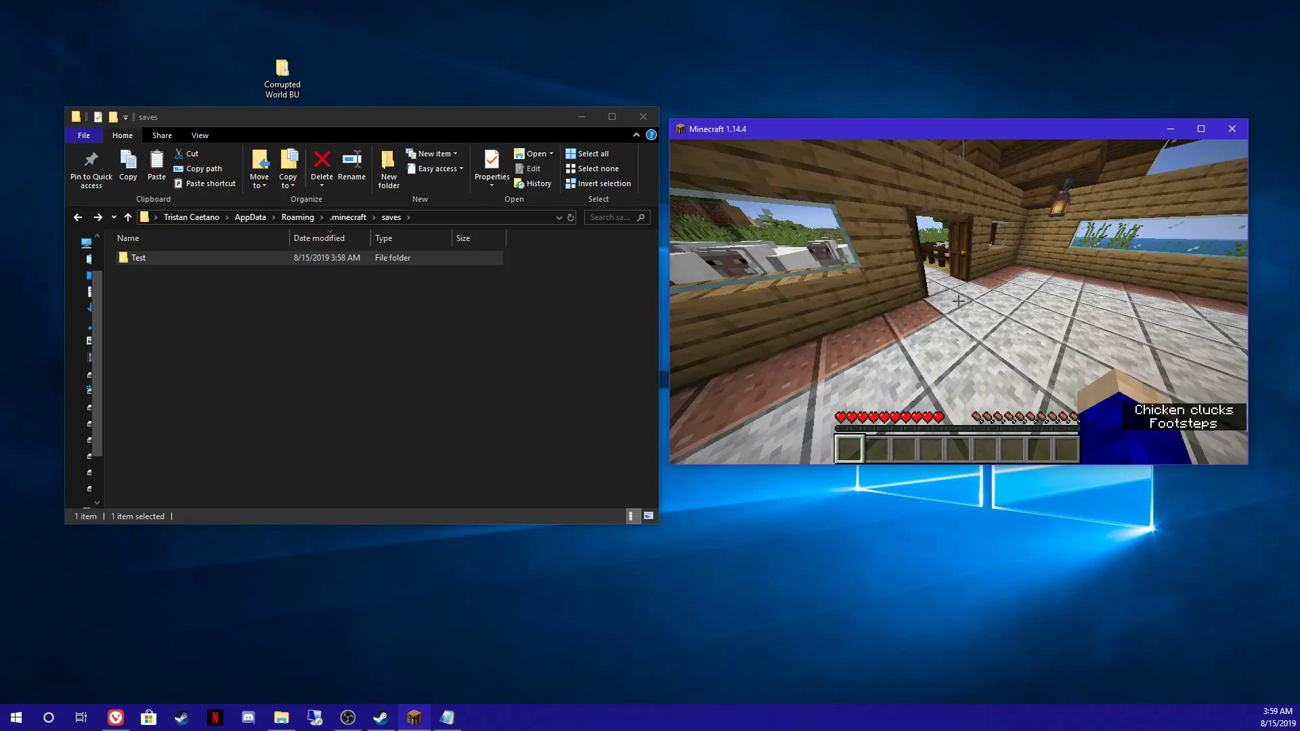
# Walk out into the field and switch to Creative Mode with /gamemode creative
pyautogui.press('w')
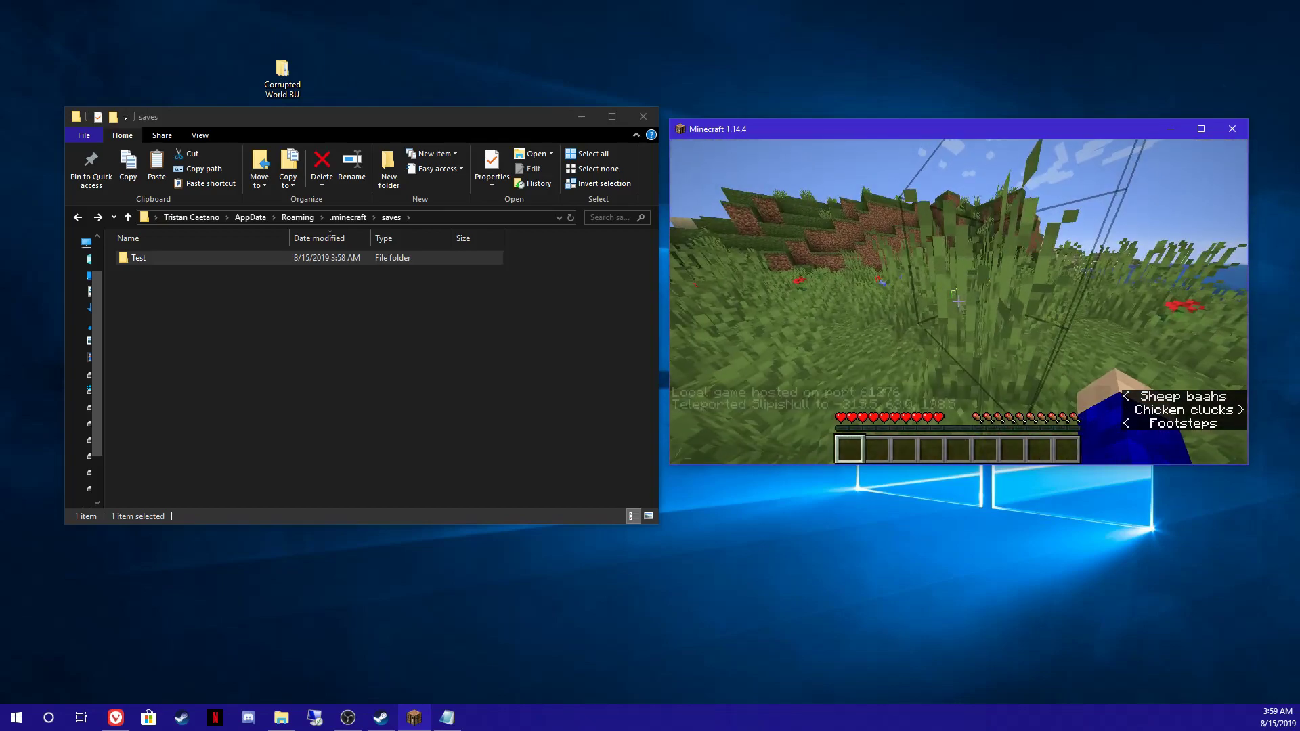
pyautogui.press('/')
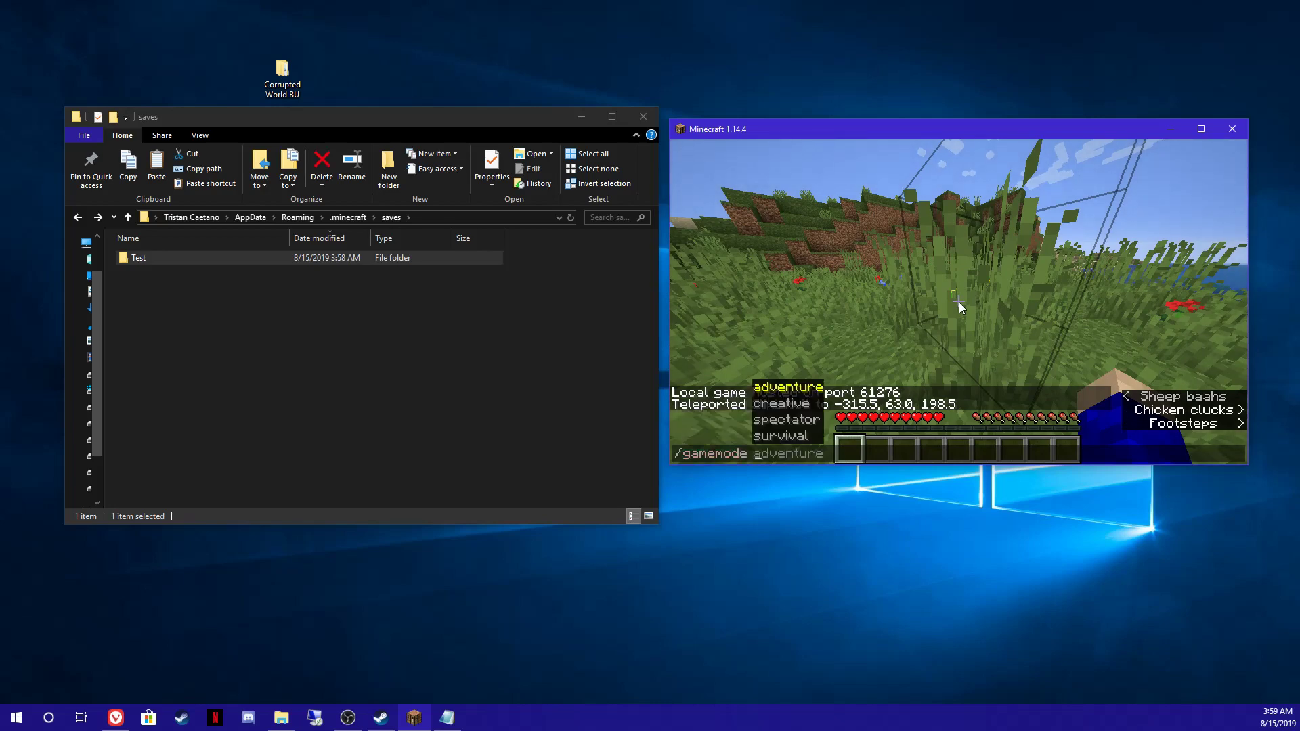
pyautogui.press('Return')
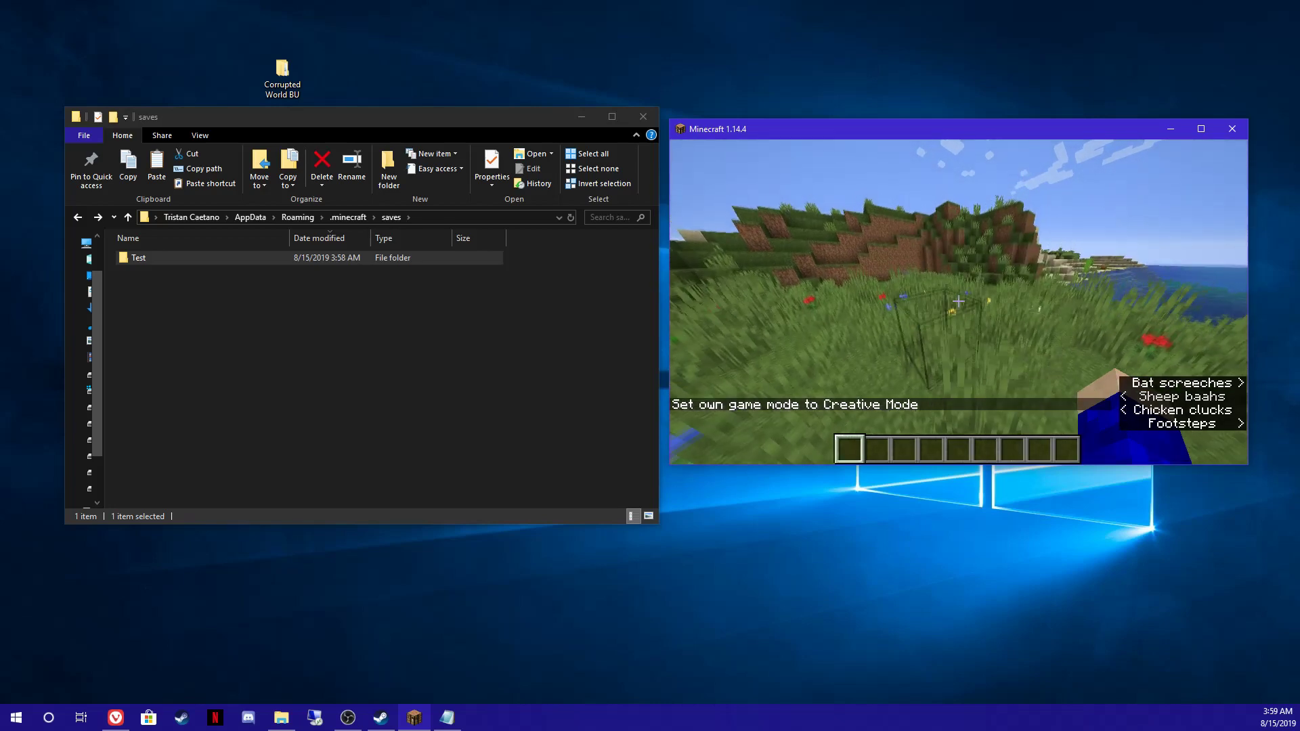
# Fly high over the island and house, then land on the path between the sheep and chicken pens
pyautogui.press('space')
pyautogui.press('space')
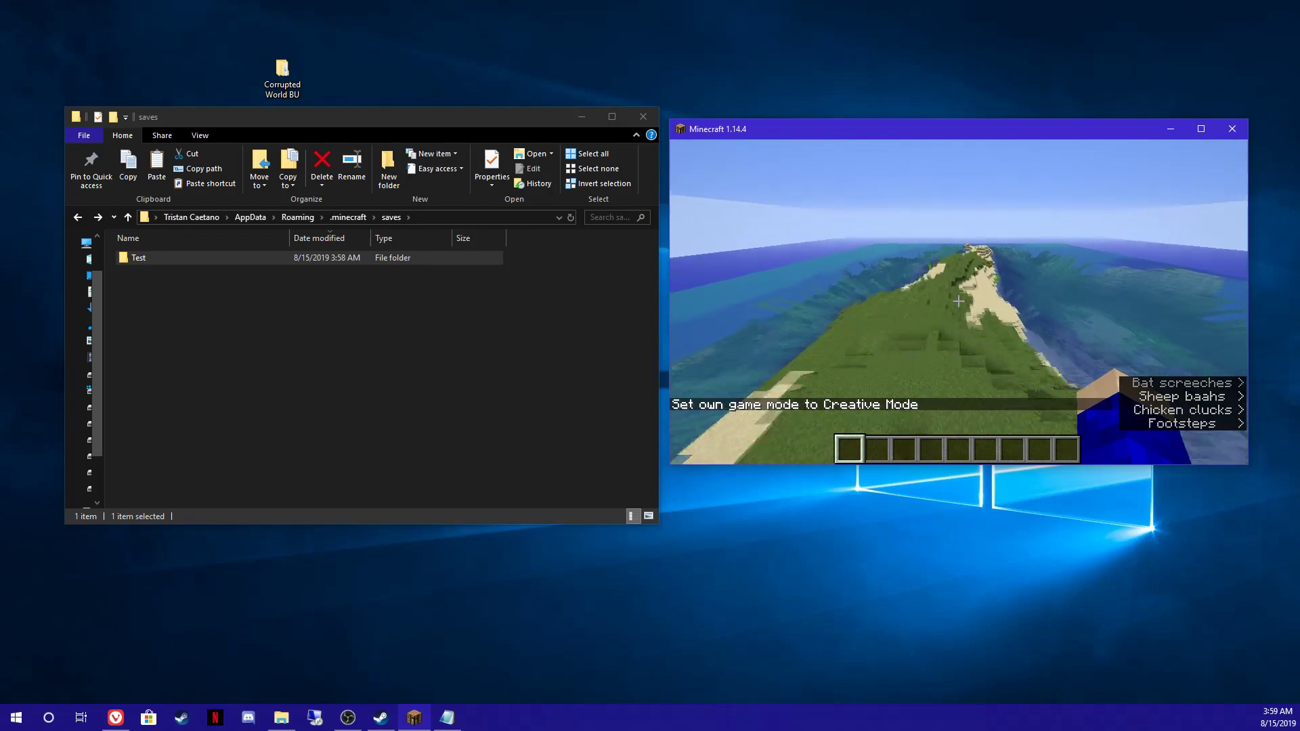
pyautogui.press('w')
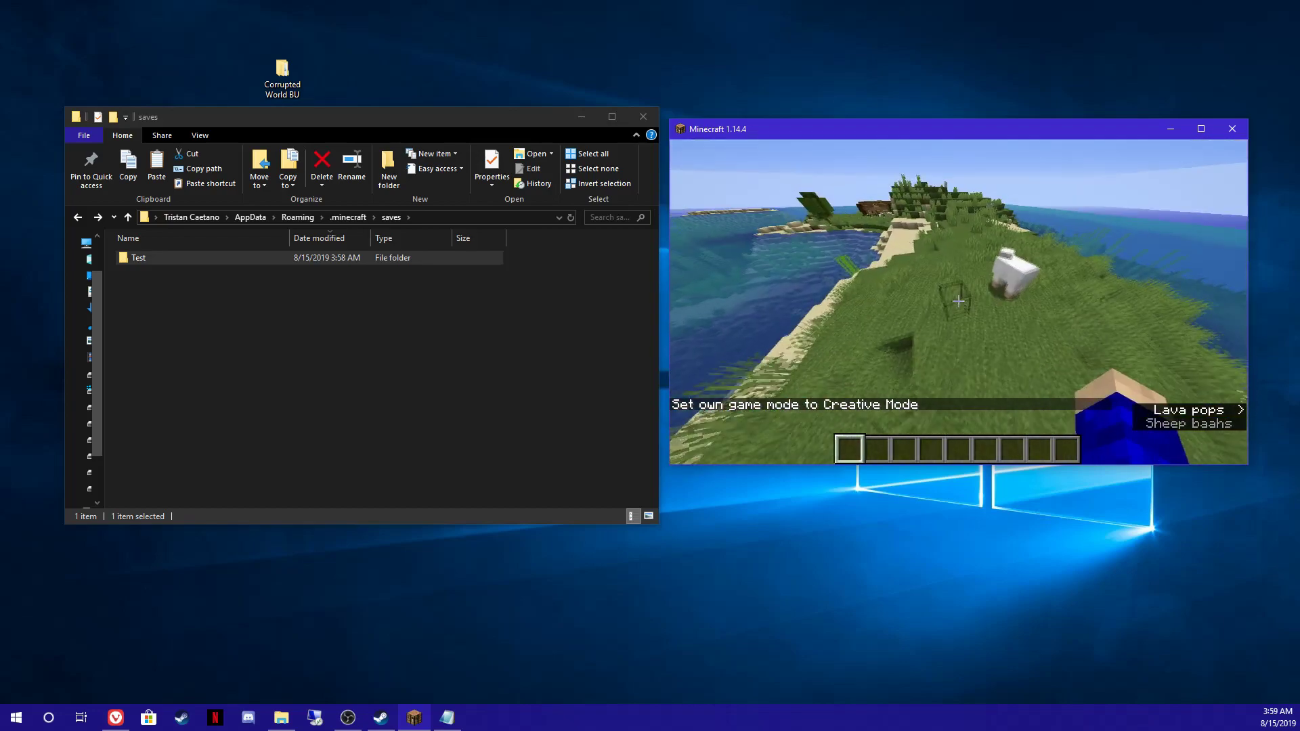
pyautogui.press('w')
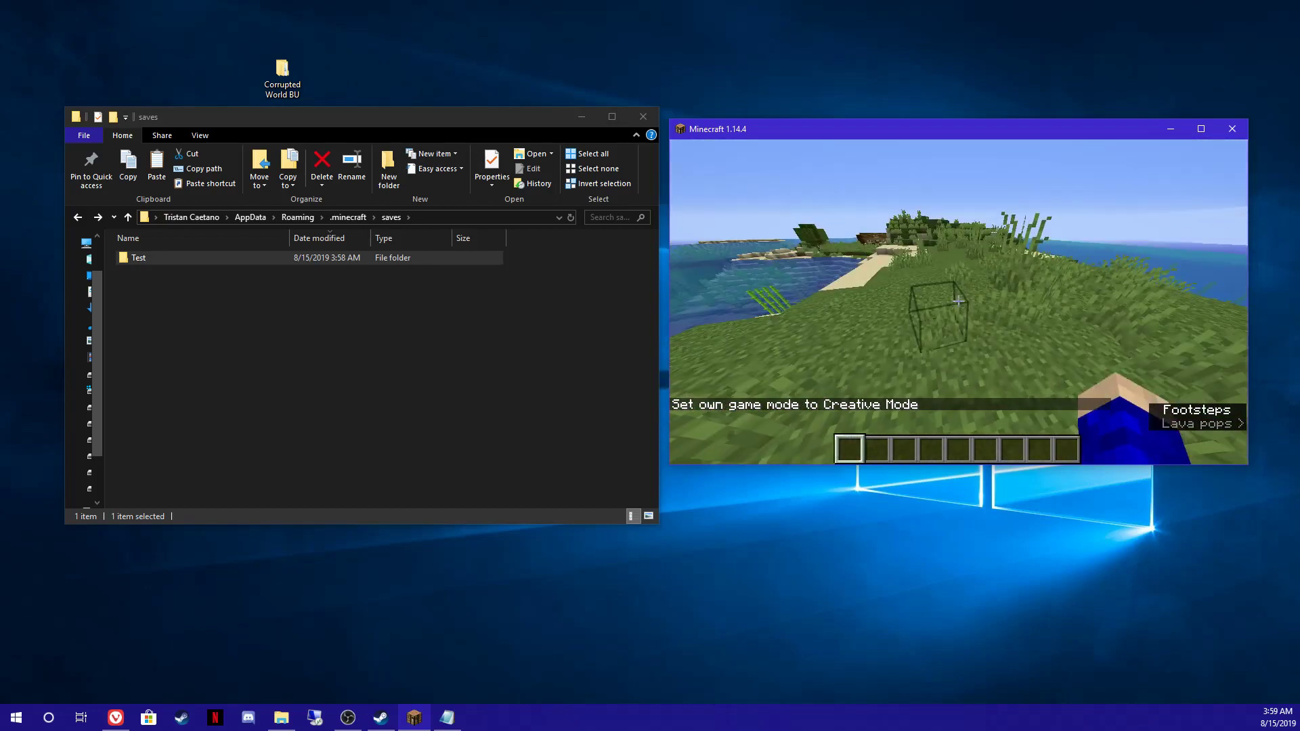
pyautogui.press('space')
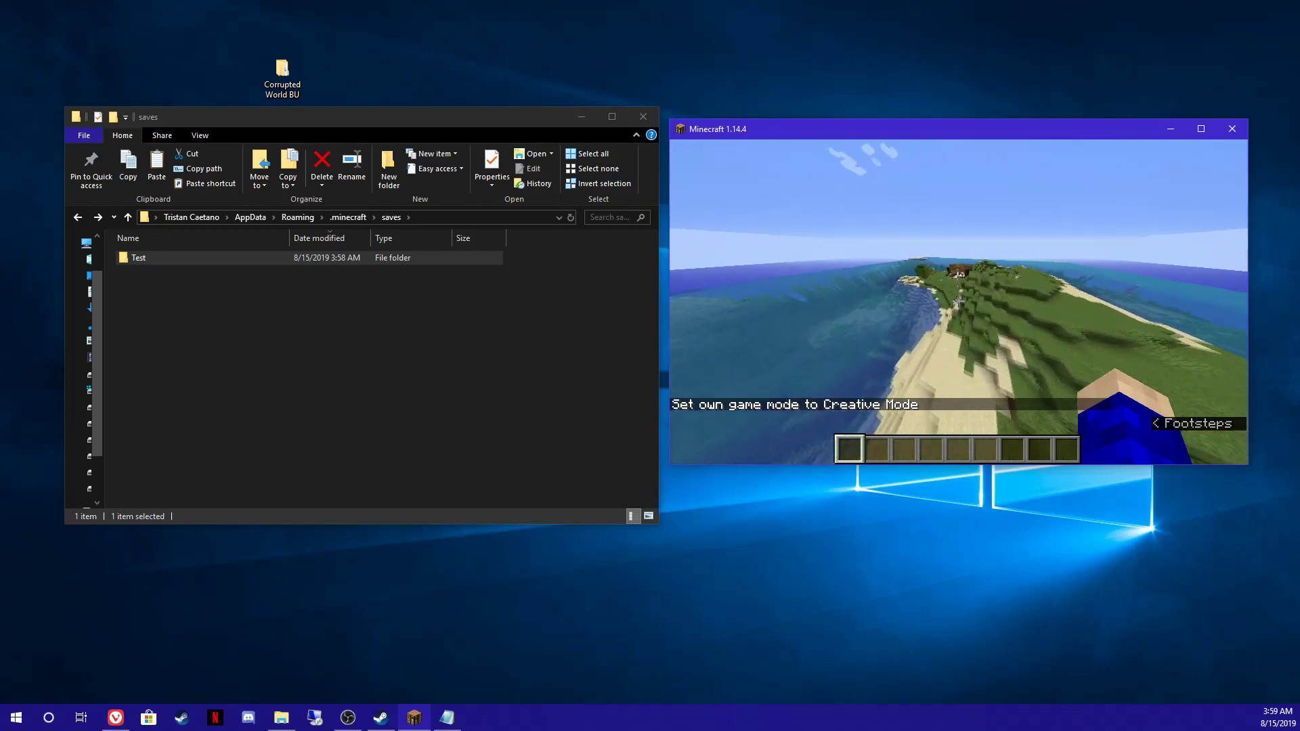
pyautogui.press('w')
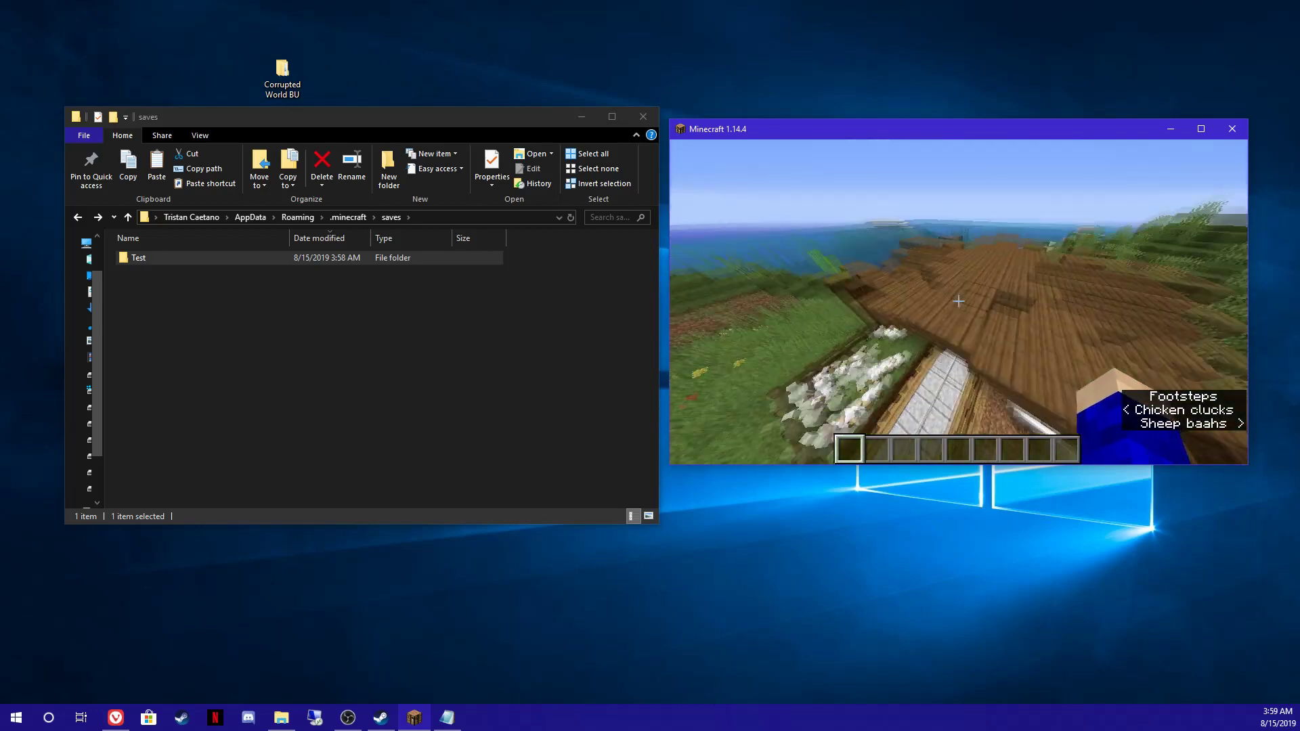
pyautogui.press('w')
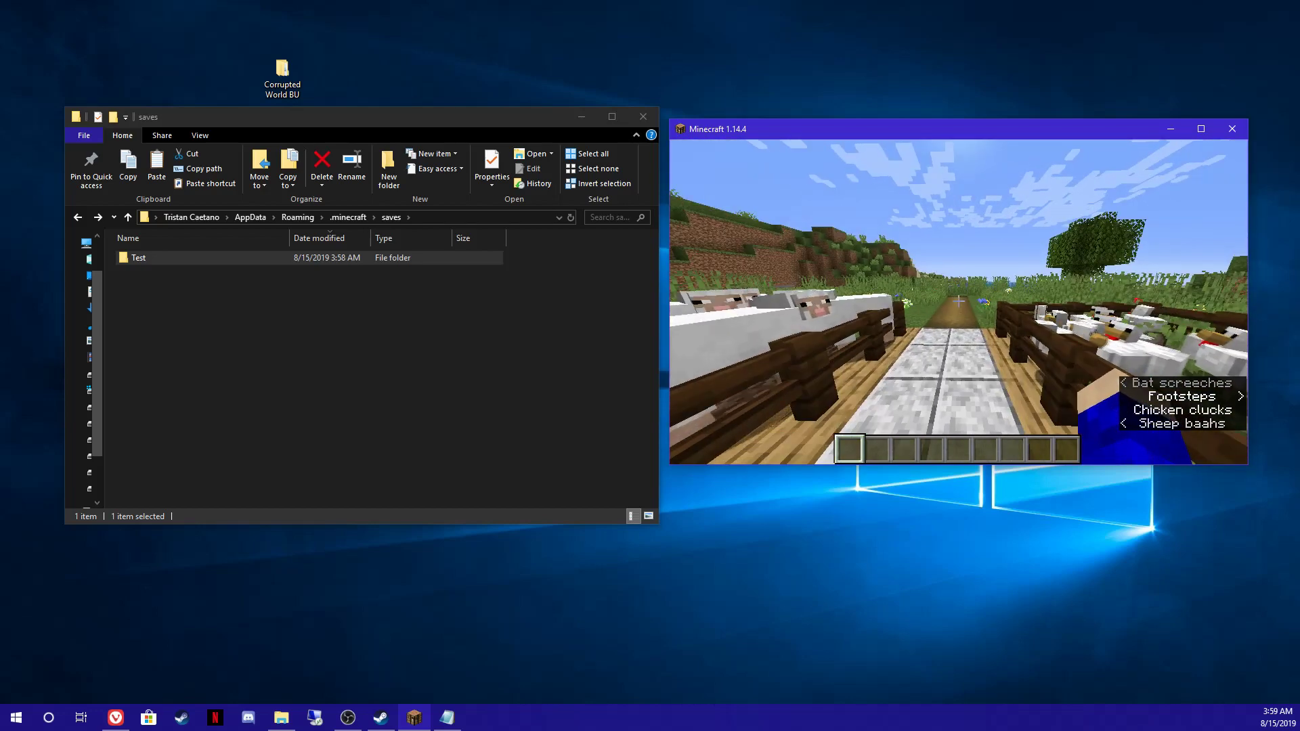